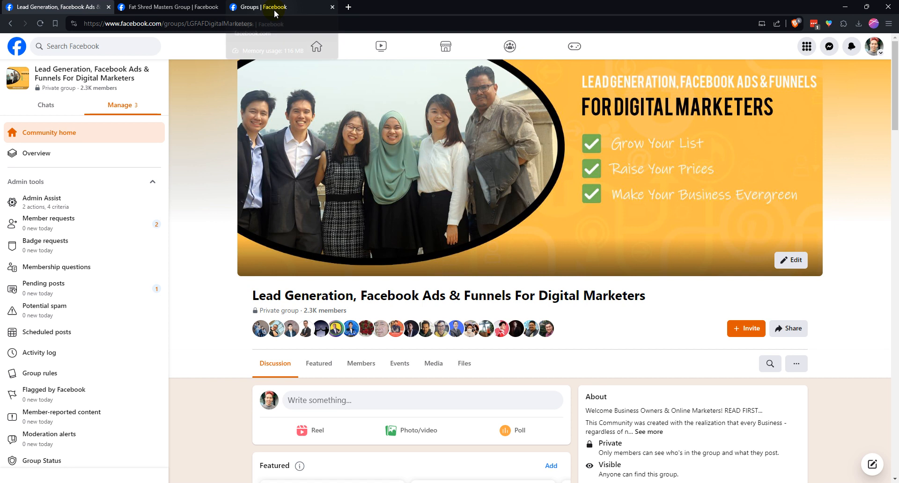
# Go to the Facebook Groups page and start creating a new group
pyautogui.click(275, 10)
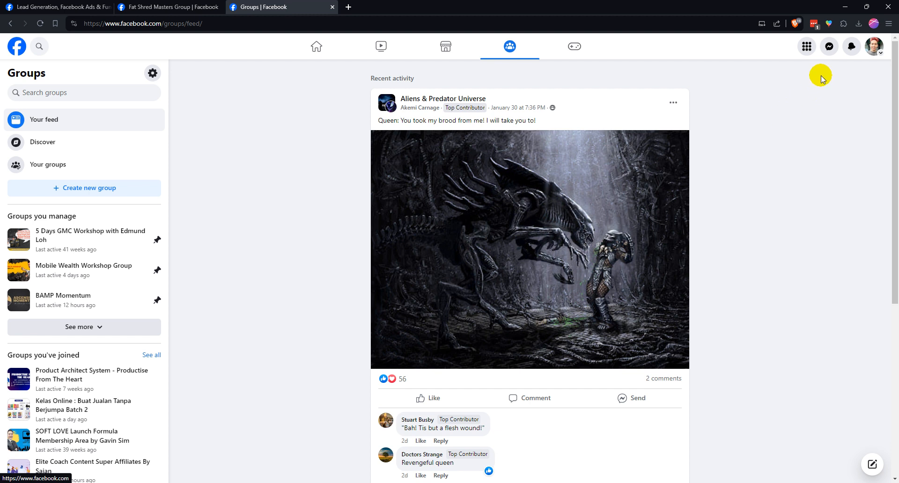
pyautogui.click(809, 48)
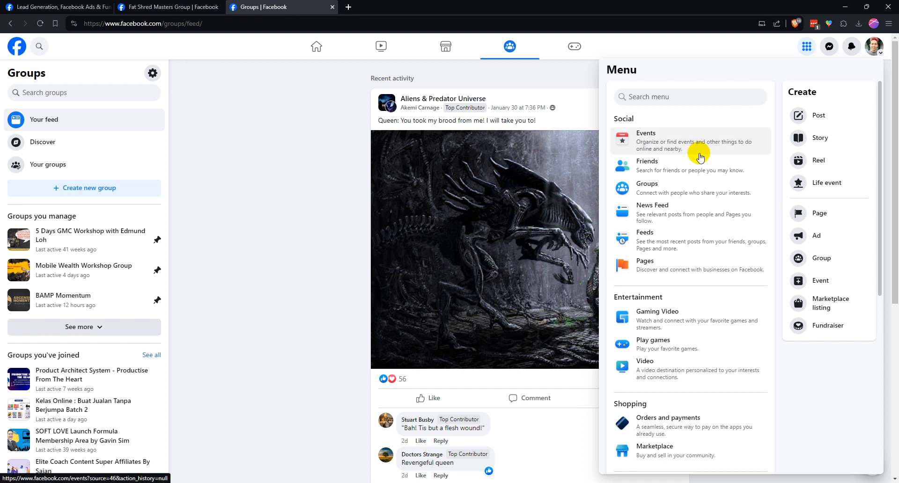
pyautogui.click(662, 191)
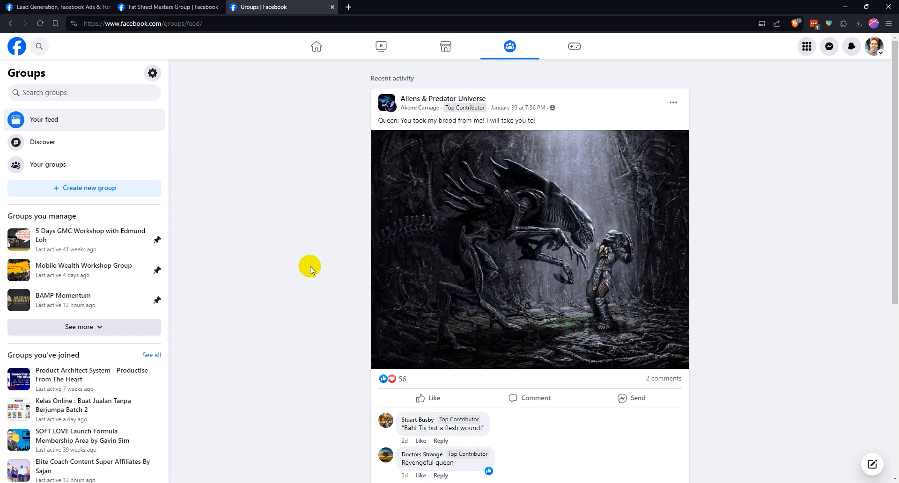
pyautogui.scroll(-8, 341, 302)
pyautogui.scroll(10, 340, 302)
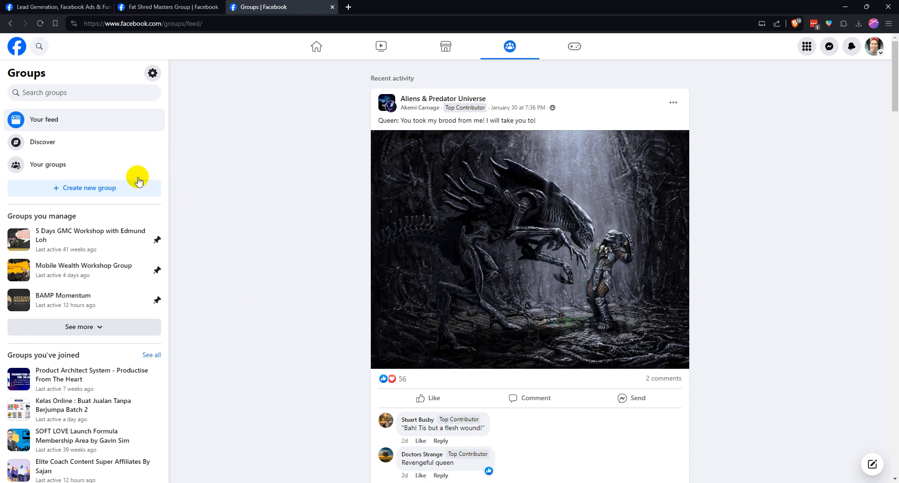
pyautogui.click(93, 189)
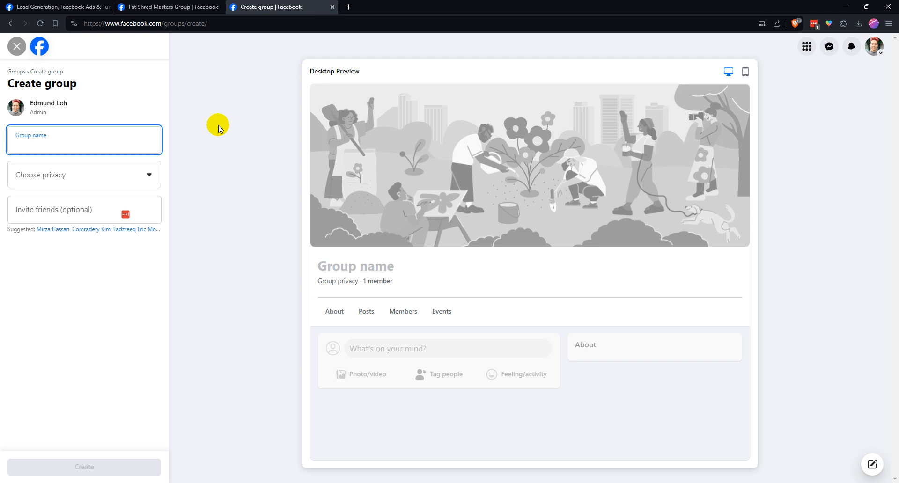
# Name the new group "Fat Shred Masters Group" and set its privacy to Private
pyautogui.write('Fat Shred')
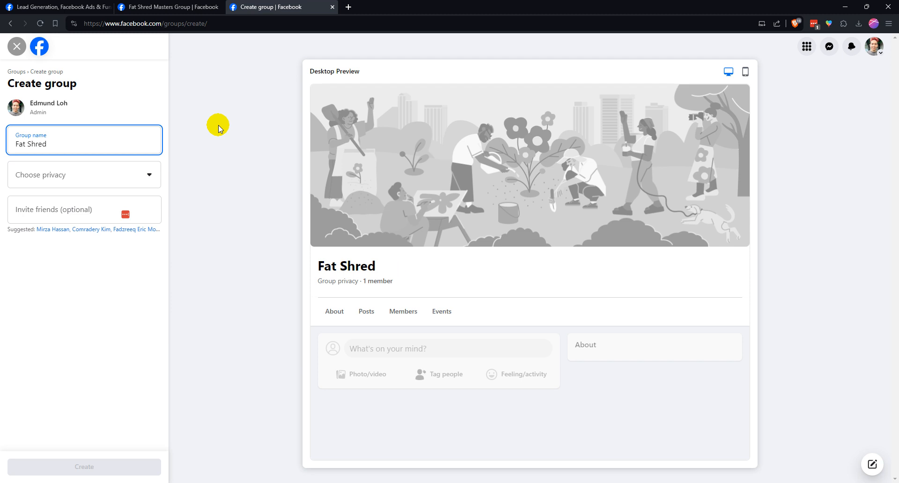
pyautogui.write(' Masters Group')
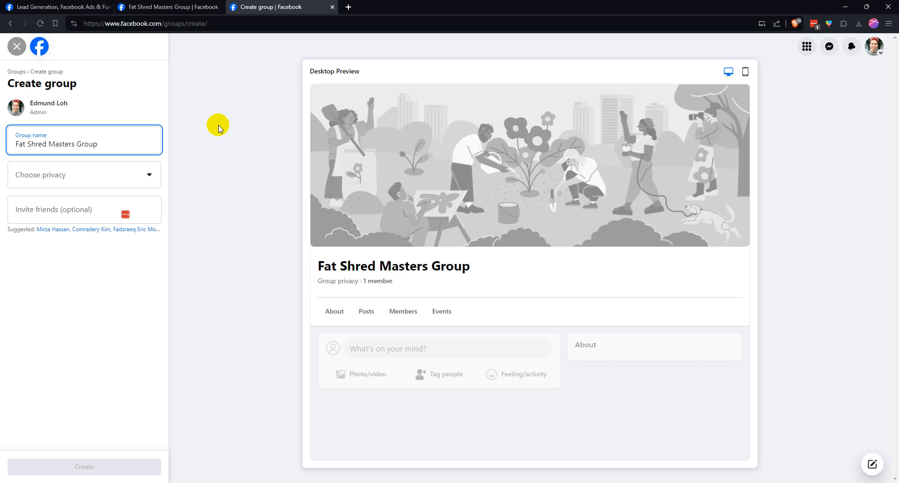
pyautogui.click(133, 176)
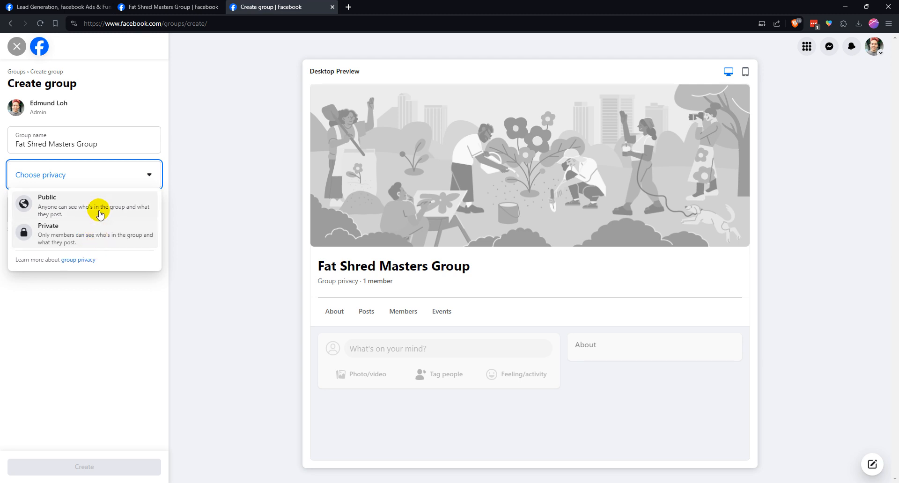
pyautogui.click(89, 238)
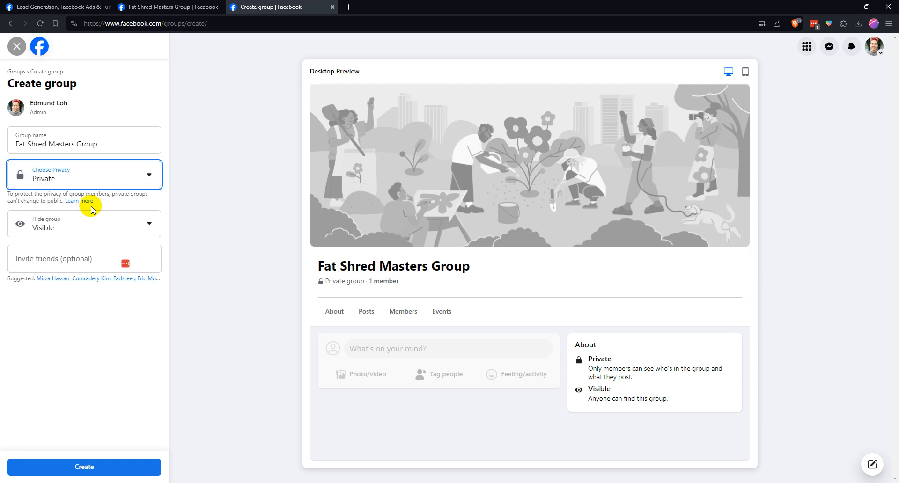
# Keep the group's visibility set to Visible and create the group without inviting any friends
pyautogui.click(77, 227)
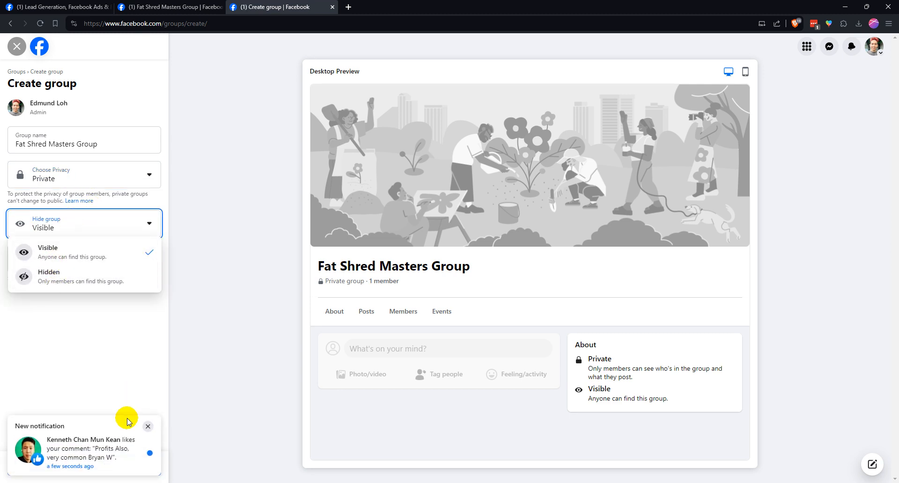
pyautogui.click(147, 426)
pyautogui.click(113, 237)
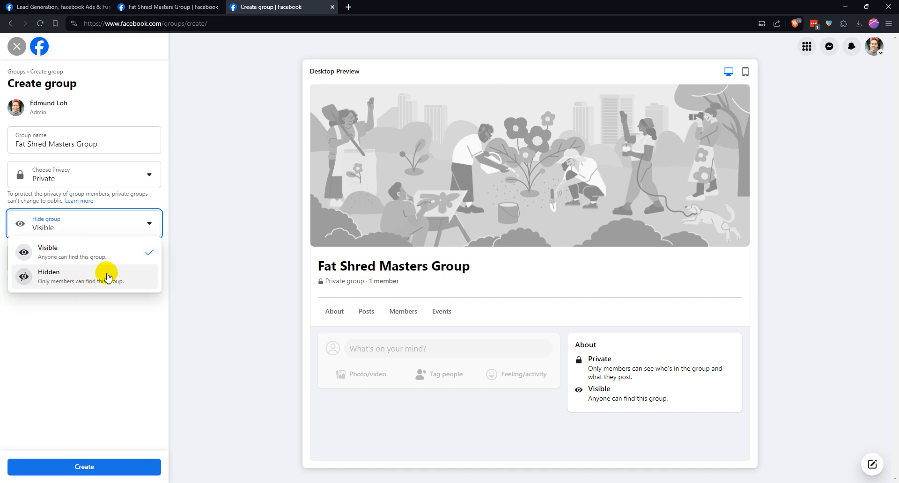
pyautogui.click(102, 257)
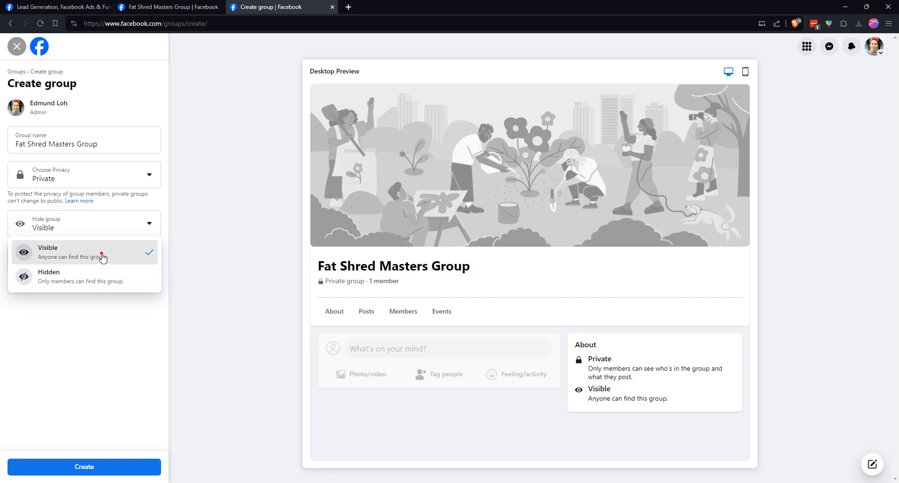
pyautogui.click(75, 259)
pyautogui.click(179, 251)
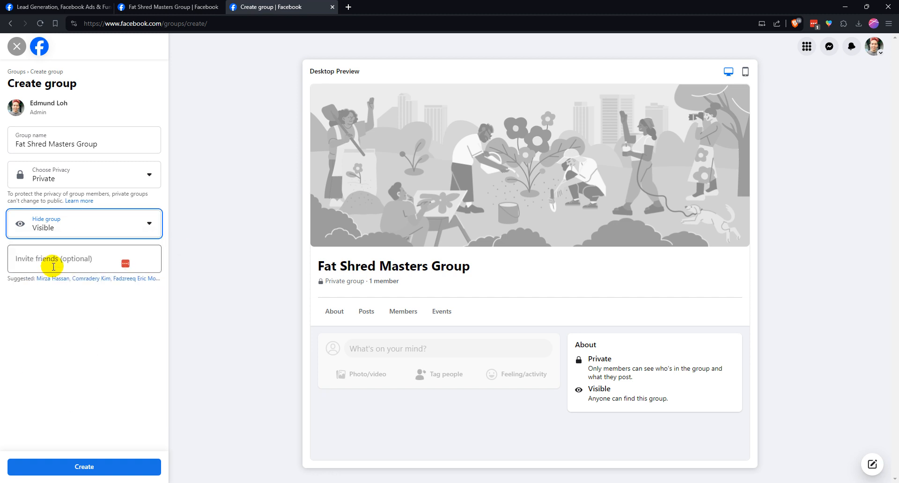
pyautogui.click(81, 260)
pyautogui.click(194, 249)
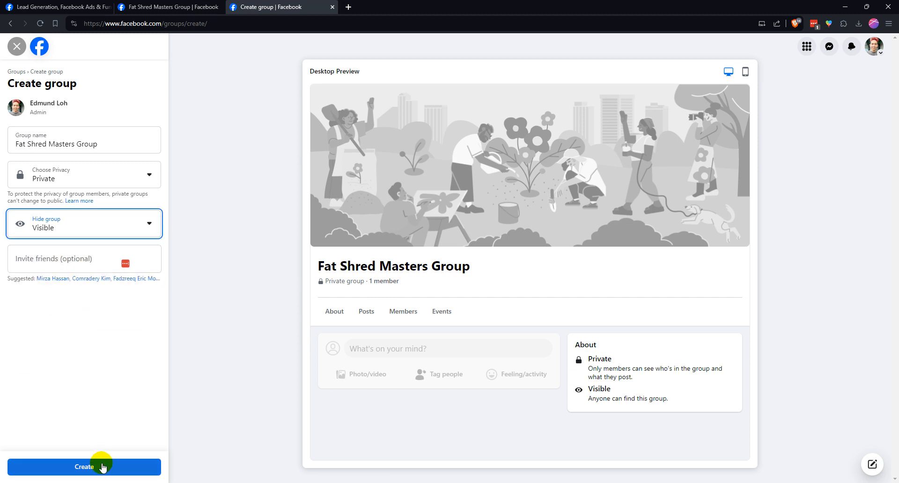
pyautogui.click(102, 467)
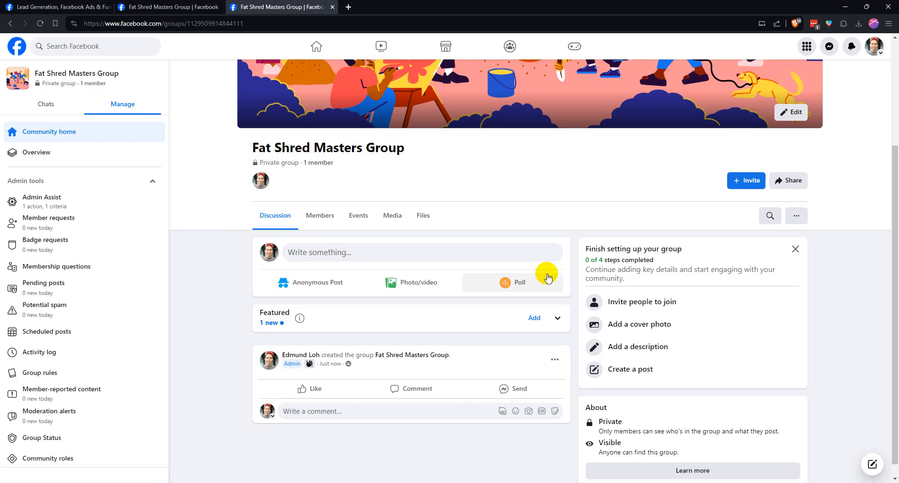
# Upload the photo of people jumping on a beach as the group cover, shift it slightly upward and save it
pyautogui.scroll(3, 538, 276)
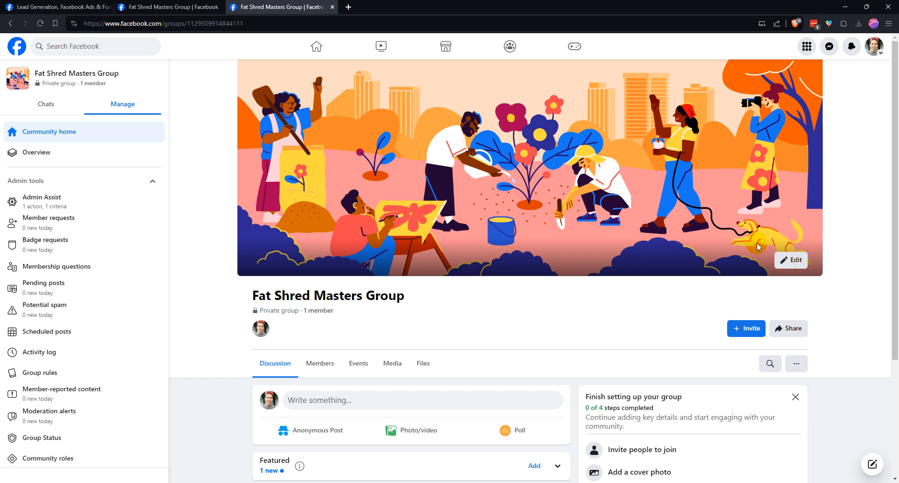
pyautogui.click(800, 260)
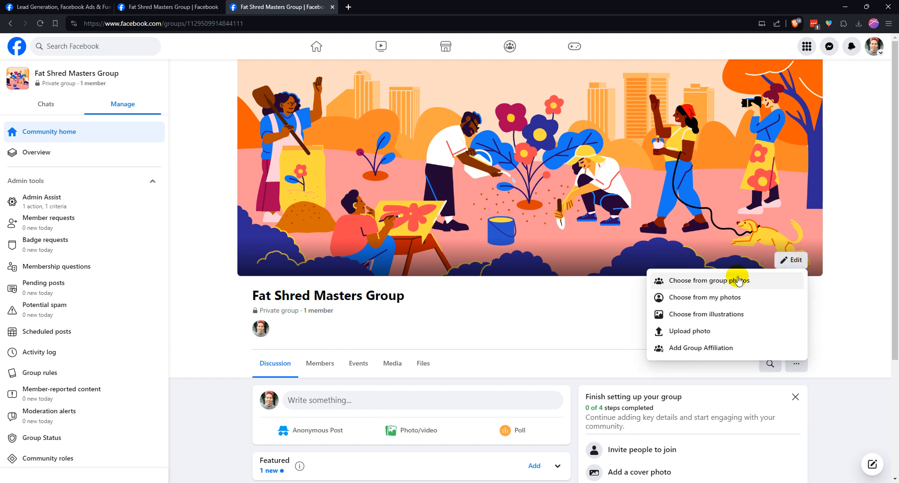
pyautogui.click(693, 331)
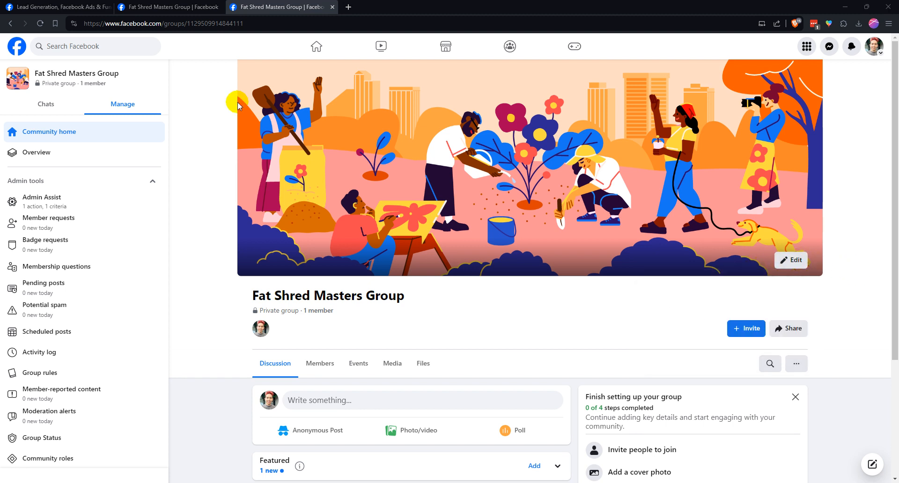
pyautogui.doubleClick(389, 111)
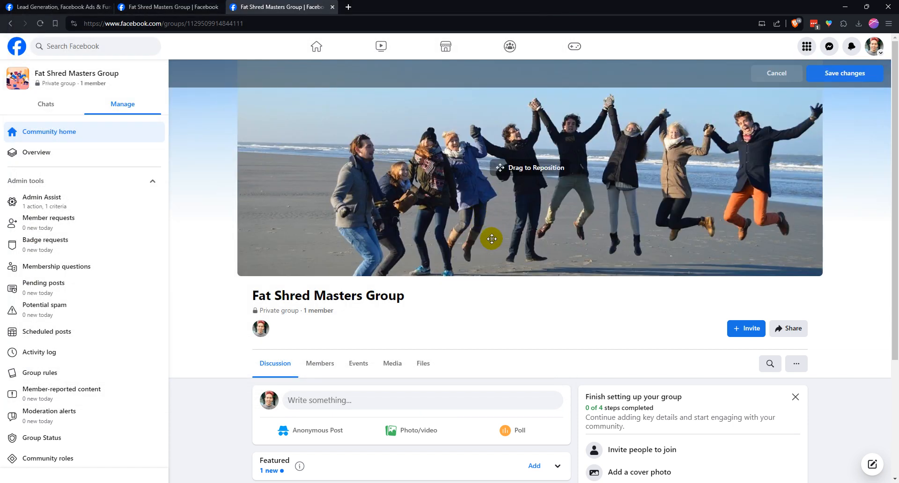
pyautogui.moveTo(512, 217)
pyautogui.mouseDown()
pyautogui.moveTo(501, 192)
pyautogui.moveTo(501, 206)
pyautogui.mouseUp()
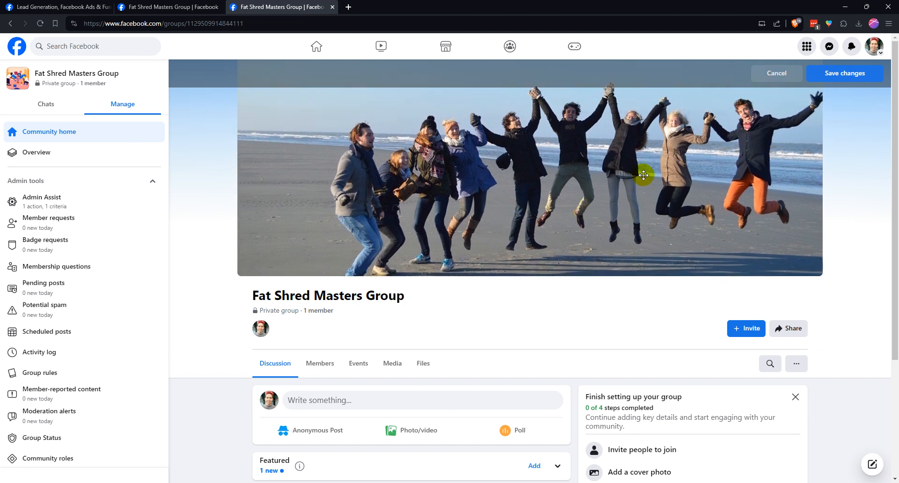
pyautogui.moveTo(575, 168); pyautogui.dragTo(574, 165)
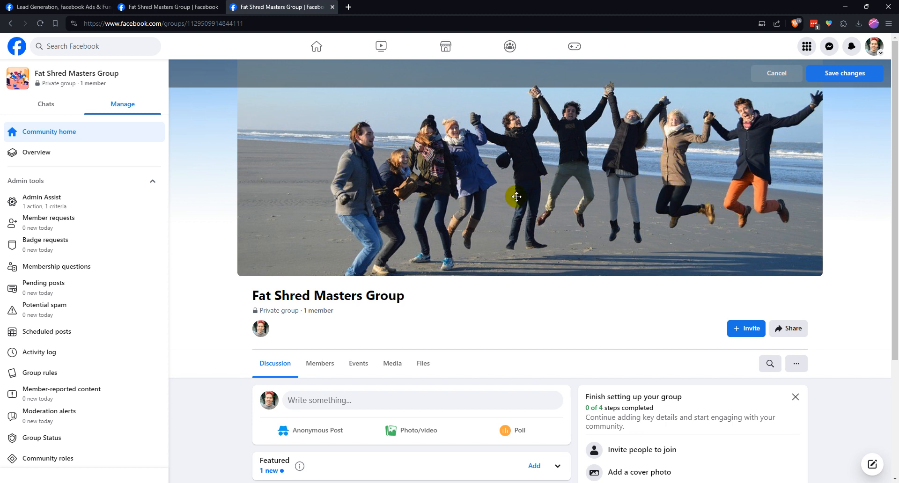
pyautogui.click(851, 82)
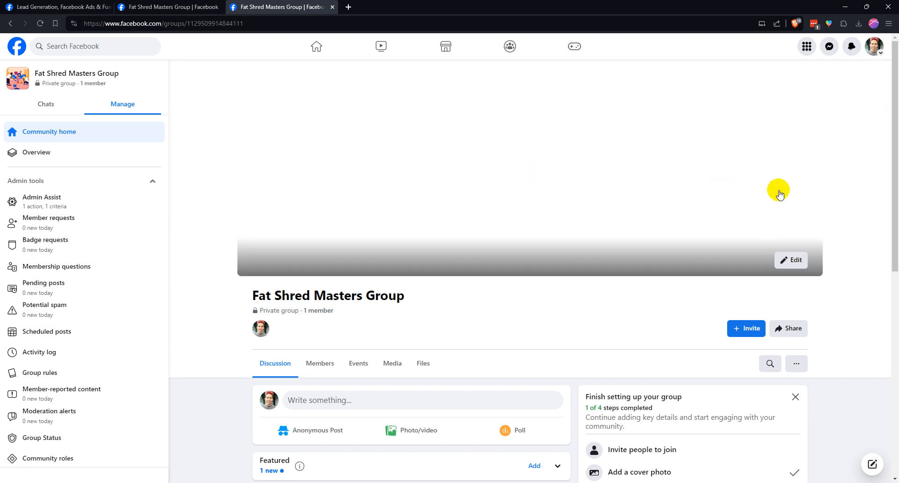
# Fill in the group description with the copied "A WARM WELCOME TO ALL MASTERS OF FAT LOSS!" text from the existing Fat Shred Masters Group page
pyautogui.scroll(-5, 847, 189)
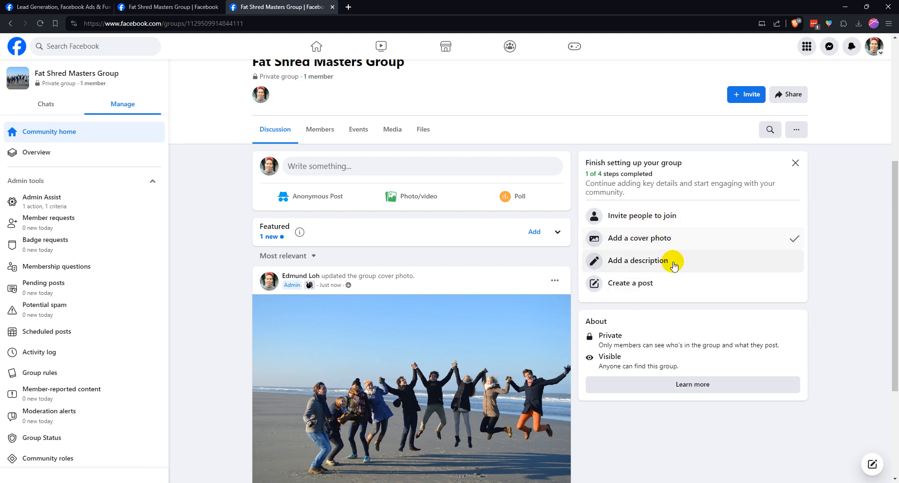
pyautogui.click(636, 262)
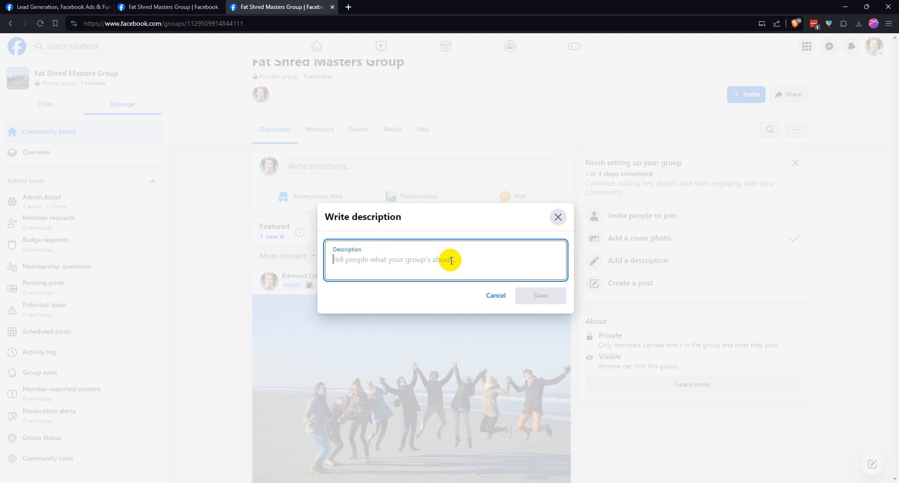
pyautogui.click(180, 6)
pyautogui.scroll(-2, 433, 232)
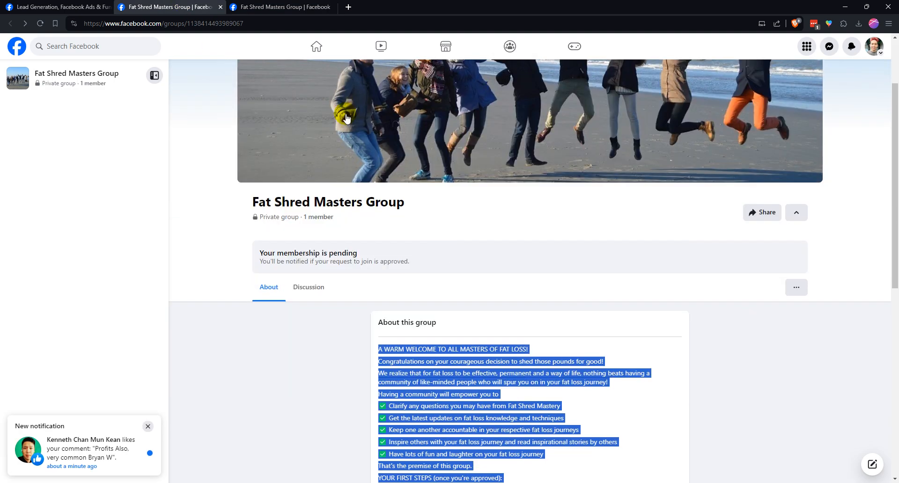
pyautogui.click(281, 6)
pyautogui.rightClick(414, 258)
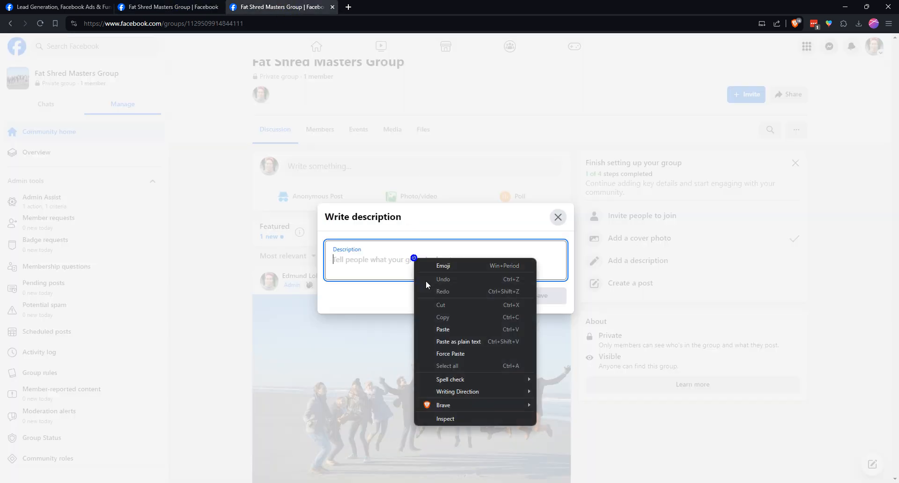
pyautogui.click(451, 327)
# Insert a blank line between all paragraphs and list items of the group description, from the welcome heading to the closing line
pyautogui.click(520, 140)
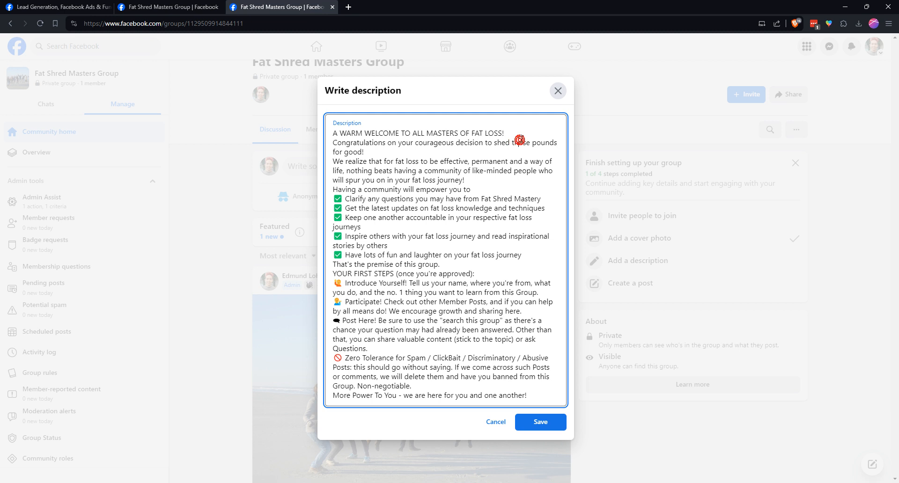
pyautogui.click(524, 135)
pyautogui.press('Return')
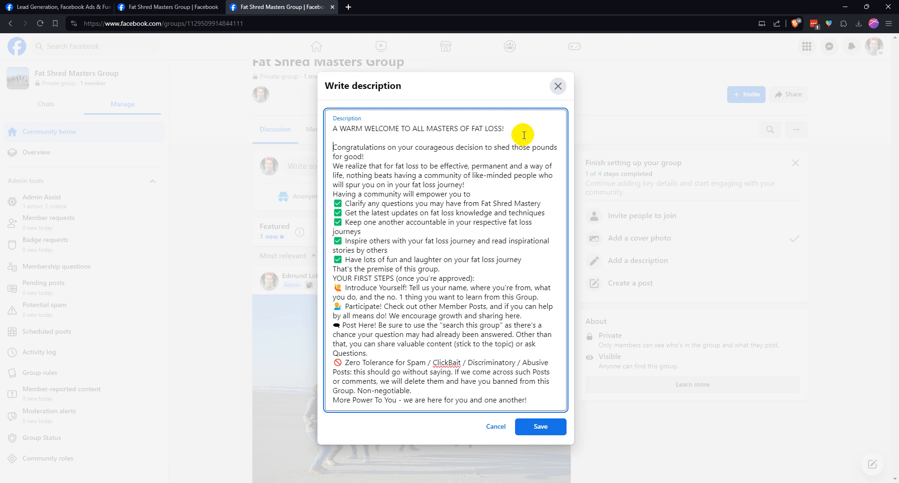
pyautogui.press('Return')
pyautogui.press('Down')
pyautogui.press('Down')
pyautogui.press('Return')
pyautogui.press('Down')
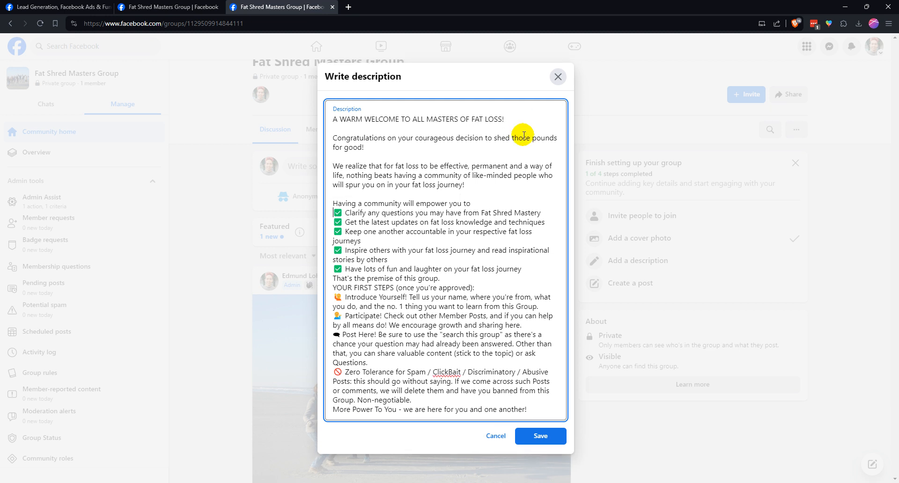
pyautogui.press('Return')
pyautogui.press('Down')
pyautogui.press('Return')
pyautogui.press('Down')
pyautogui.press('Return')
pyautogui.press('Down')
pyautogui.press('Down')
pyautogui.press('Return')
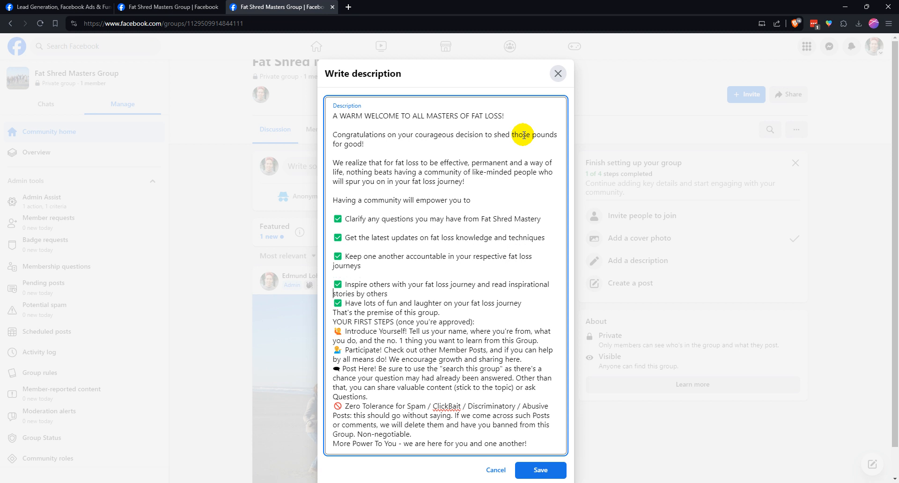
pyautogui.press('Down')
pyautogui.press('Down')
pyautogui.press('Return')
pyautogui.press('Down')
pyautogui.press('Return')
pyautogui.press('Down')
pyautogui.press('Return')
pyautogui.press('Return')
pyautogui.press('Down')
pyautogui.press('Down')
pyautogui.press('Return')
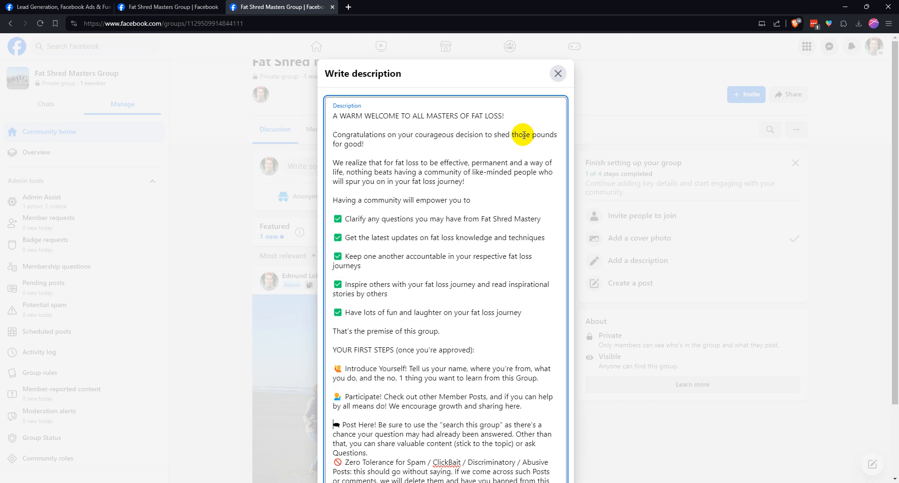
pyautogui.press('Down')
pyautogui.press('Return')
pyautogui.press('Down')
pyautogui.press('Down')
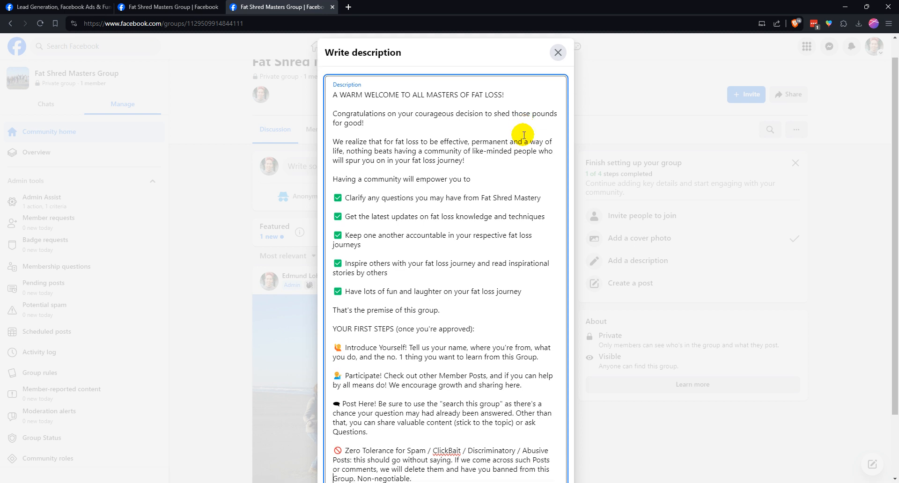
pyautogui.press('Return')
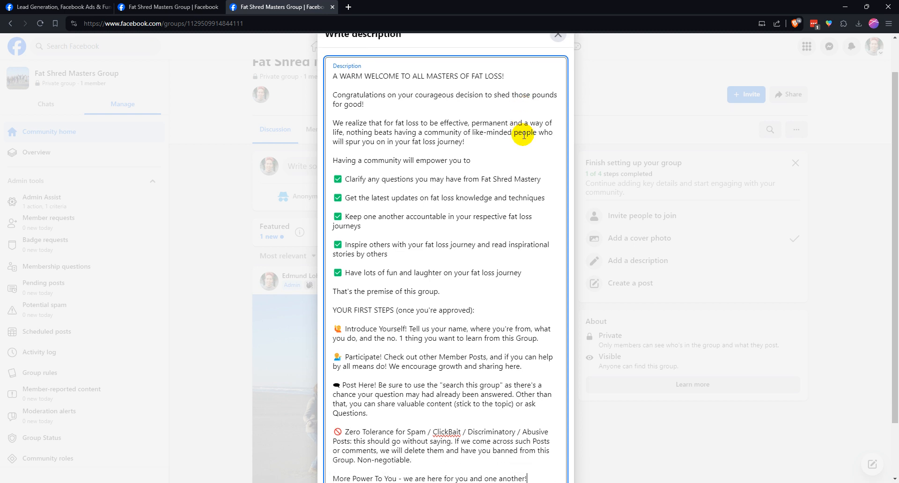
pyautogui.scroll(1, 543, 164)
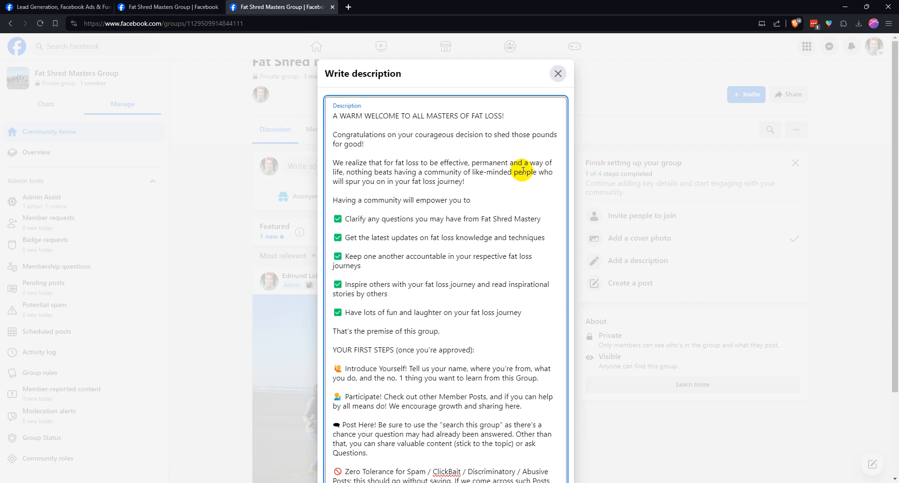
pyautogui.click(510, 115)
pyautogui.scroll(-3, 504, 169)
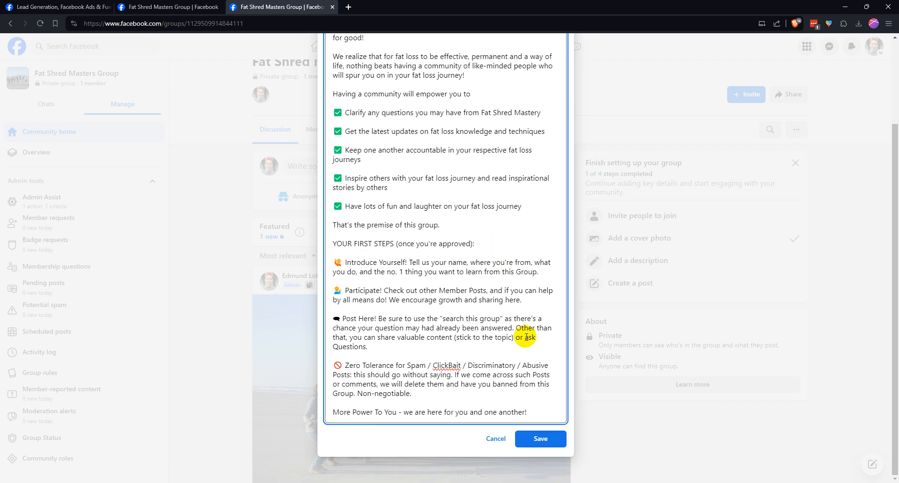
# Save the group description and return to the group's community home page
pyautogui.click(541, 438)
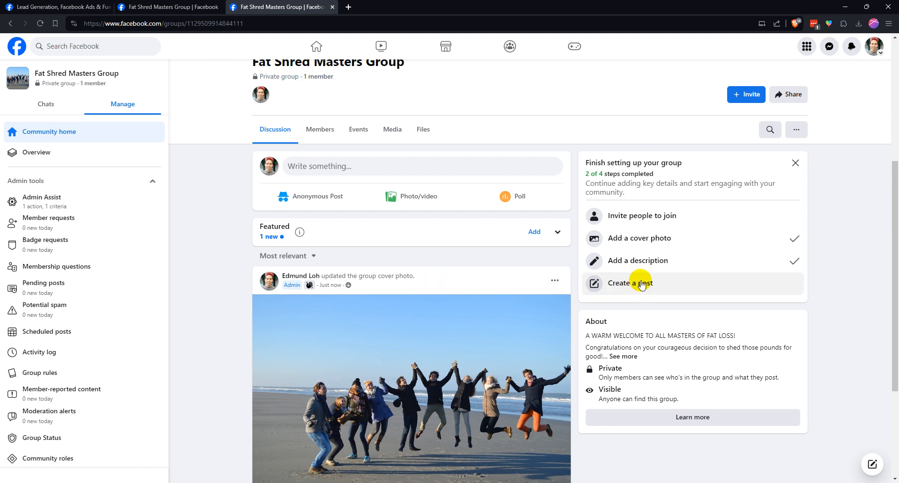
pyautogui.scroll(4, 393, 274)
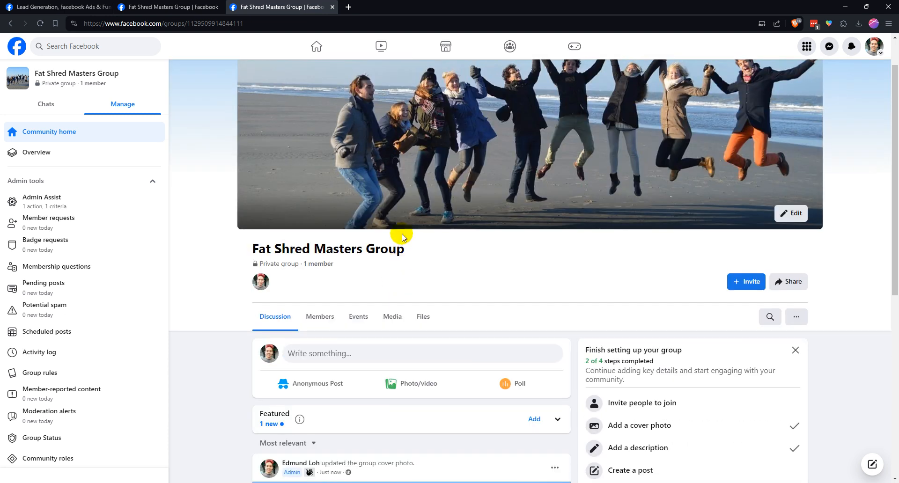
pyautogui.scroll(-2, 403, 234)
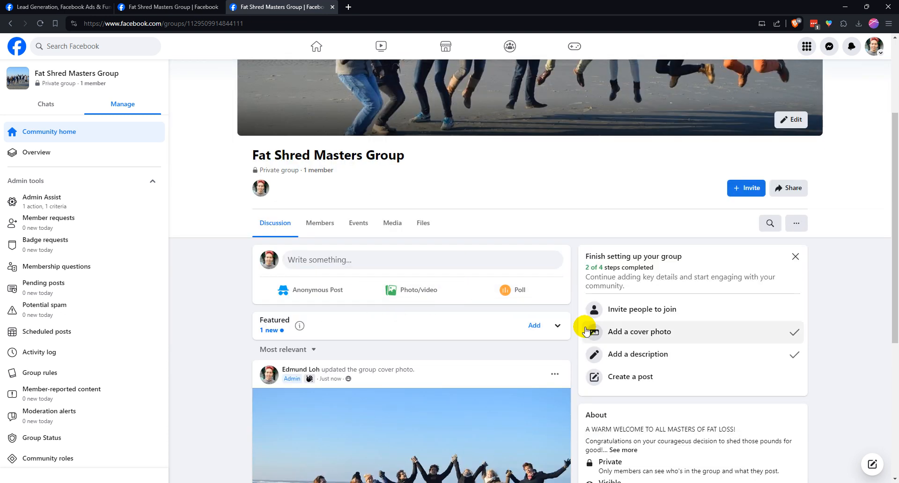
pyautogui.click(803, 228)
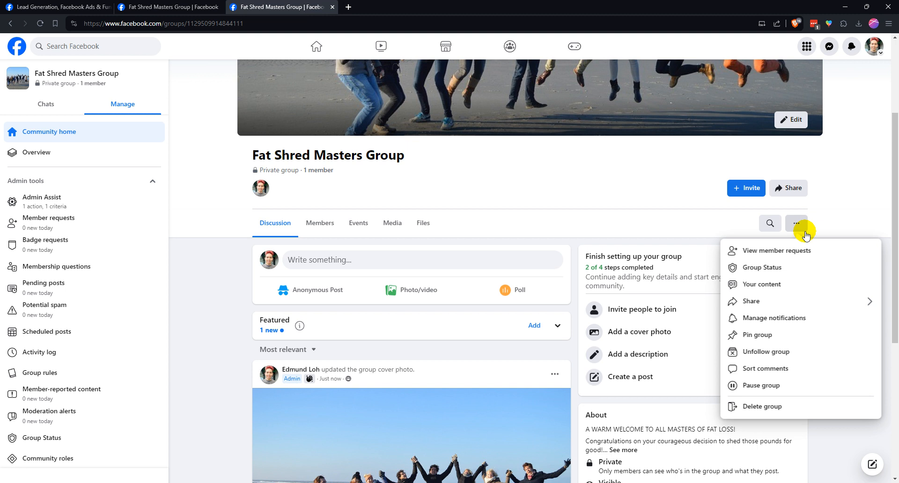
pyautogui.click(796, 226)
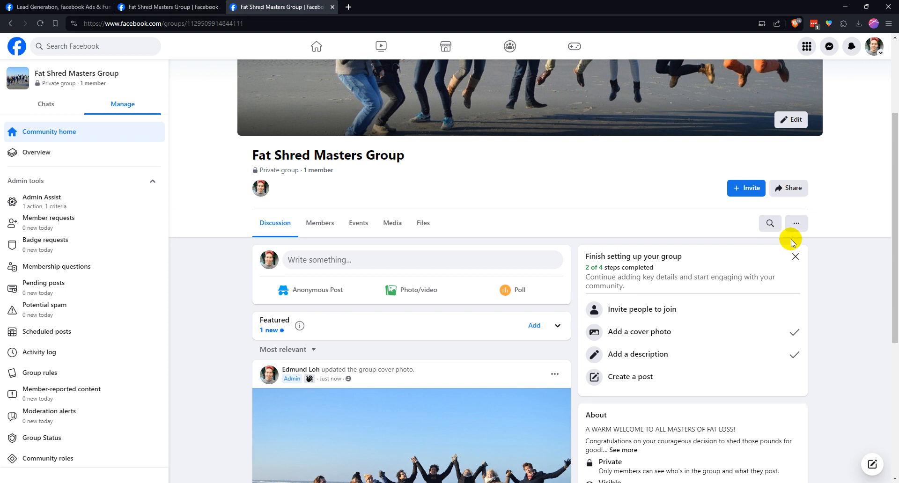
pyautogui.click(801, 229)
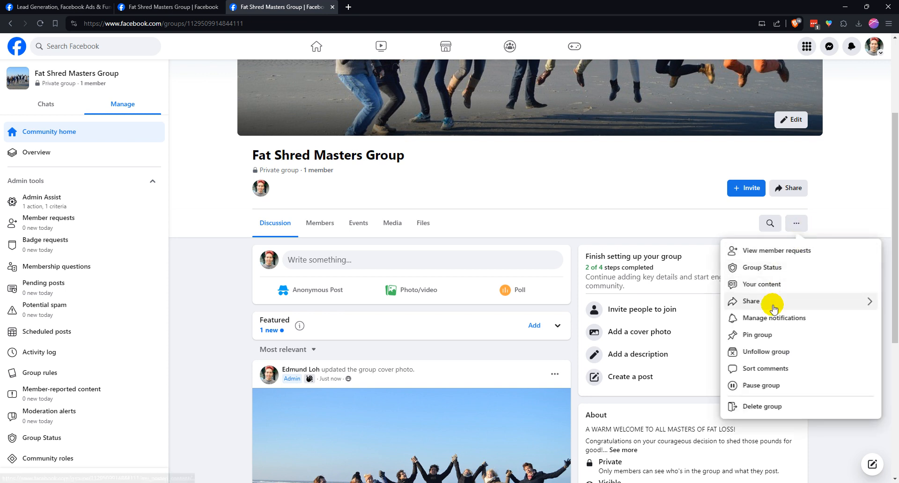
pyautogui.click(850, 215)
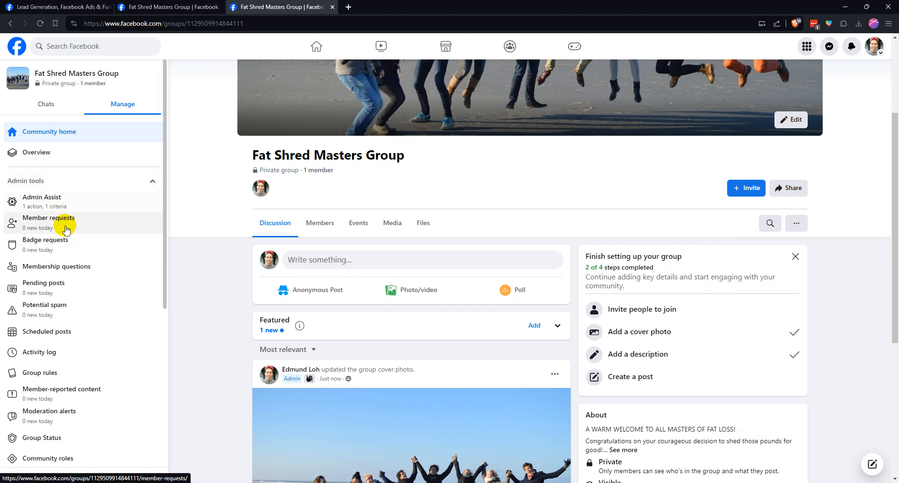
# Open the group settings page of Fat Shred Masters Group
pyautogui.scroll(-1, 64, 238)
pyautogui.scroll(-3, 64, 239)
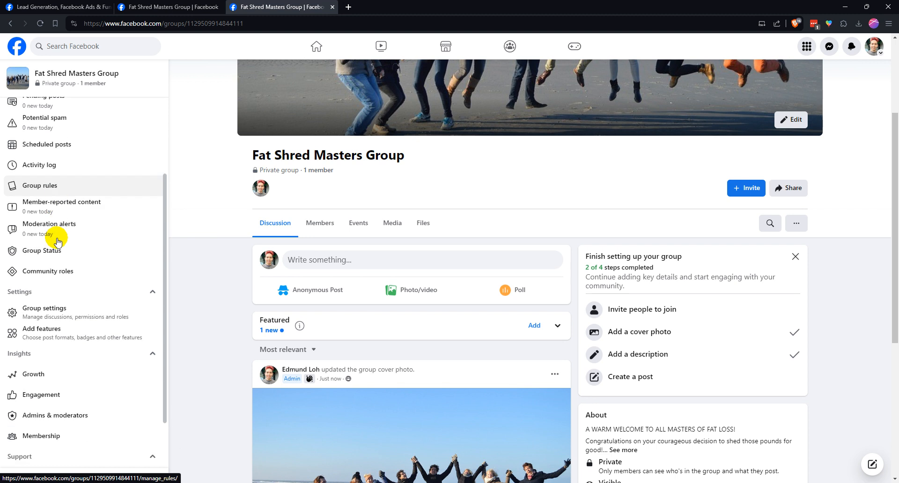
pyautogui.scroll(-2, 51, 271)
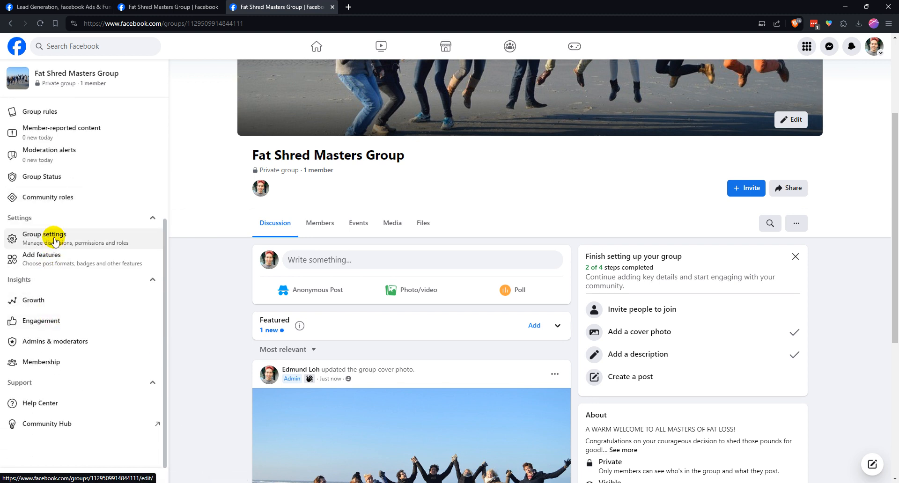
pyautogui.click(75, 241)
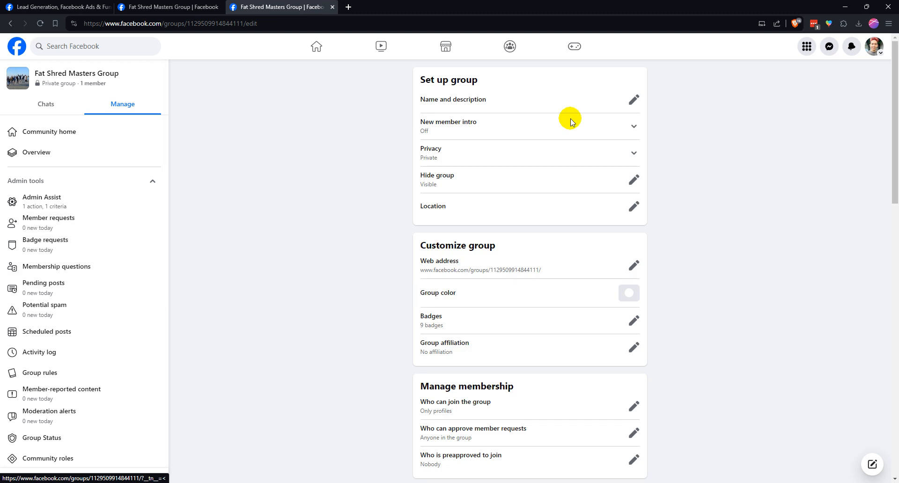
# Review the group's name and full description in the group setup settings, then leave them without saving
pyautogui.click(633, 99)
pyautogui.click(492, 125)
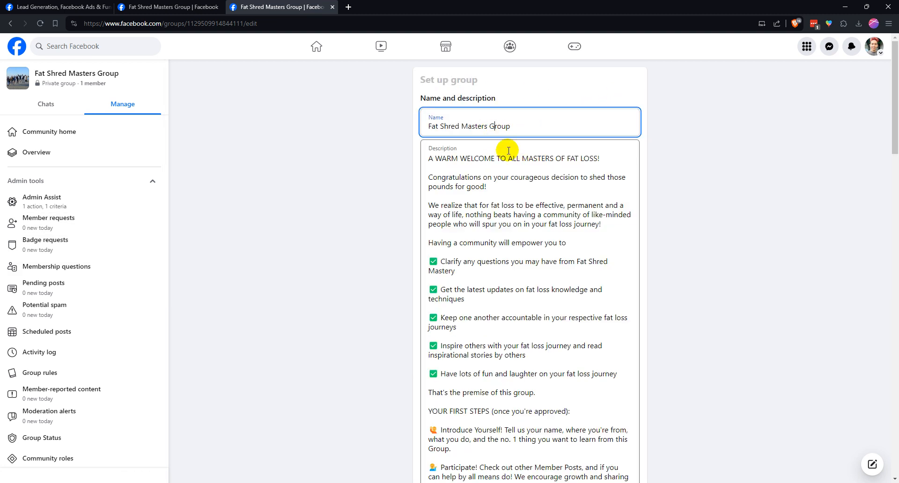
pyautogui.scroll(-1, 501, 149)
pyautogui.scroll(1, 498, 148)
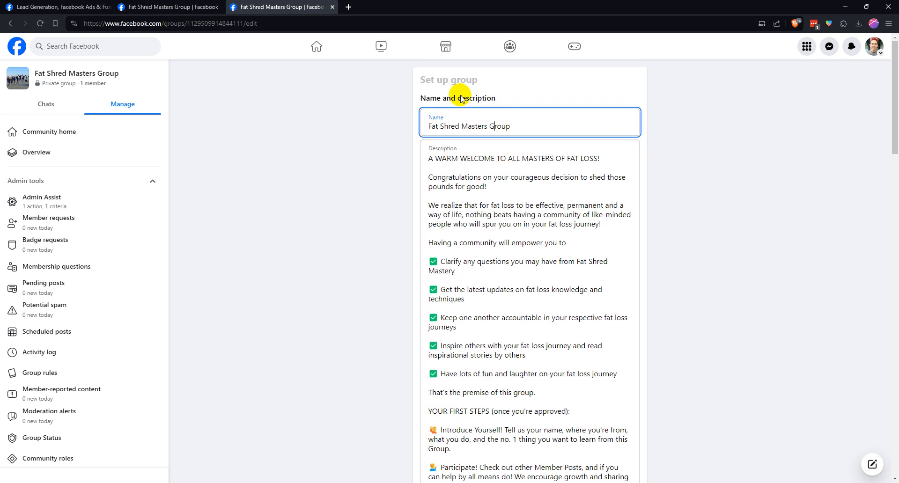
pyautogui.click(495, 162)
pyautogui.scroll(-6, 510, 186)
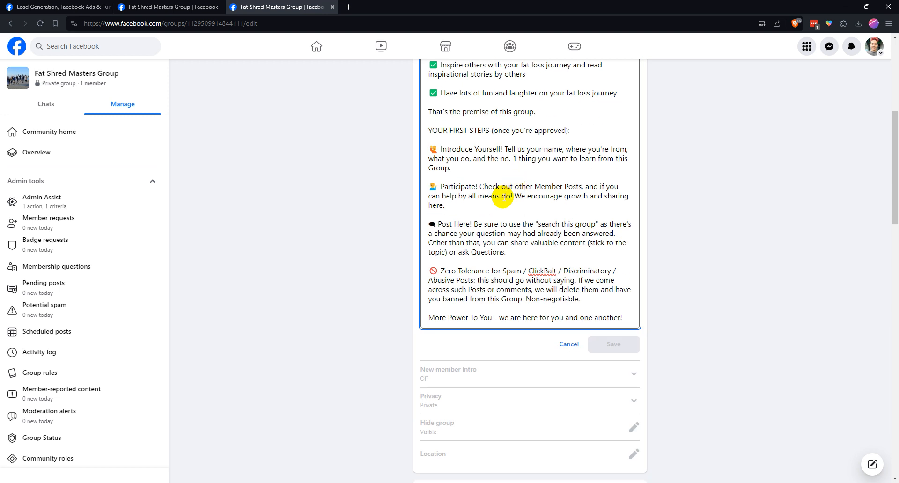
pyautogui.click(569, 345)
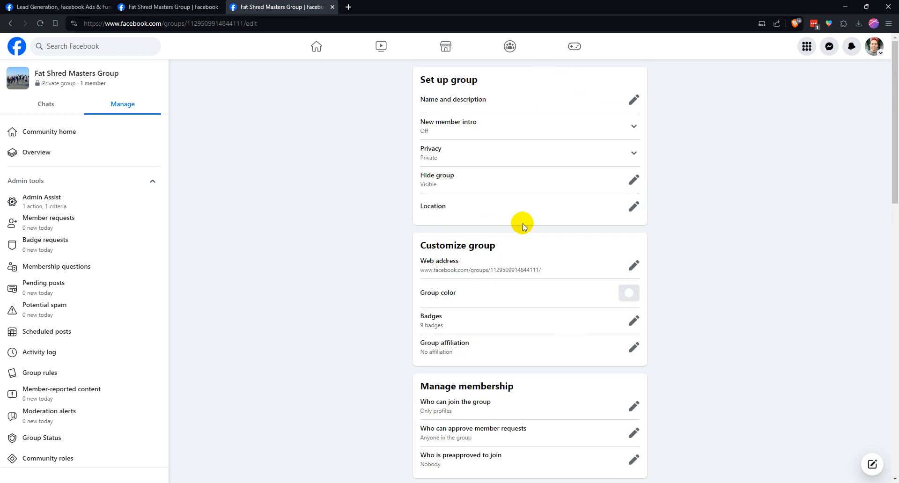
# Examine the New member intro, Privacy, Hide group and Location settings one after another without changing them
pyautogui.click(628, 127)
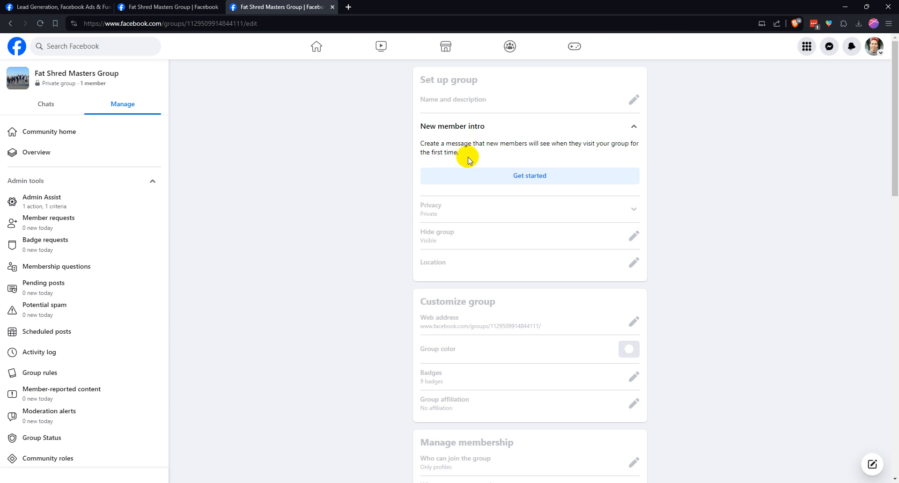
pyautogui.click(633, 126)
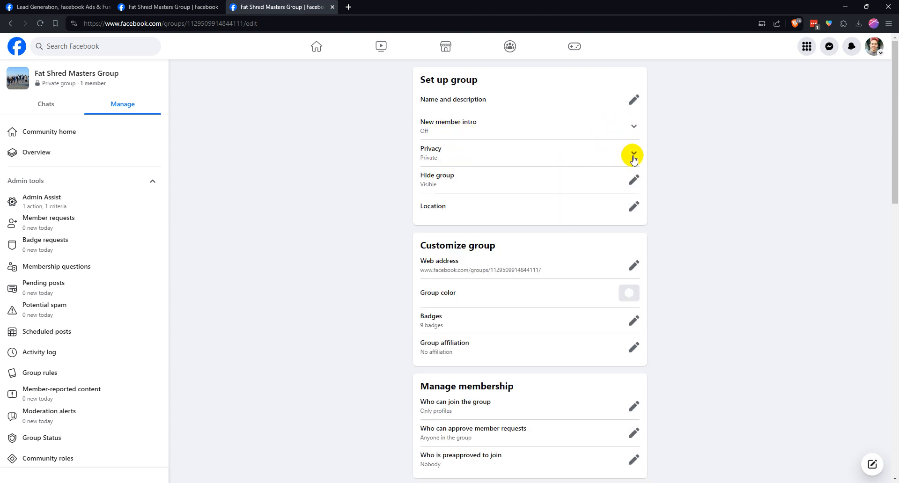
pyautogui.click(633, 154)
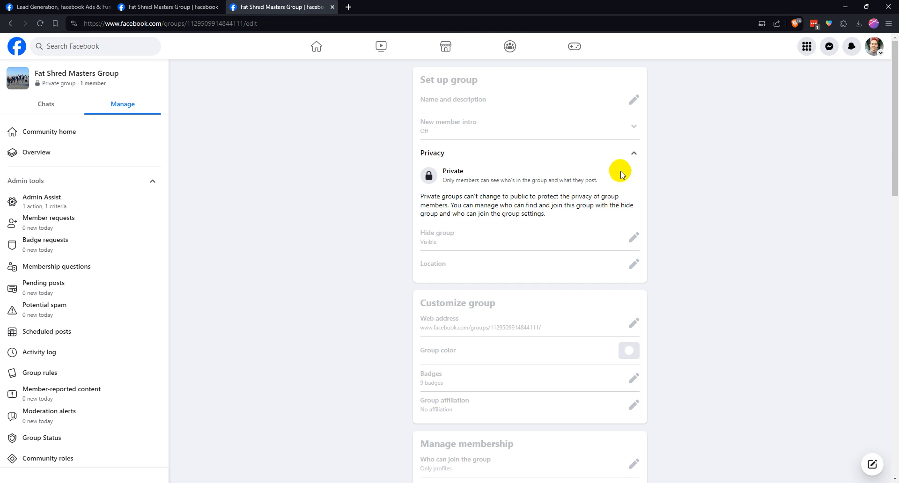
pyautogui.click(634, 153)
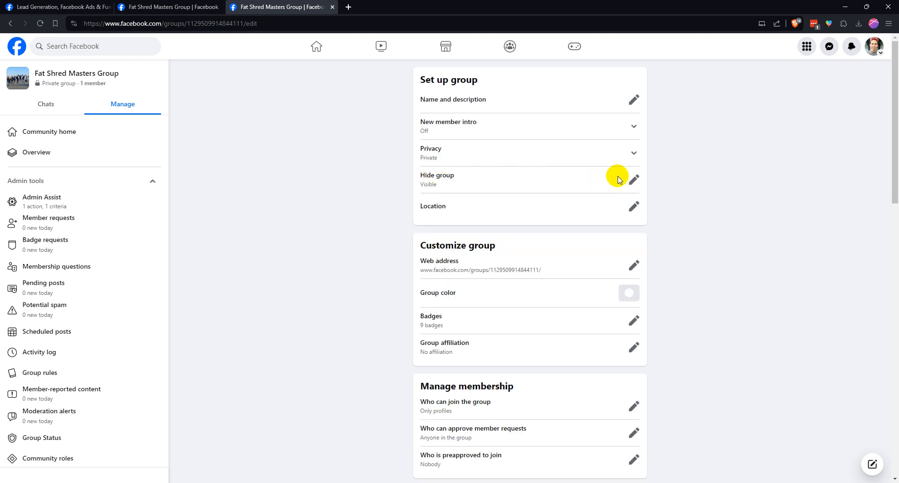
pyautogui.click(634, 180)
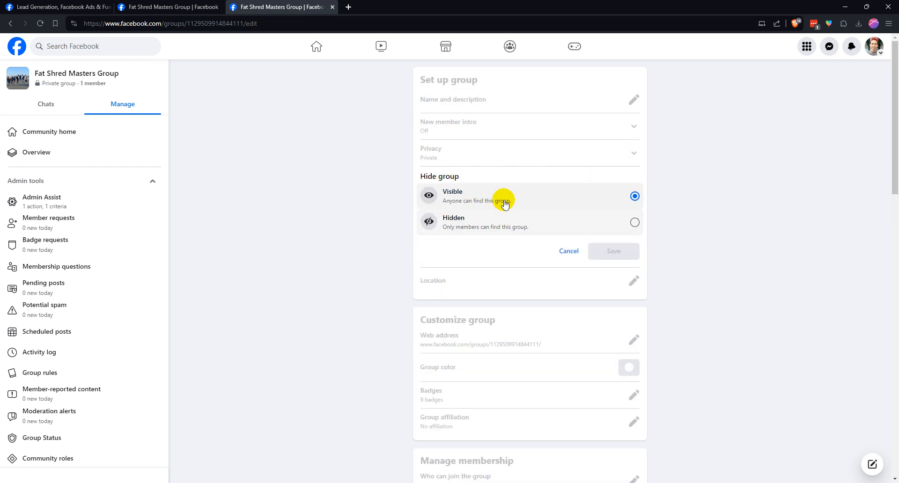
pyautogui.click(574, 244)
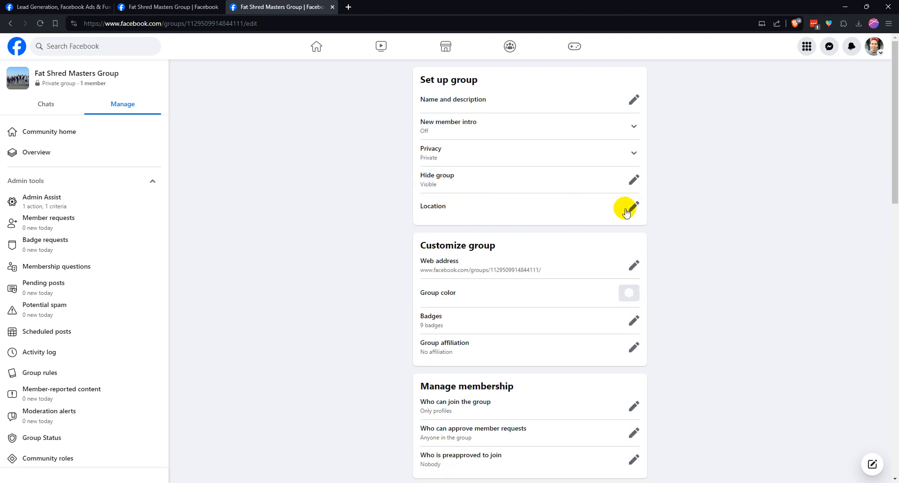
pyautogui.click(625, 207)
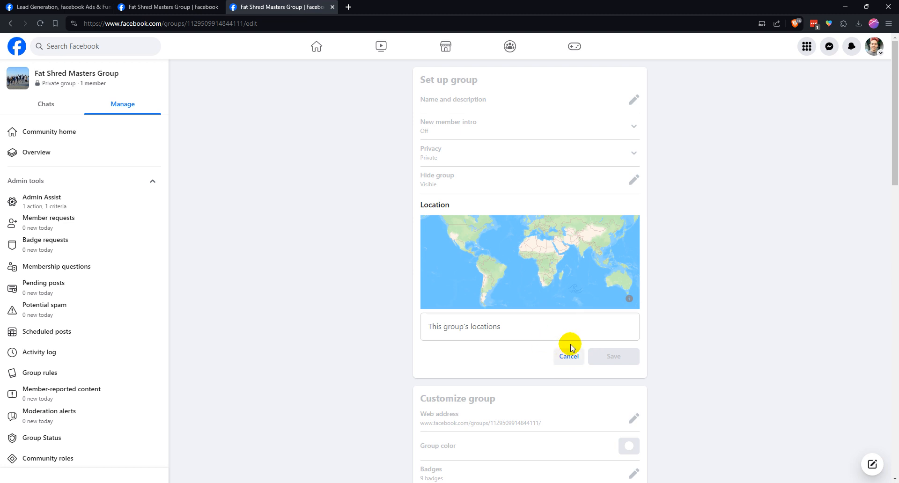
pyautogui.click(563, 357)
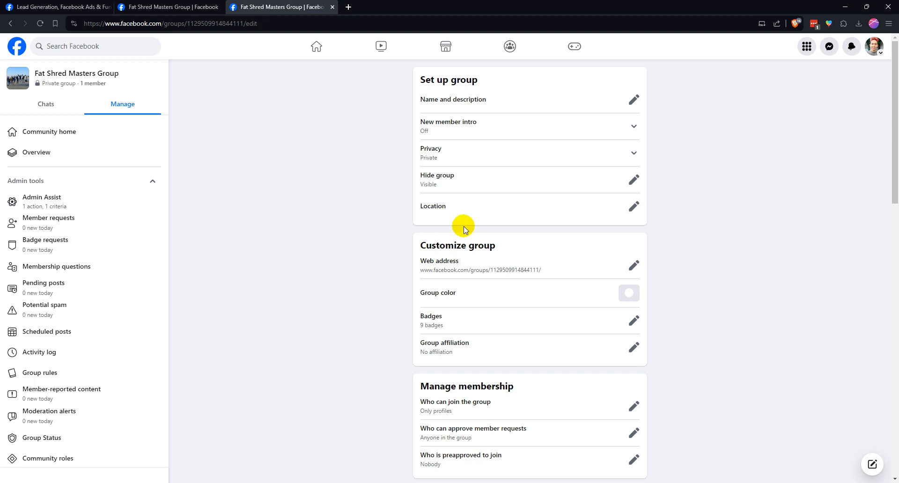
# Examine the group's web address setting, cancel its customization and highlight the current address
pyautogui.scroll(-2, 464, 227)
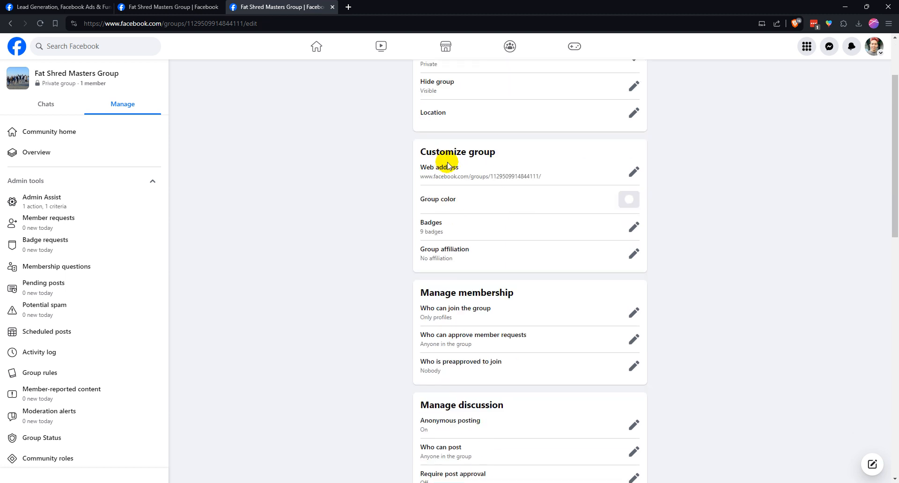
pyautogui.click(633, 172)
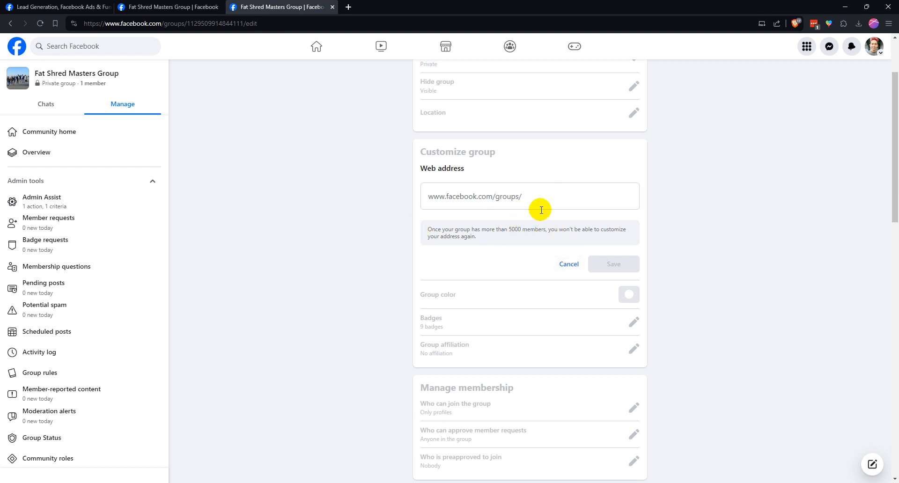
pyautogui.click(526, 197)
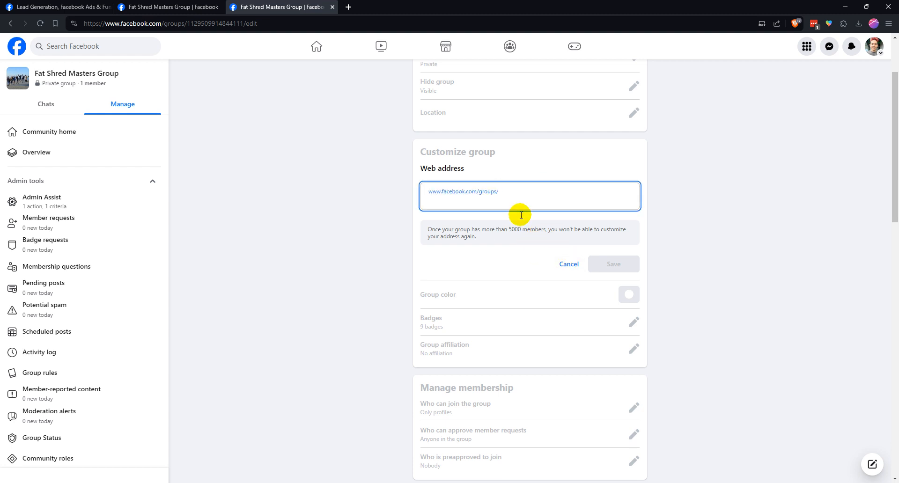
pyautogui.click(566, 263)
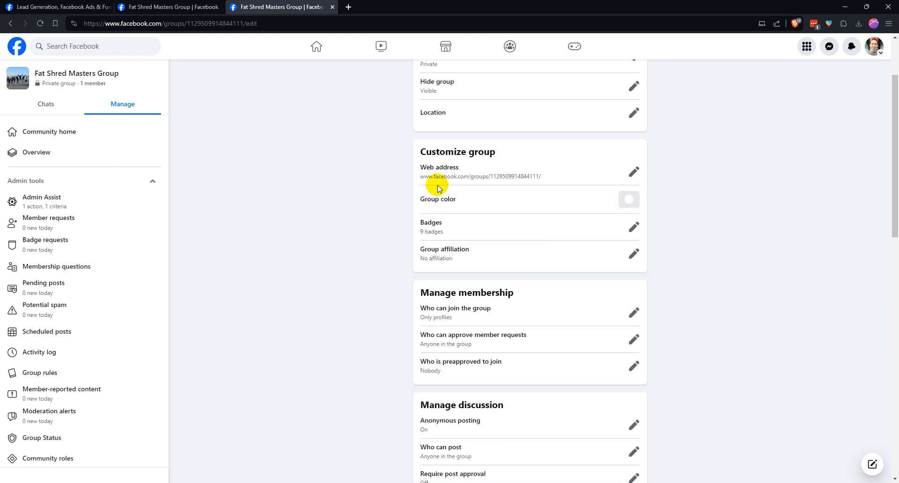
pyautogui.moveTo(542, 177); pyautogui.dragTo(422, 174)
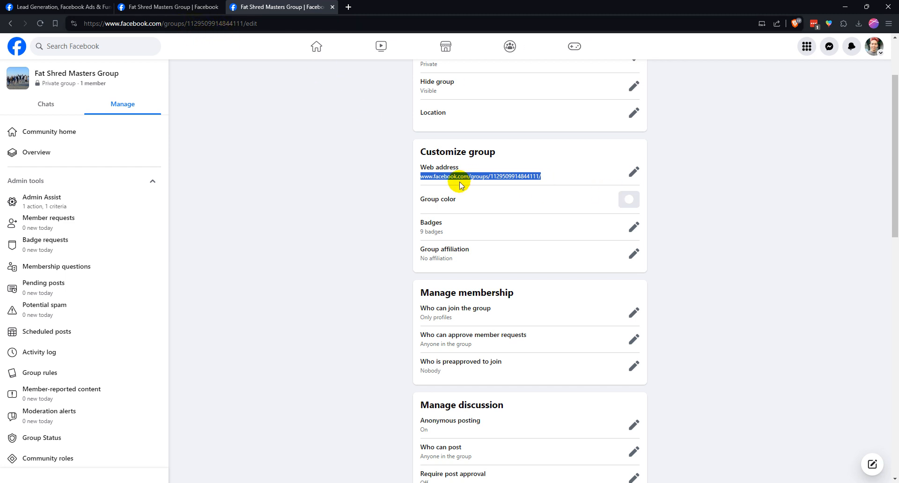
pyautogui.click(442, 203)
# Set the group's primary color to the bright blue next to the green swatch in the first row and save it
pyautogui.click(632, 199)
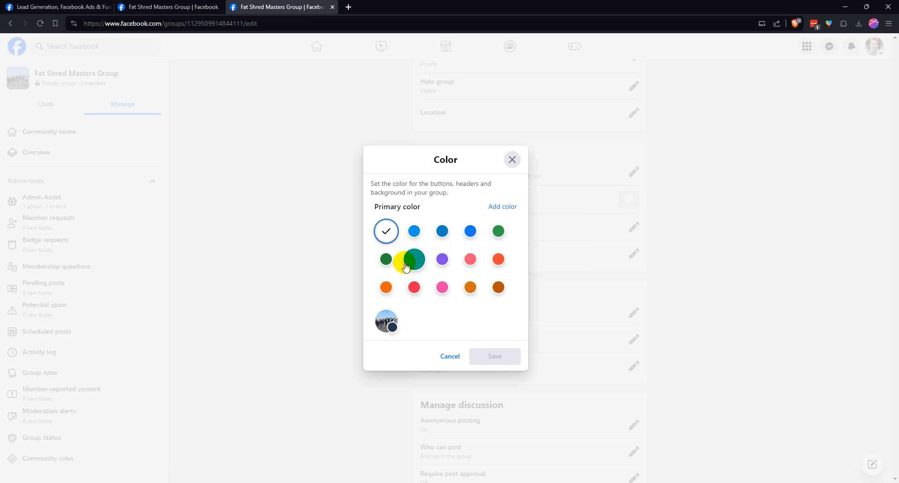
pyautogui.click(385, 317)
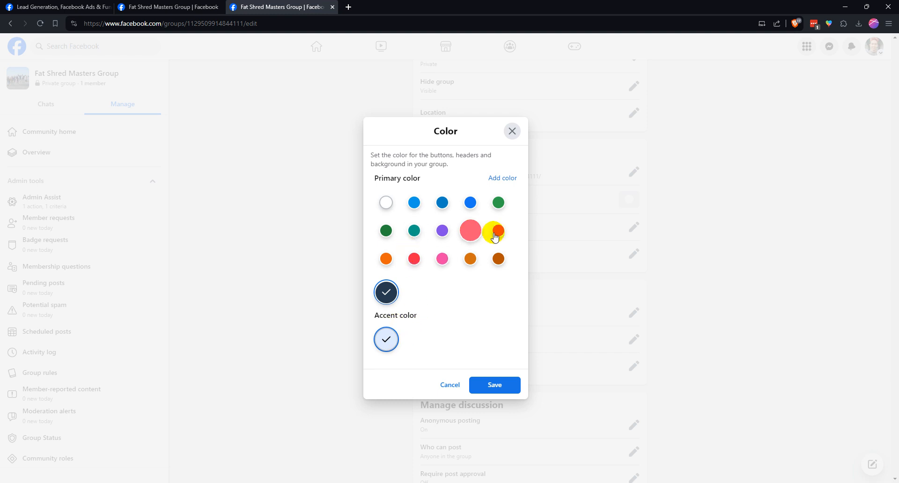
pyautogui.click(470, 205)
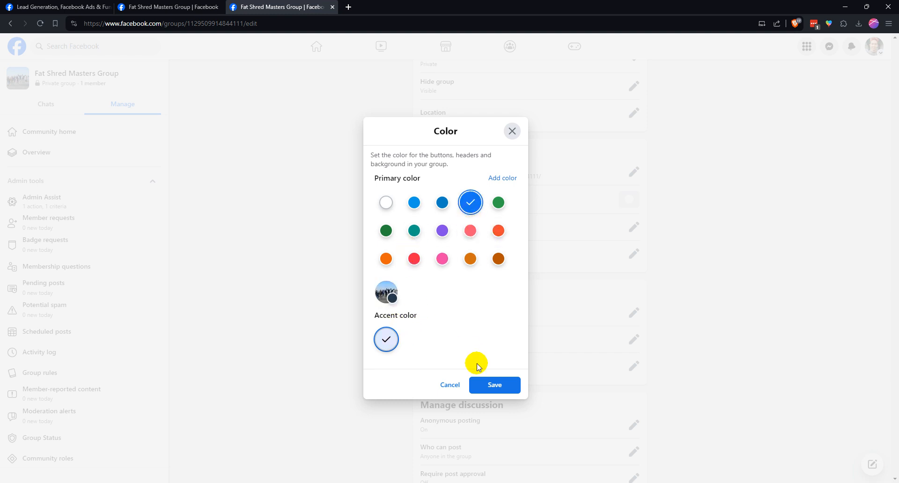
pyautogui.click(487, 383)
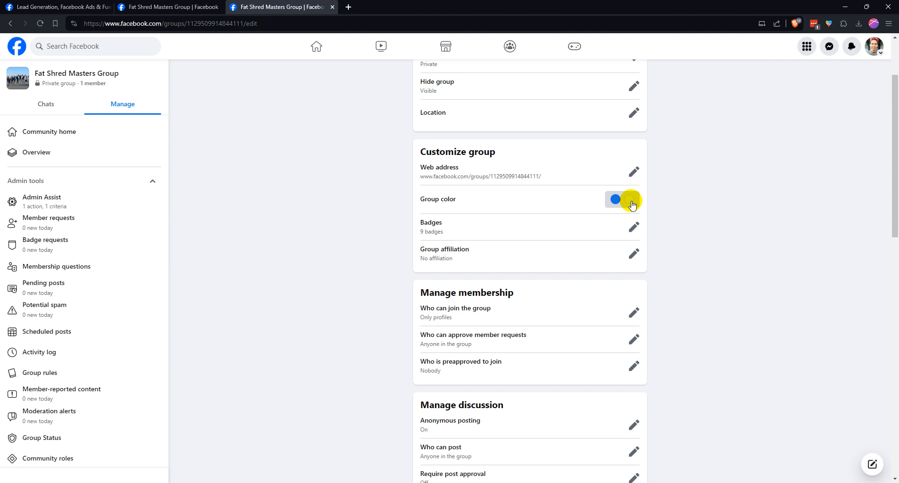
# Turn off the Visual storyteller, Conversation starter, Founding member, Valued responder and Group ambassador badges for the group
pyautogui.click(633, 227)
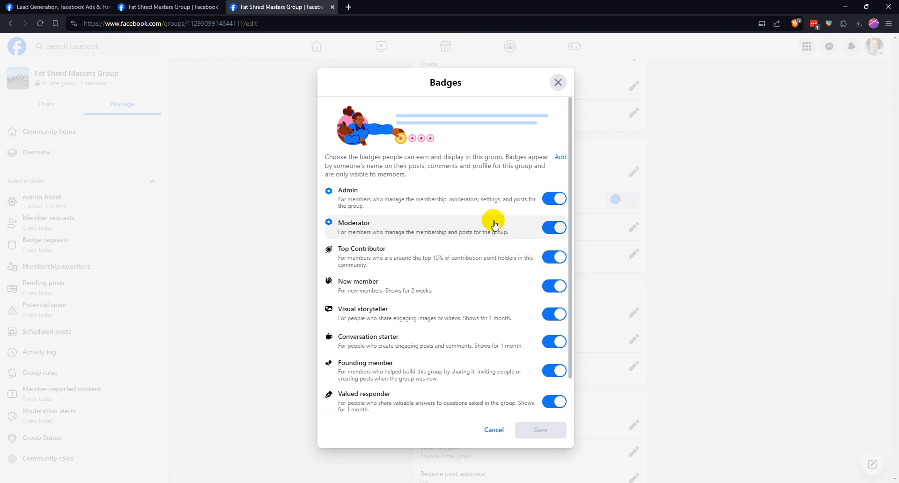
pyautogui.scroll(-1, 492, 224)
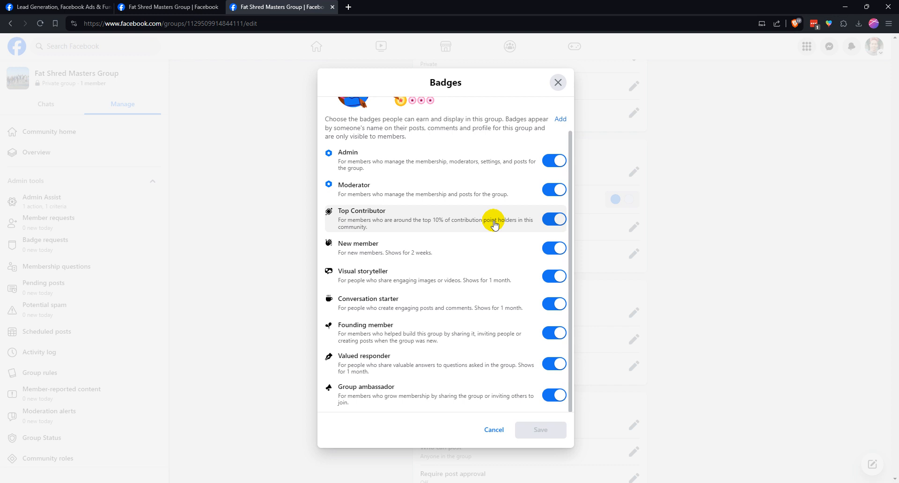
pyautogui.scroll(1, 454, 226)
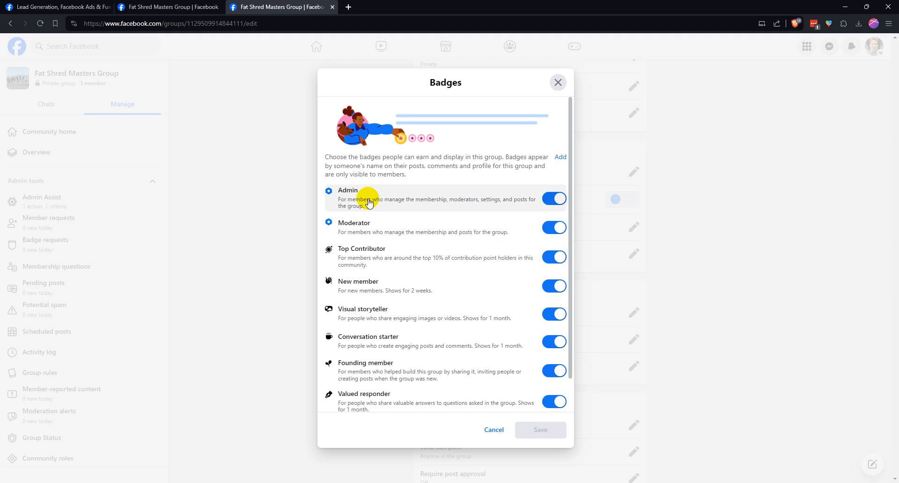
pyautogui.scroll(-1, 440, 229)
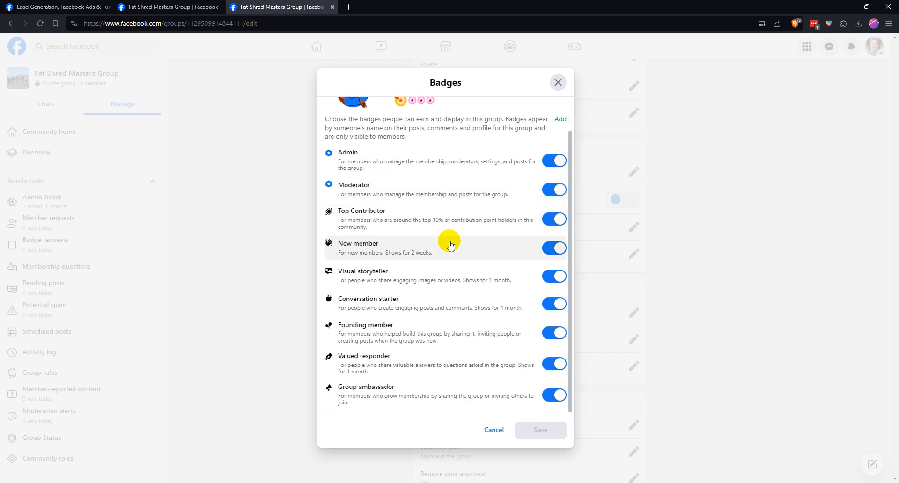
pyautogui.click(552, 276)
pyautogui.click(552, 304)
pyautogui.click(553, 333)
pyautogui.click(553, 395)
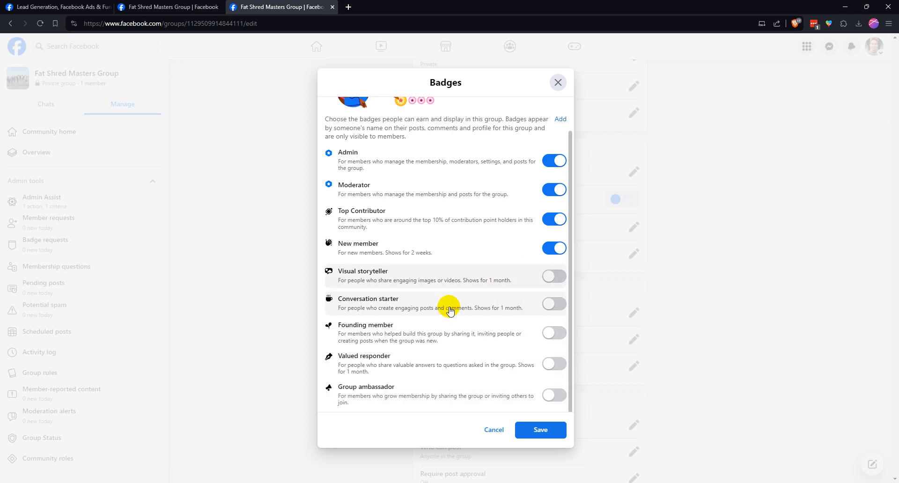
# Review the full list of enabled and disabled badges, then save the badge selection
pyautogui.scroll(1, 423, 246)
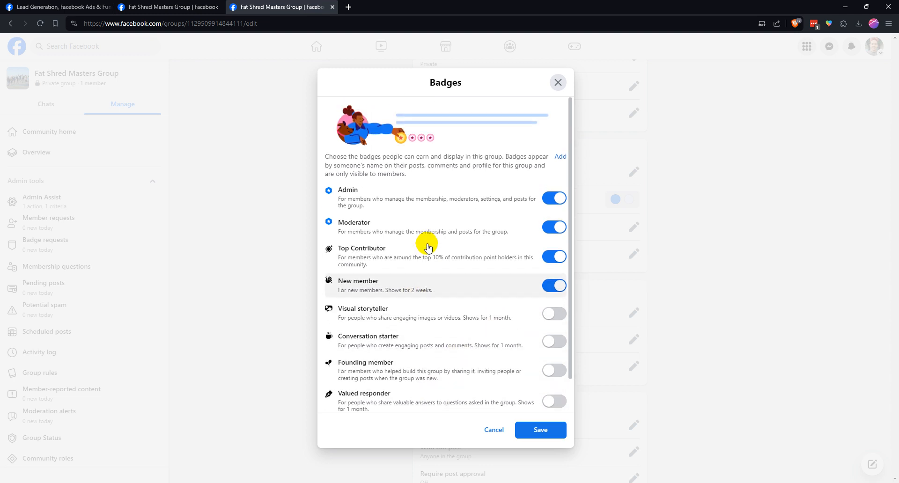
pyautogui.scroll(-1, 383, 293)
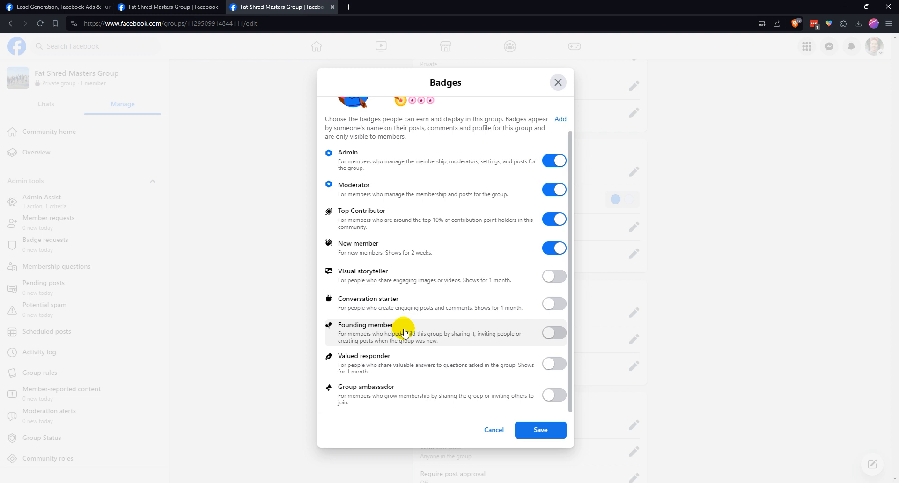
pyautogui.scroll(1, 454, 321)
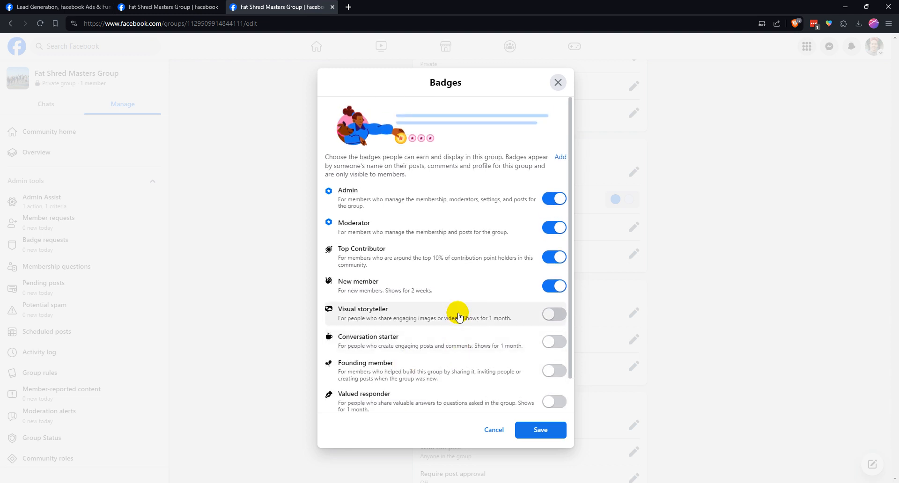
pyautogui.scroll(-1, 458, 317)
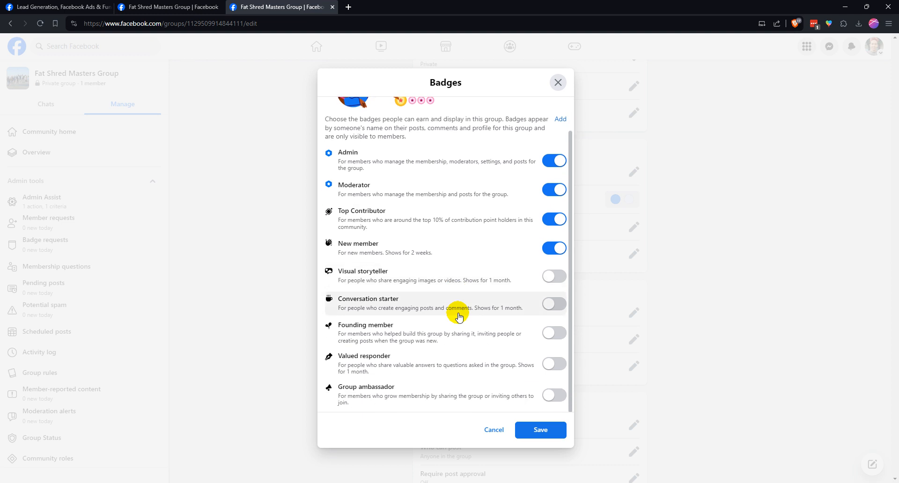
pyautogui.scroll(1, 458, 316)
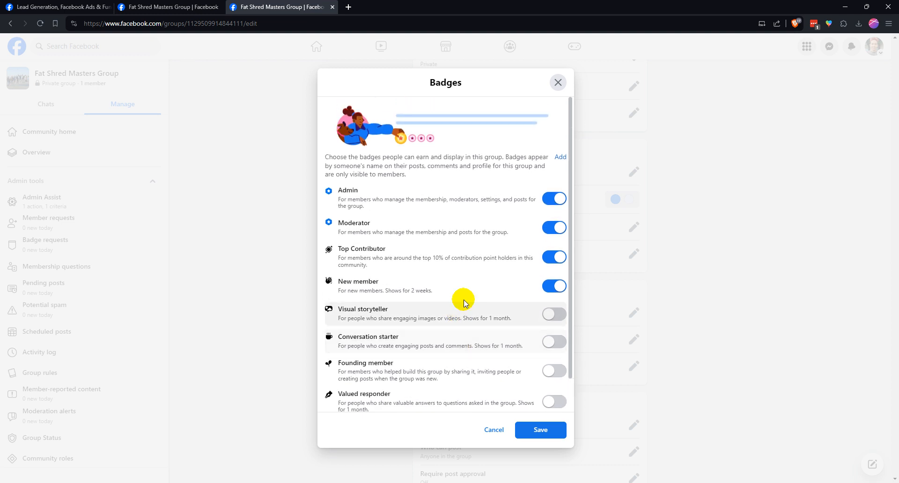
pyautogui.click(536, 428)
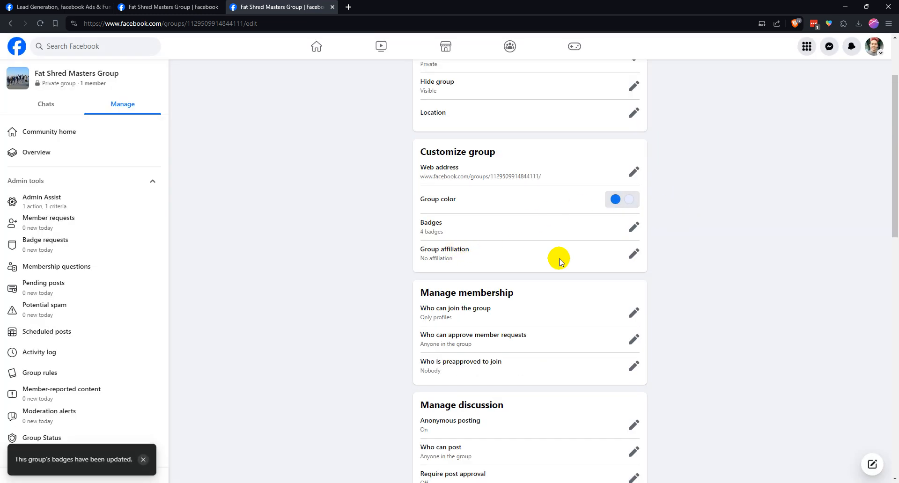
# Examine the Group affiliation setting by switching it on and off again, then cancel without saving
pyautogui.click(632, 255)
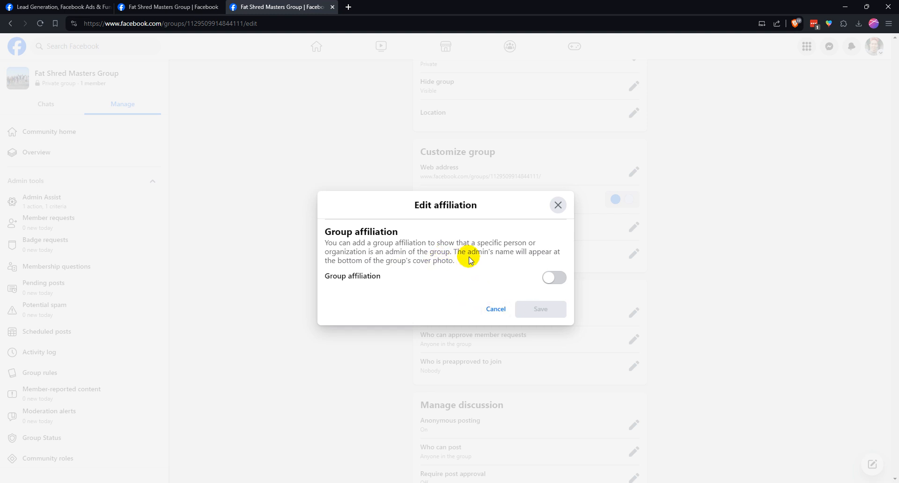
pyautogui.click(548, 276)
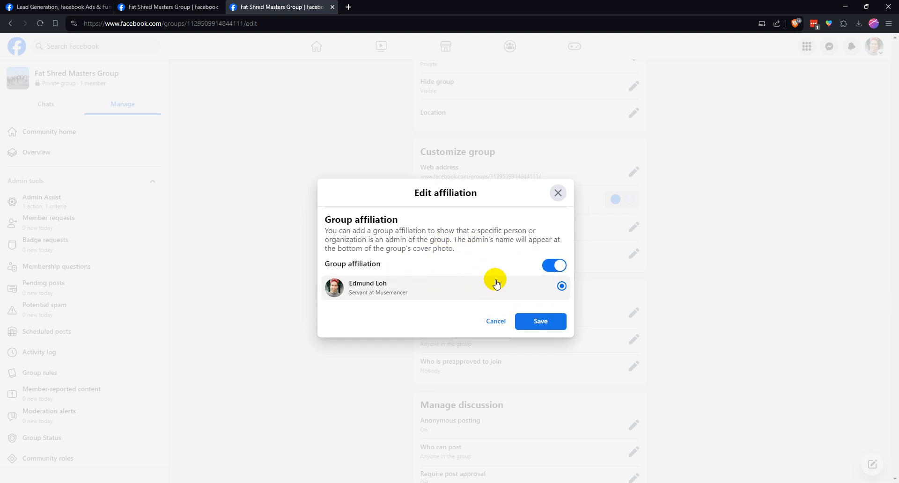
pyautogui.click(554, 266)
pyautogui.click(496, 309)
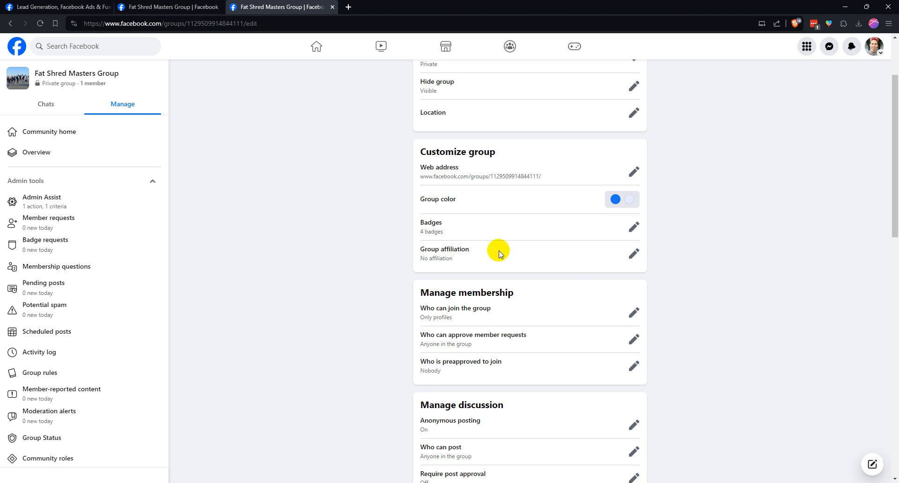
# Examine the options for who can join the group and leave the setting unchanged
pyautogui.scroll(-2, 505, 243)
pyautogui.scroll(-1, 468, 239)
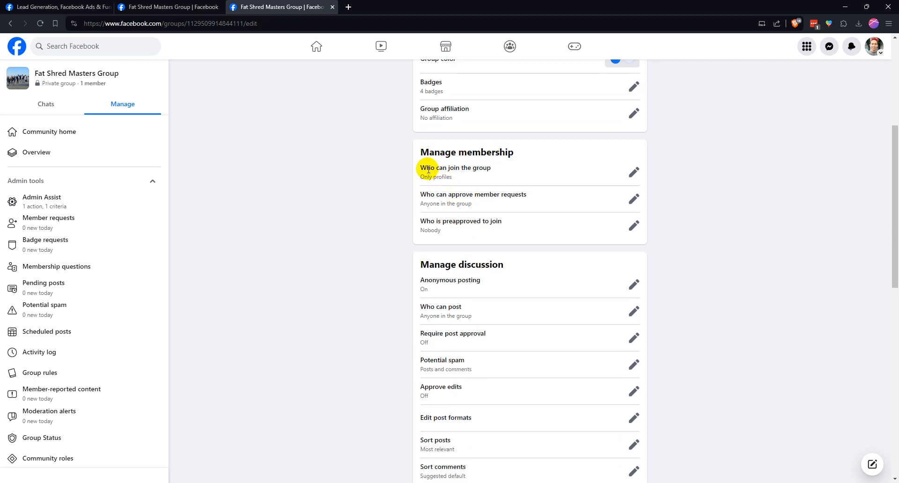
pyautogui.click(633, 173)
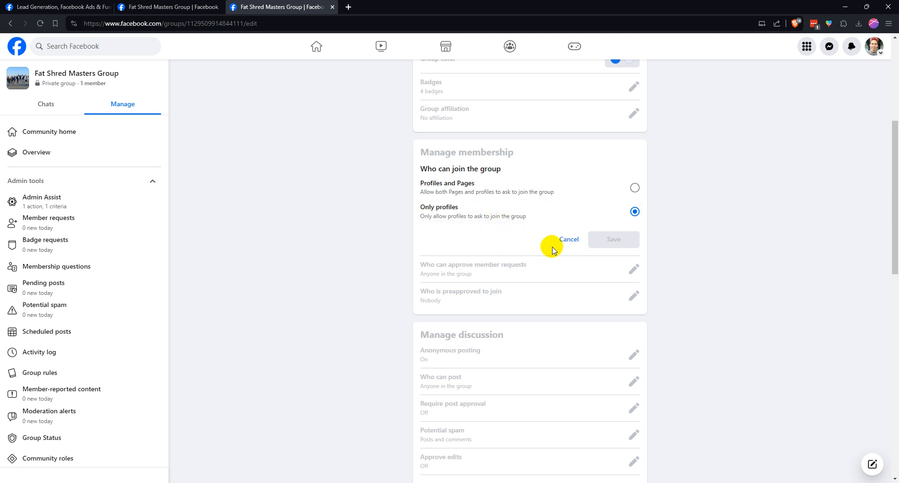
pyautogui.click(561, 238)
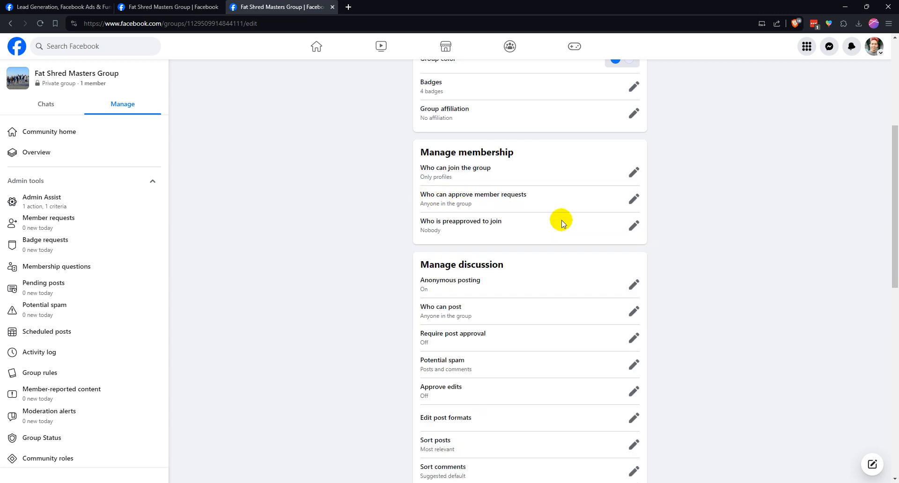
# Set who can approve member requests to Only admins and moderators, and save it
pyautogui.click(634, 200)
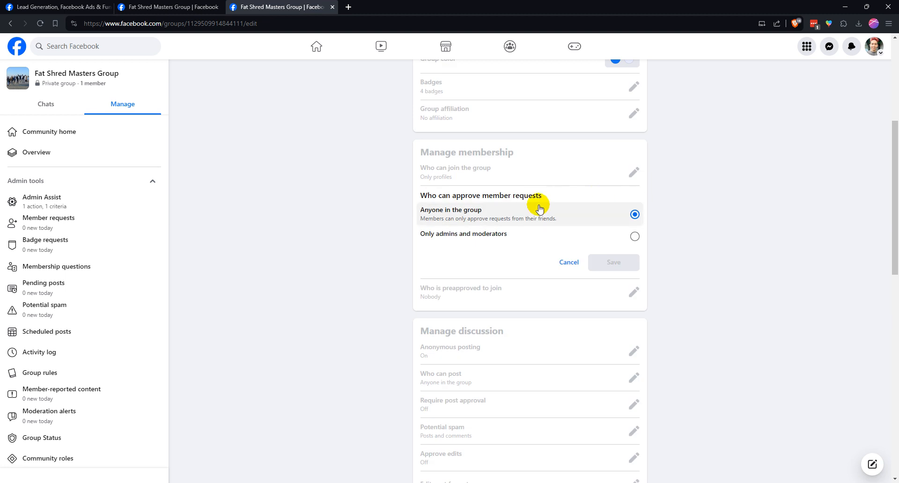
pyautogui.click(541, 237)
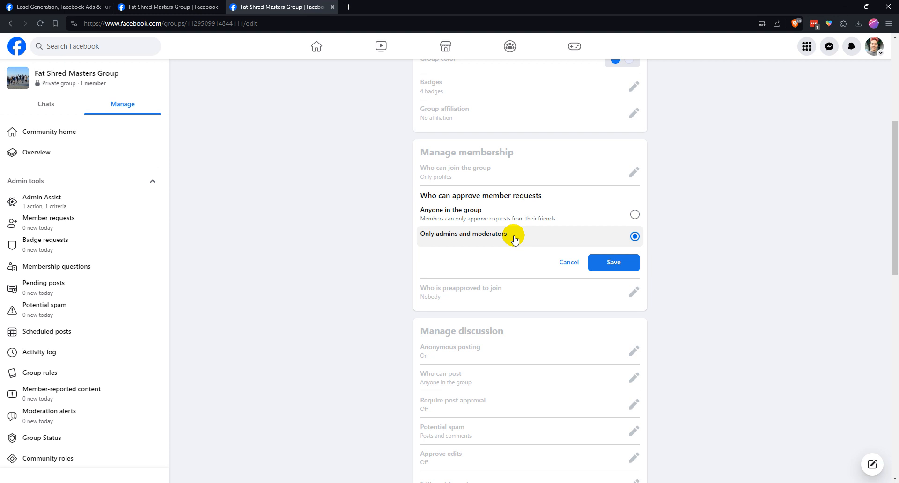
pyautogui.click(506, 217)
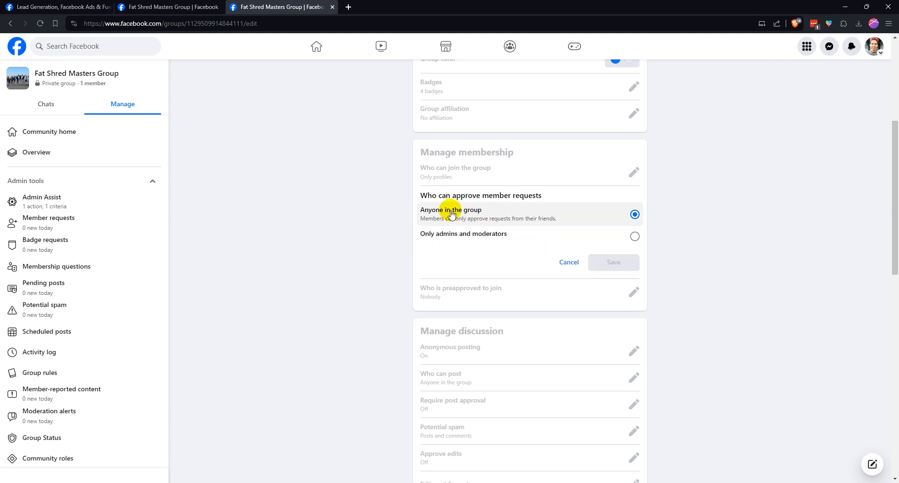
pyautogui.click(478, 239)
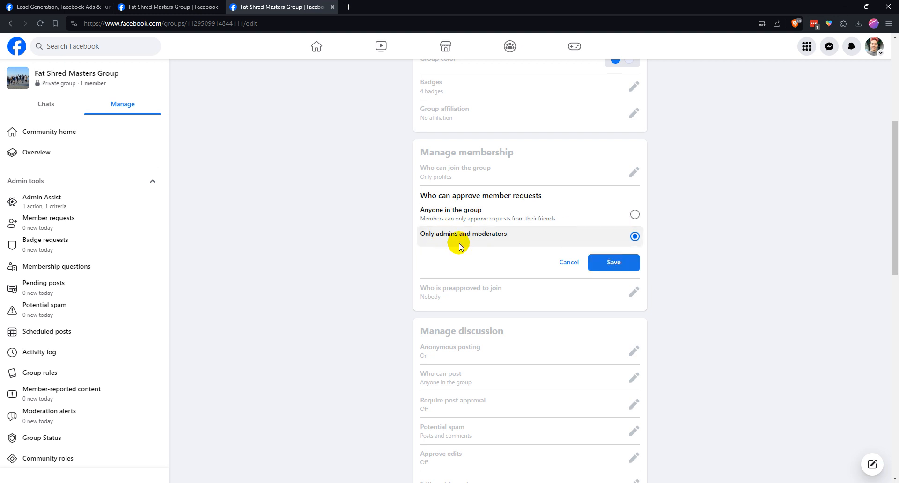
pyautogui.click(605, 264)
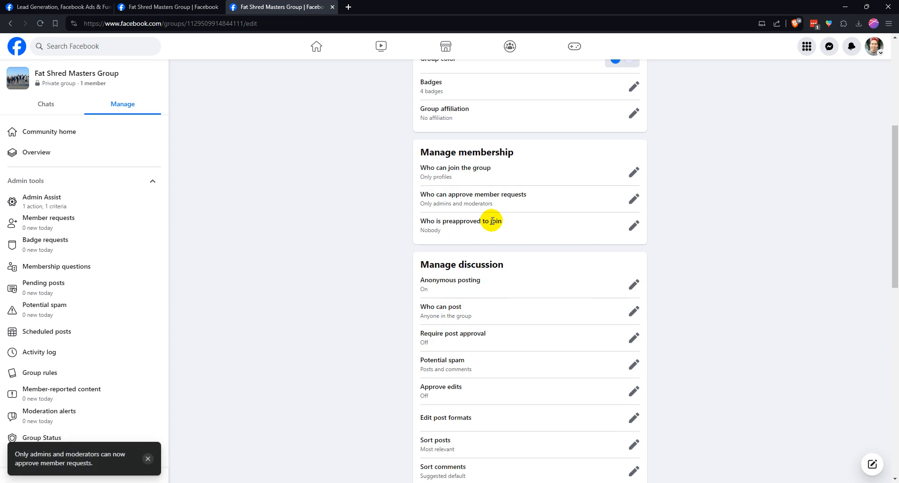
# Examine the membership preapproval options for people joining the group, then close them
pyautogui.scroll(-1, 432, 219)
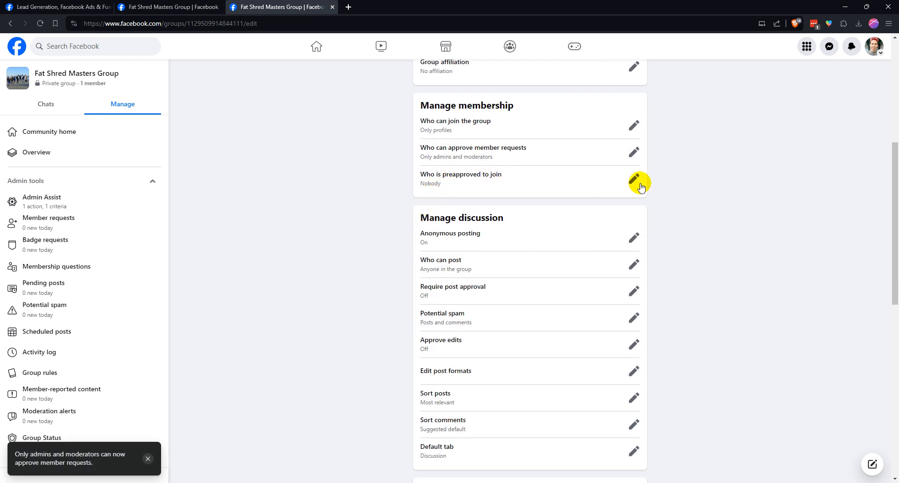
pyautogui.click(634, 182)
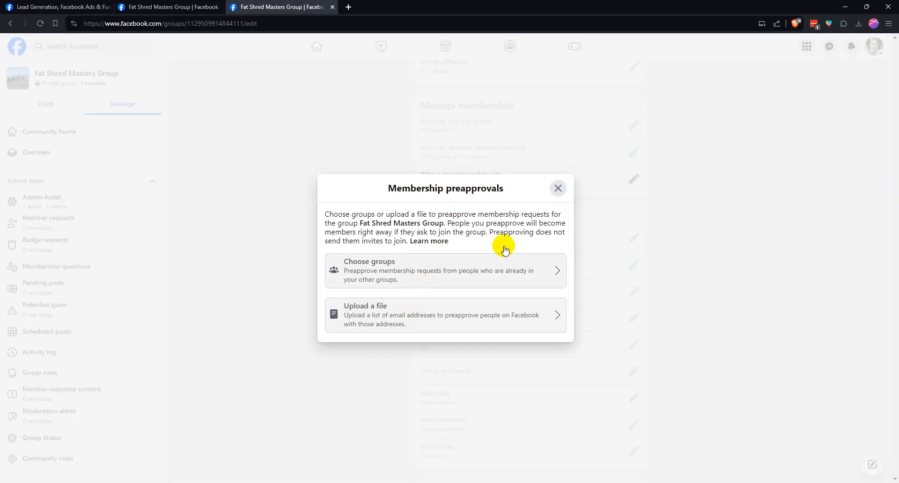
pyautogui.click(558, 190)
# Turn off anonymous posting in the group's discussion settings and save the change
pyautogui.scroll(-2, 623, 205)
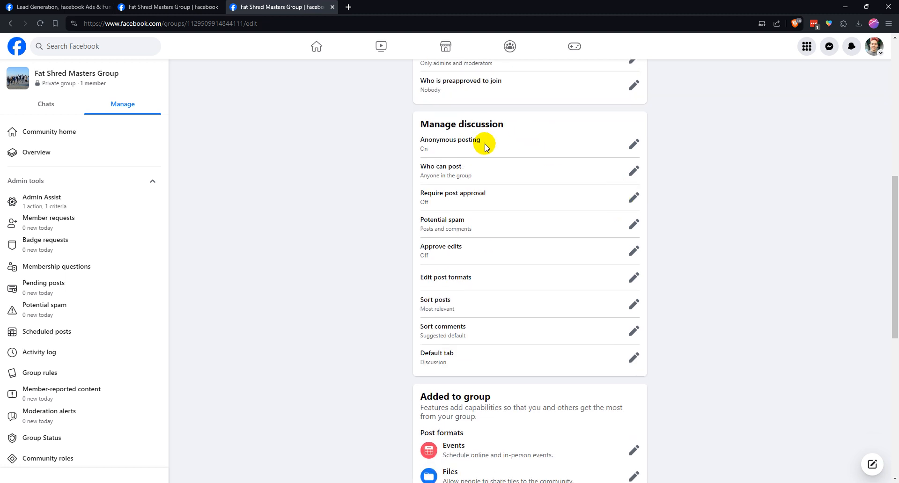
pyautogui.click(634, 144)
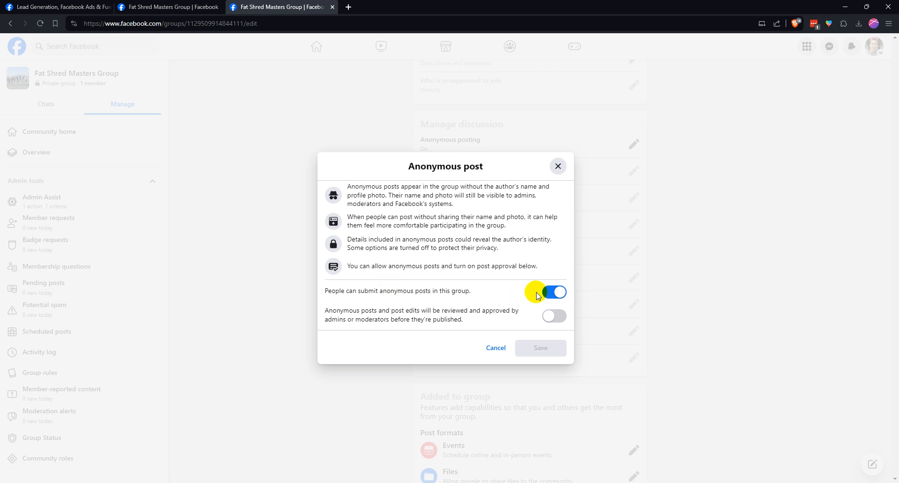
pyautogui.click(546, 293)
pyautogui.click(535, 335)
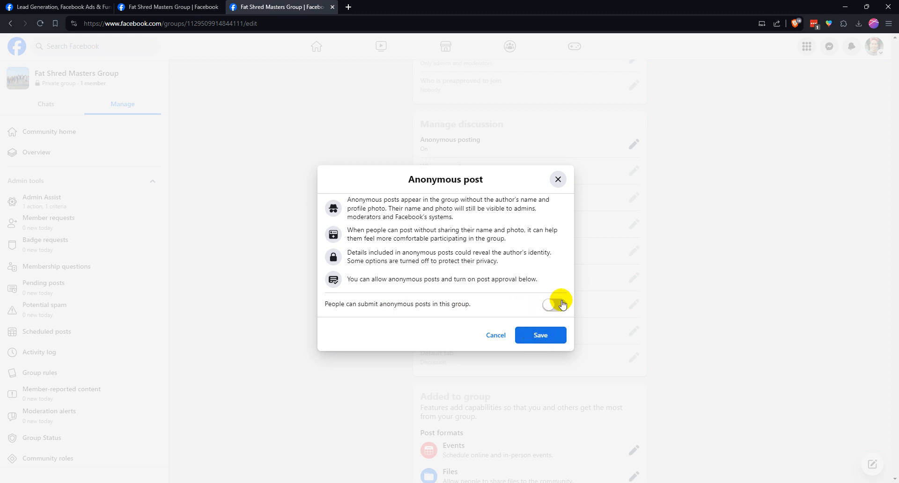
pyautogui.click(553, 335)
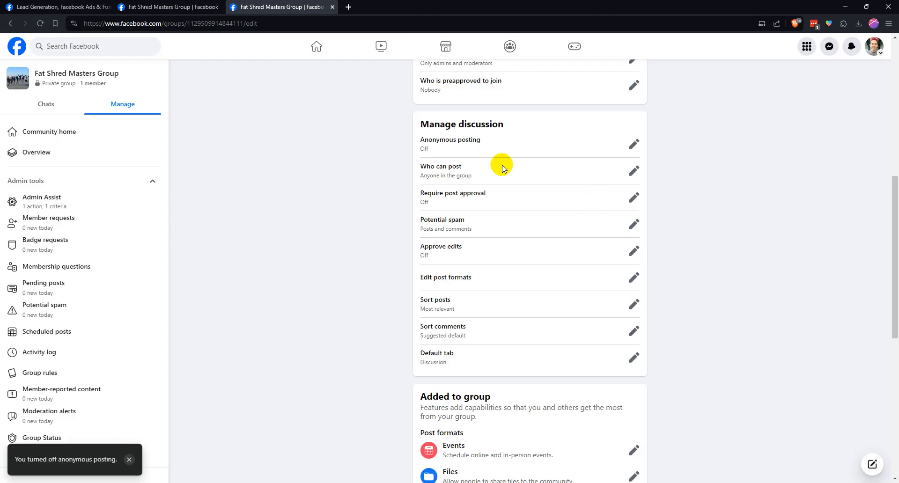
# Examine the Who can post setting and compare the Require post approval options On and Off, cancelling both without saving
pyautogui.click(633, 170)
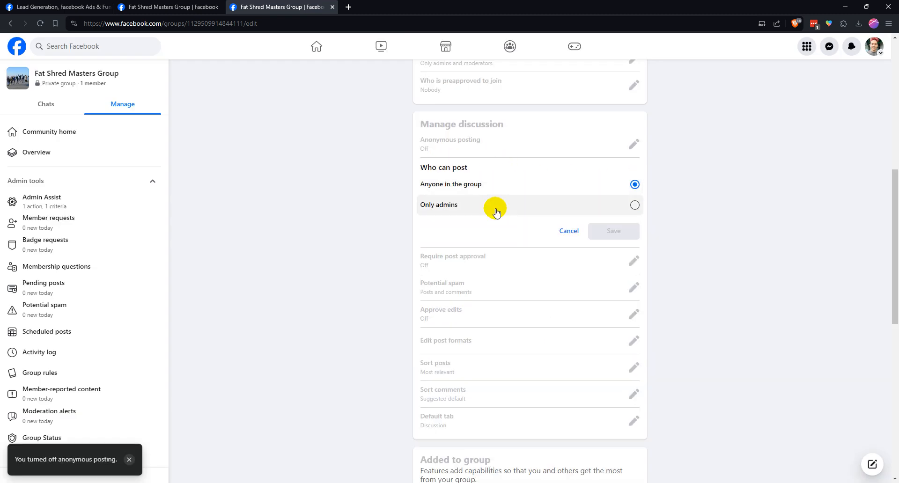
pyautogui.click(563, 232)
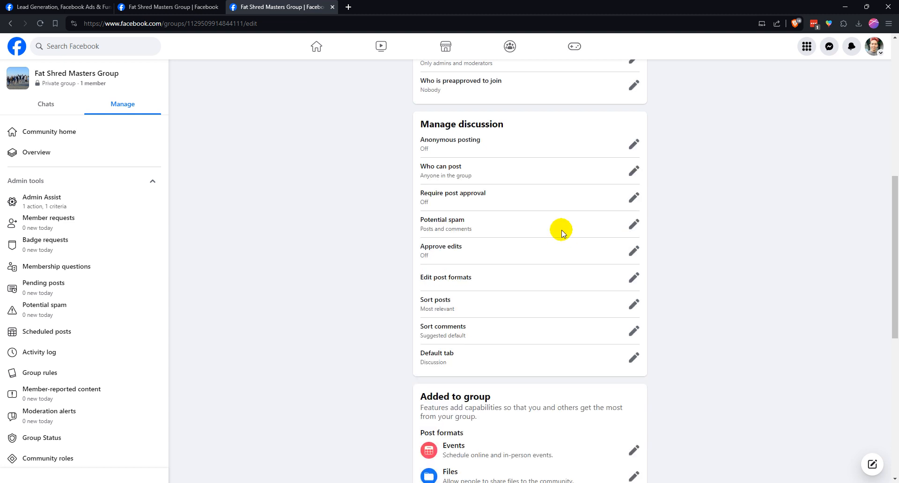
pyautogui.click(632, 198)
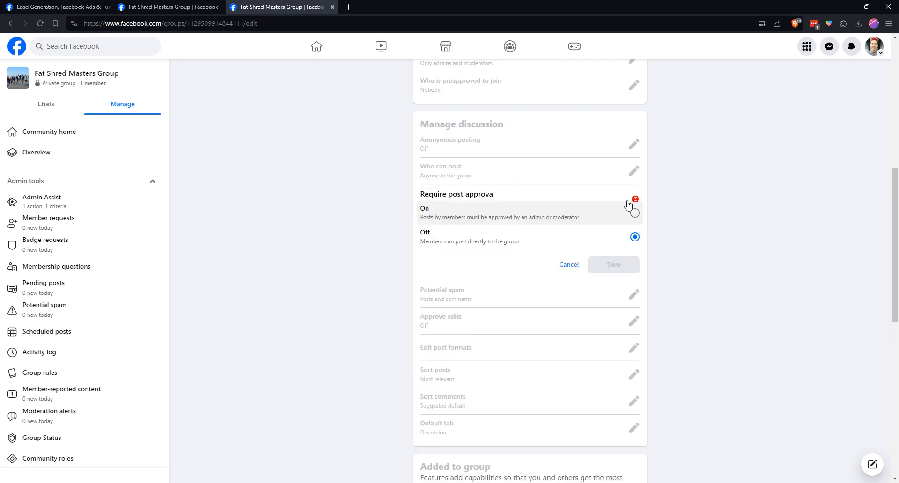
pyautogui.click(514, 218)
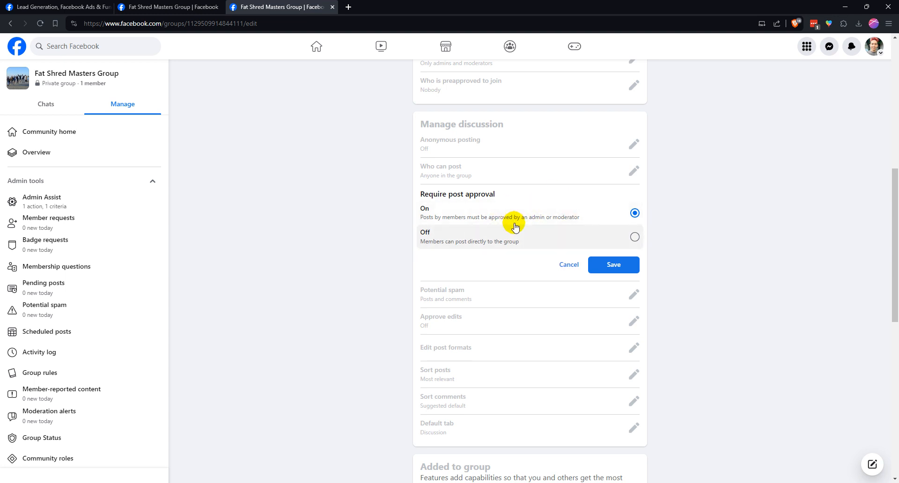
pyautogui.click(578, 233)
pyautogui.click(585, 216)
pyautogui.click(583, 237)
pyautogui.click(582, 213)
pyautogui.click(580, 232)
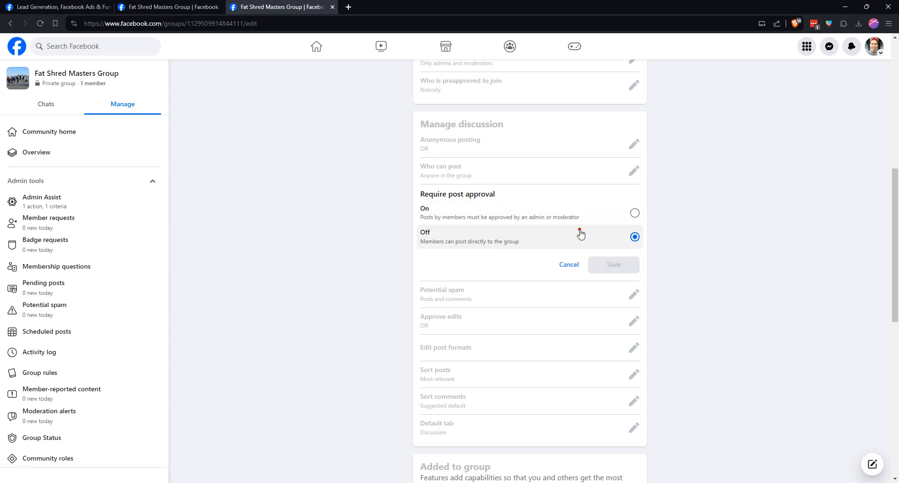
pyautogui.click(568, 264)
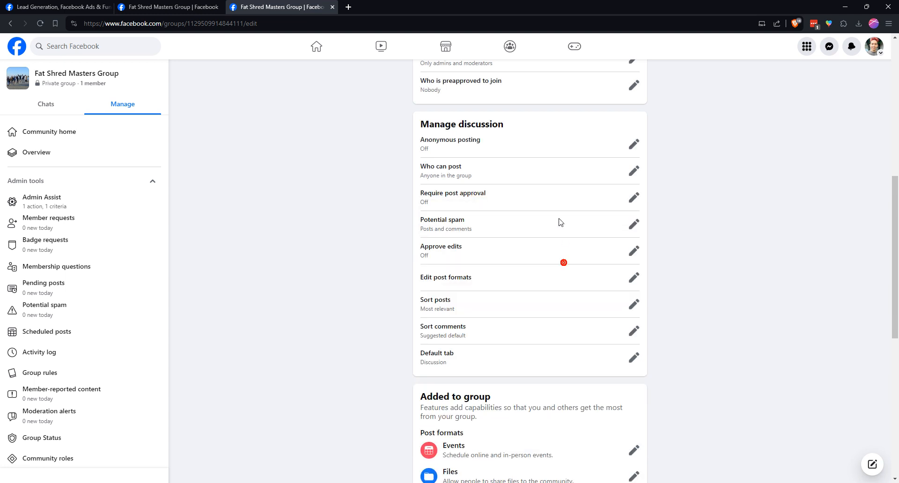
# Examine the Potential spam settings for posts and comments and the Approve edits options, cancelling both without changes
pyautogui.click(633, 225)
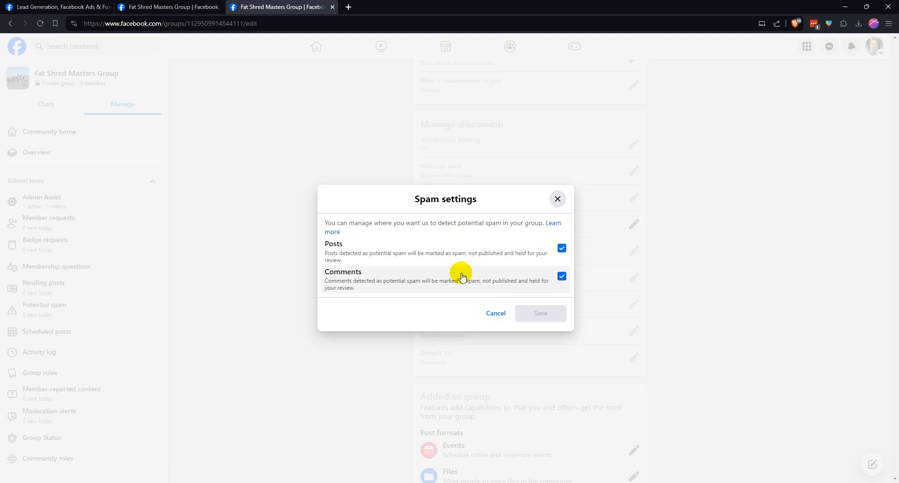
pyautogui.click(487, 310)
pyautogui.scroll(-1, 557, 231)
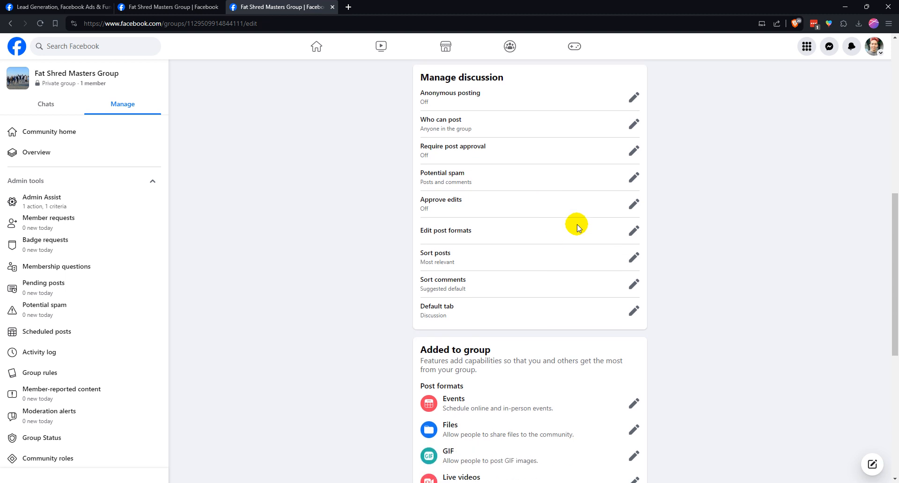
pyautogui.click(631, 205)
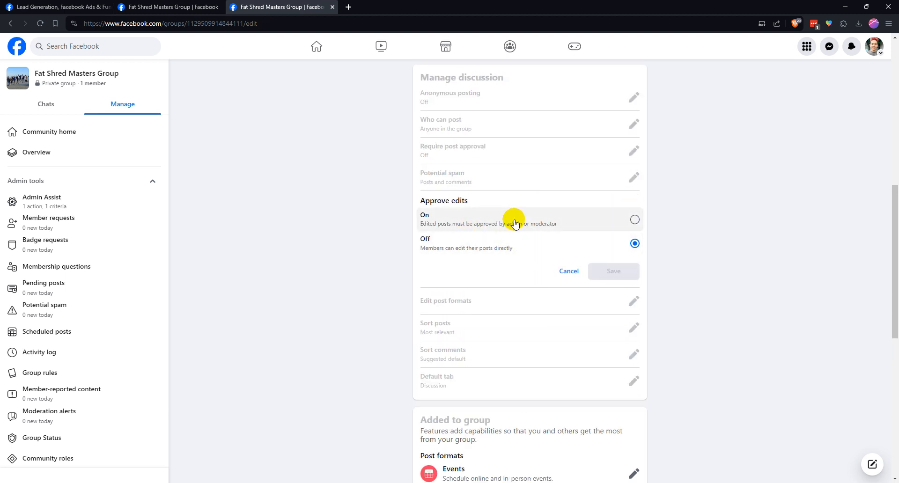
pyautogui.click(565, 277)
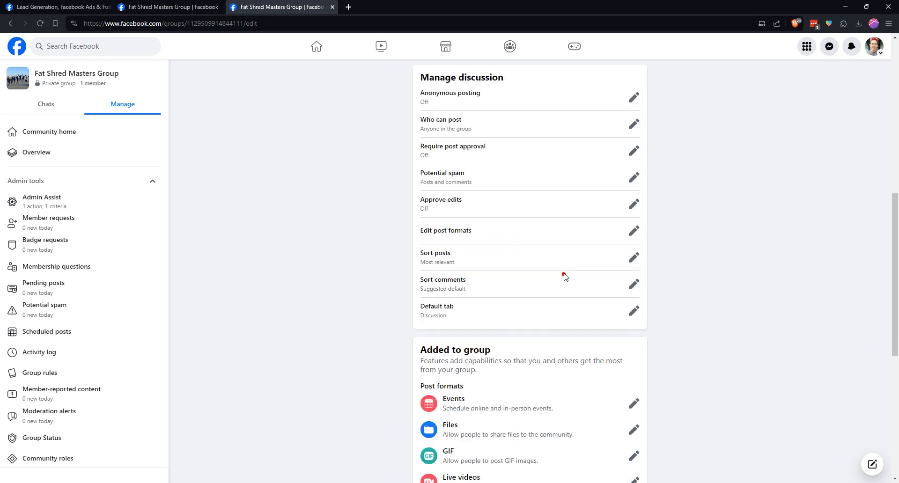
# Turn off the Live, Create event and Tag event formats in the group's post format settings
pyautogui.click(633, 231)
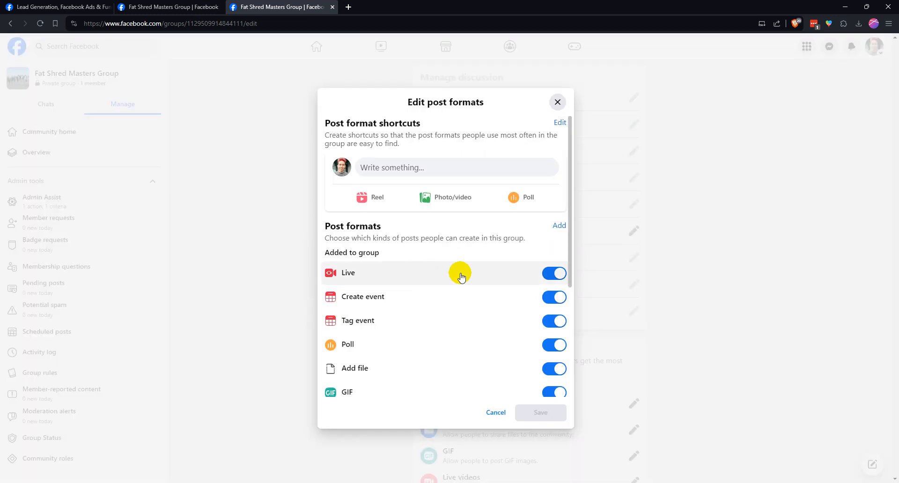
pyautogui.scroll(-1, 488, 294)
pyautogui.scroll(-3, 488, 294)
pyautogui.scroll(2, 488, 294)
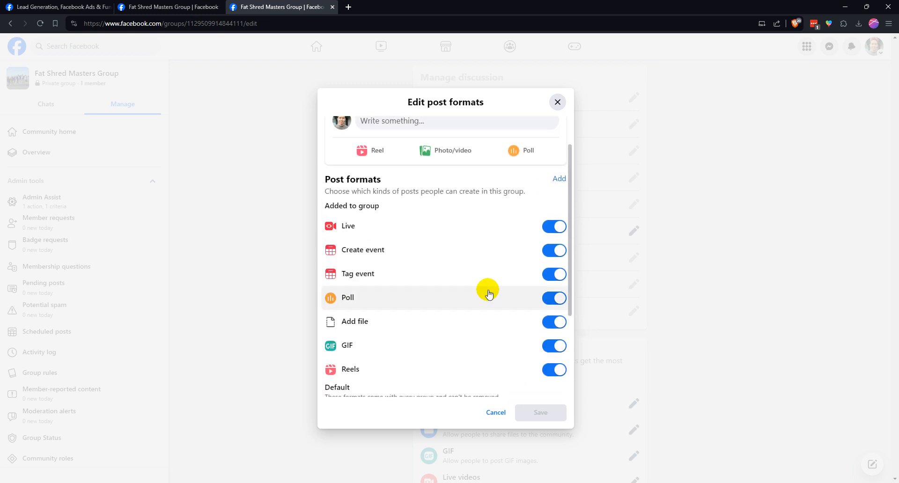
pyautogui.scroll(-3, 489, 293)
pyautogui.scroll(3, 487, 291)
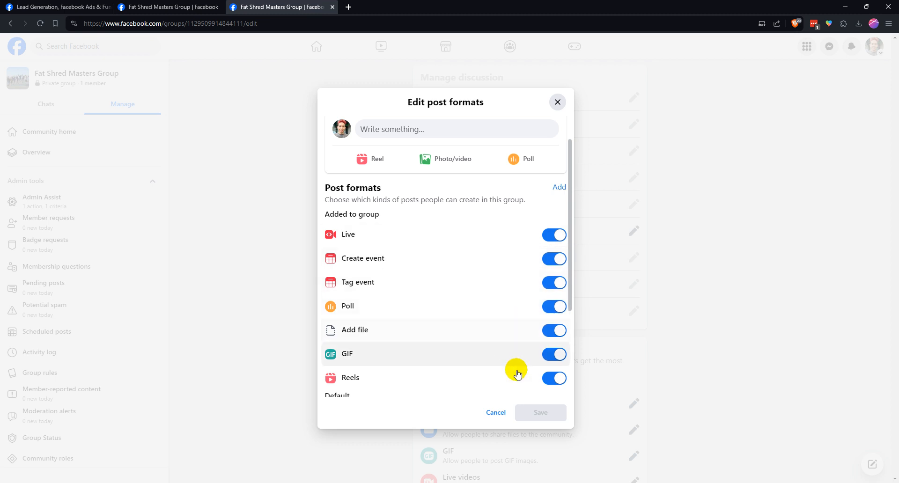
pyautogui.click(555, 240)
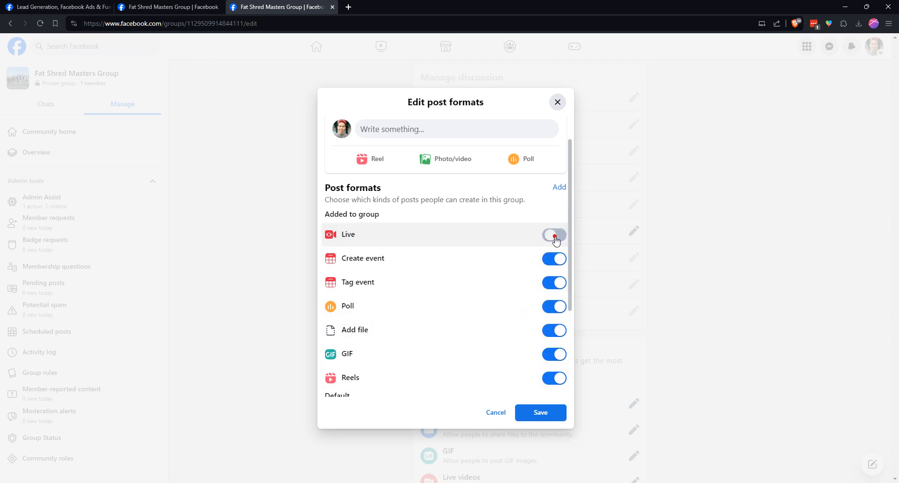
pyautogui.click(547, 259)
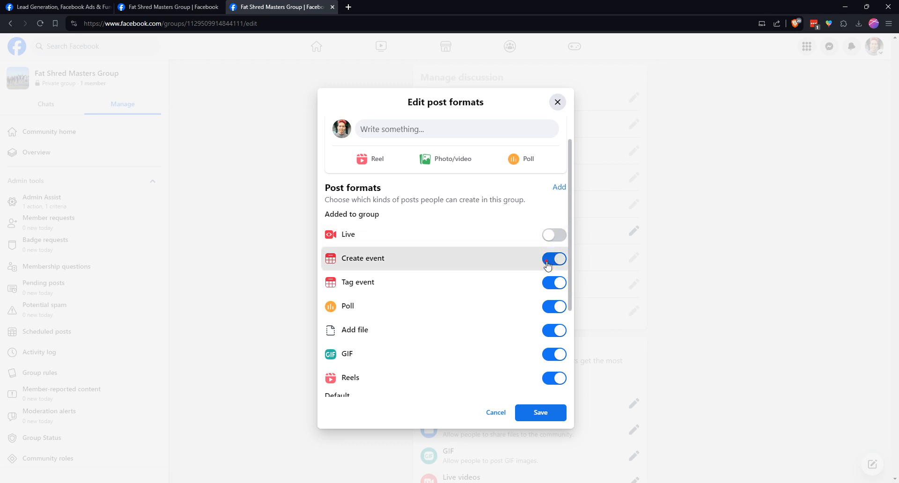
pyautogui.click(552, 283)
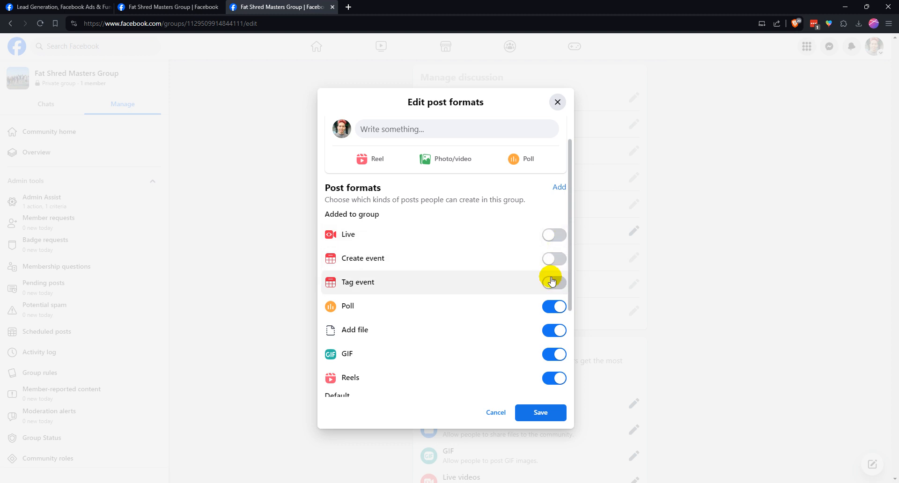
# Review the remaining post formats, leave Poll, Add file, GIF and Reels on, and save the post format settings
pyautogui.scroll(-1, 548, 274)
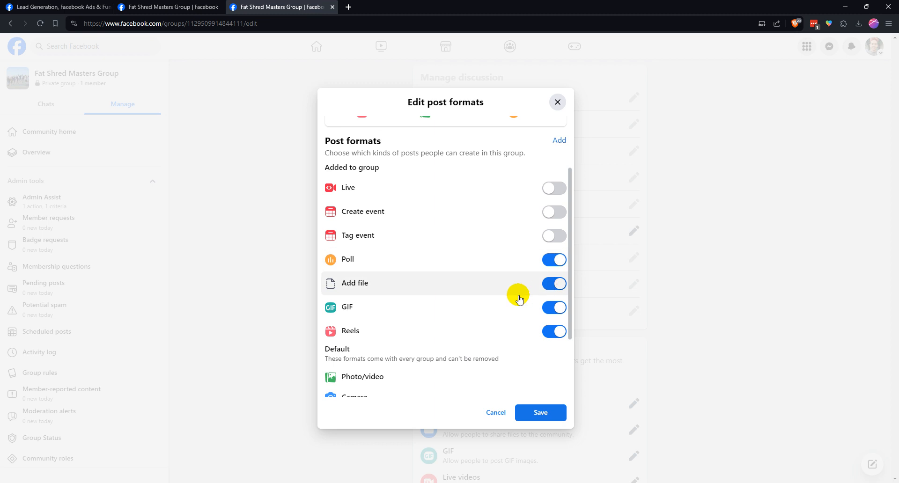
pyautogui.scroll(2, 495, 334)
pyautogui.scroll(-1, 494, 334)
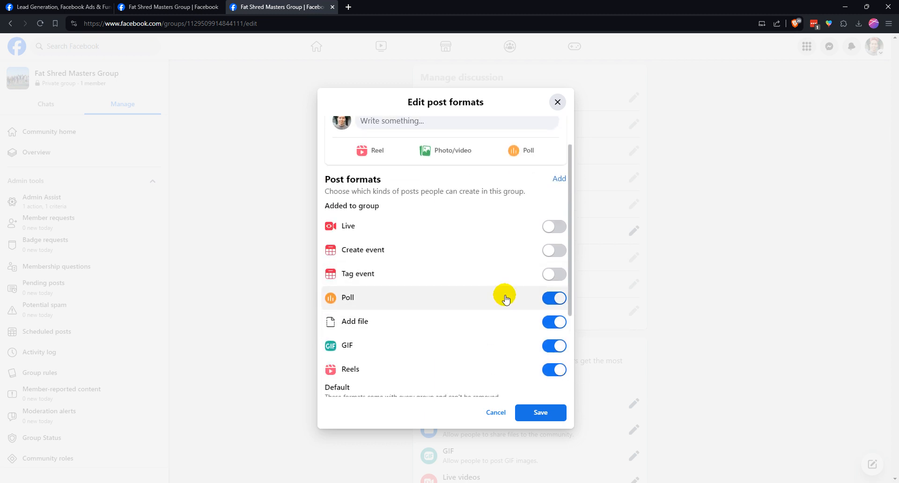
pyautogui.scroll(-3, 505, 299)
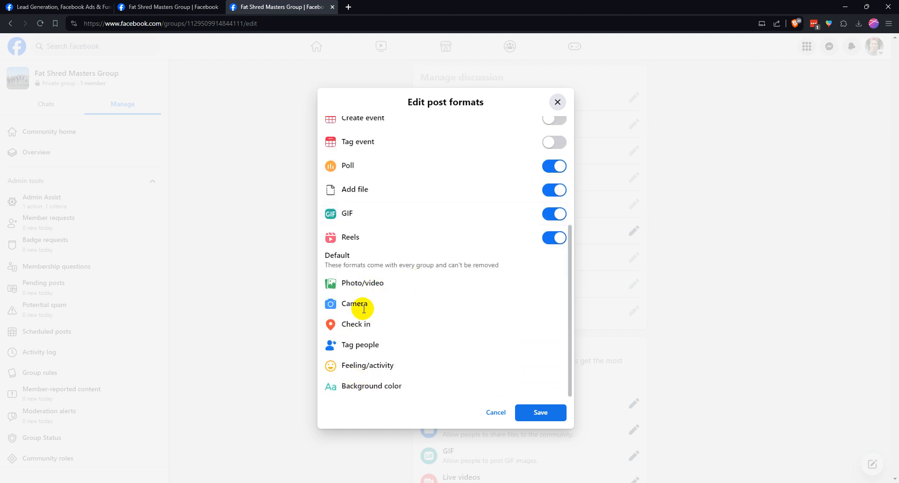
pyautogui.scroll(3, 435, 286)
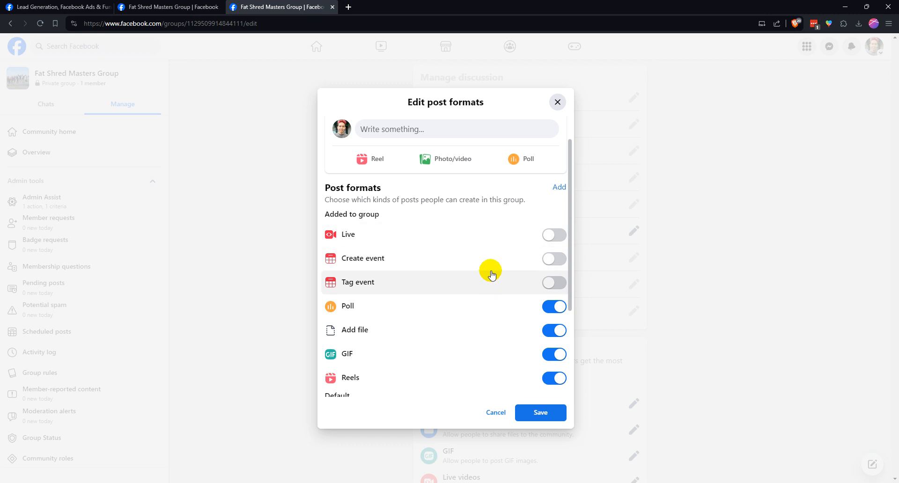
pyautogui.scroll(-2, 496, 267)
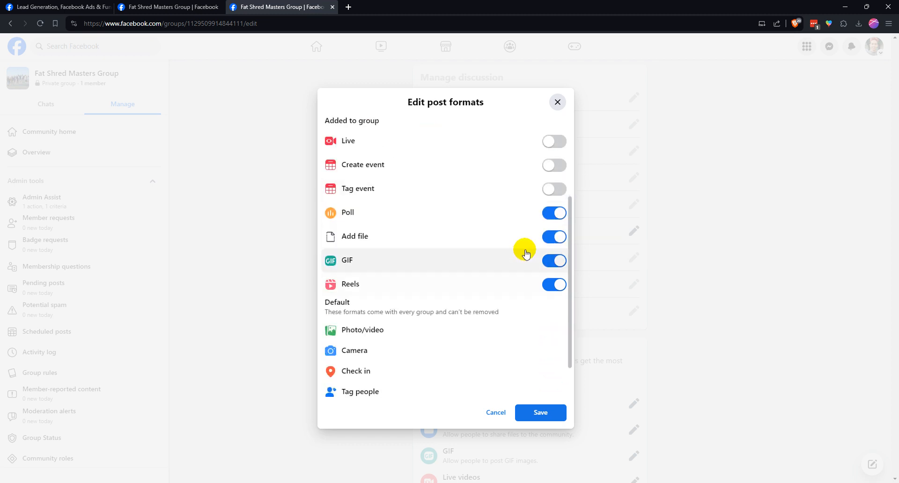
pyautogui.click(554, 213)
pyautogui.scroll(2, 517, 253)
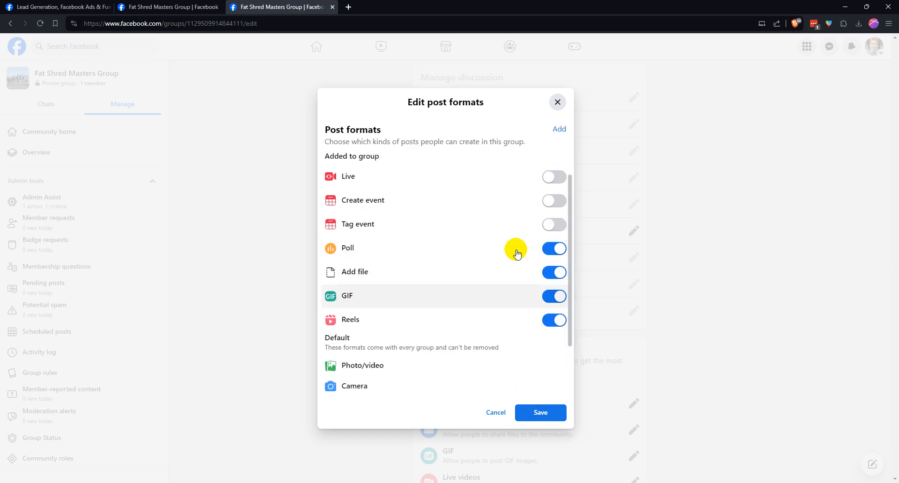
pyautogui.click(541, 413)
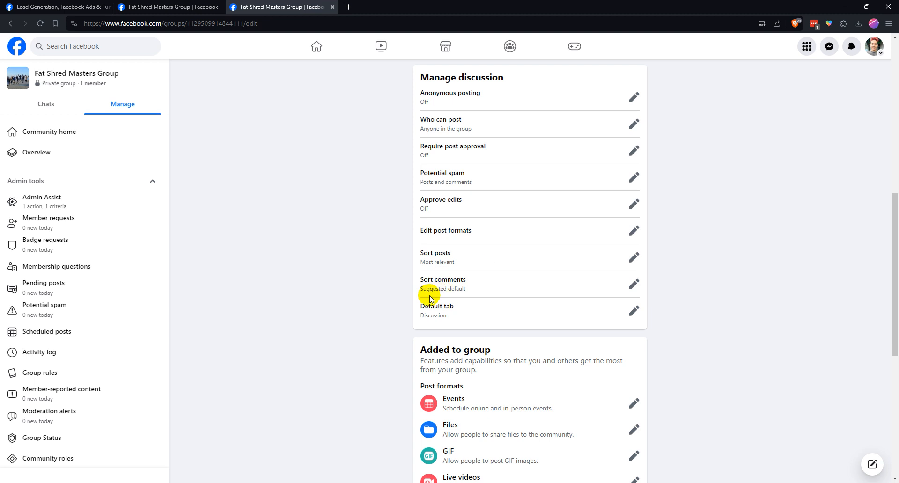
# Examine the Default tab setting and cancel it without saving
pyautogui.click(633, 310)
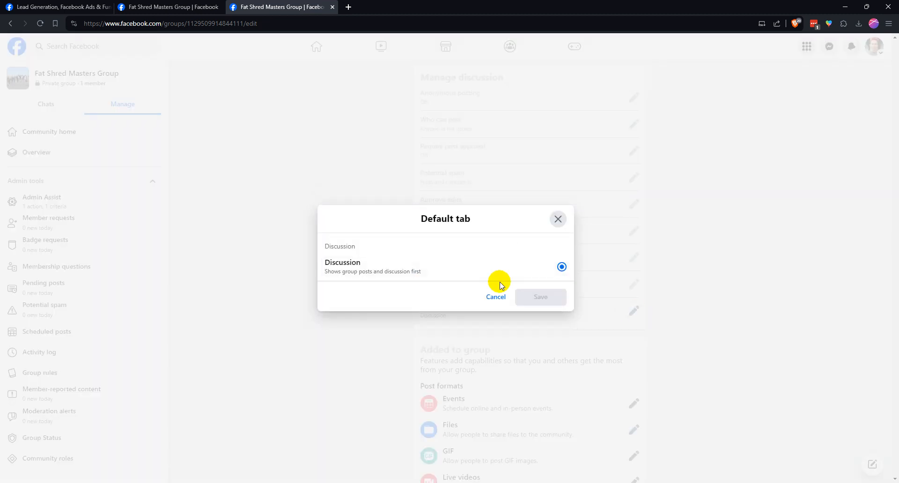
pyautogui.click(492, 297)
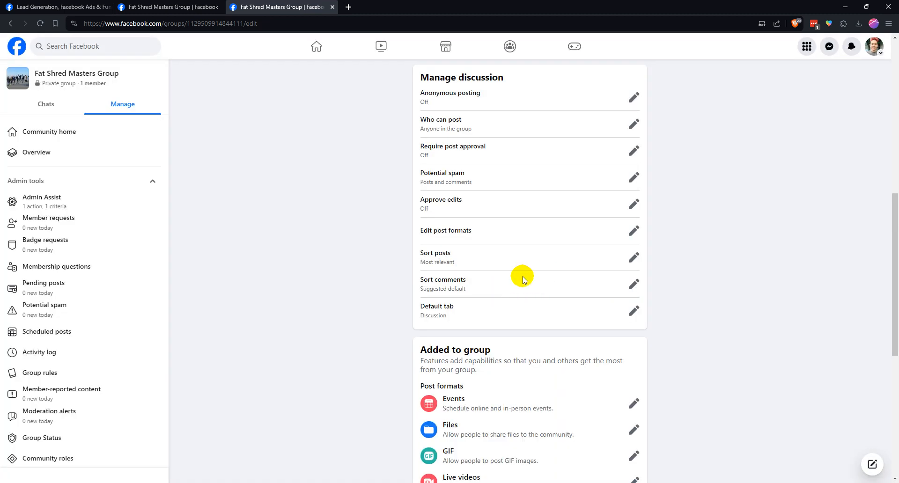
# Turn off displaying Events as a button at the top of the community and remove Events from the group
pyautogui.scroll(-3, 524, 271)
pyautogui.scroll(-2, 512, 248)
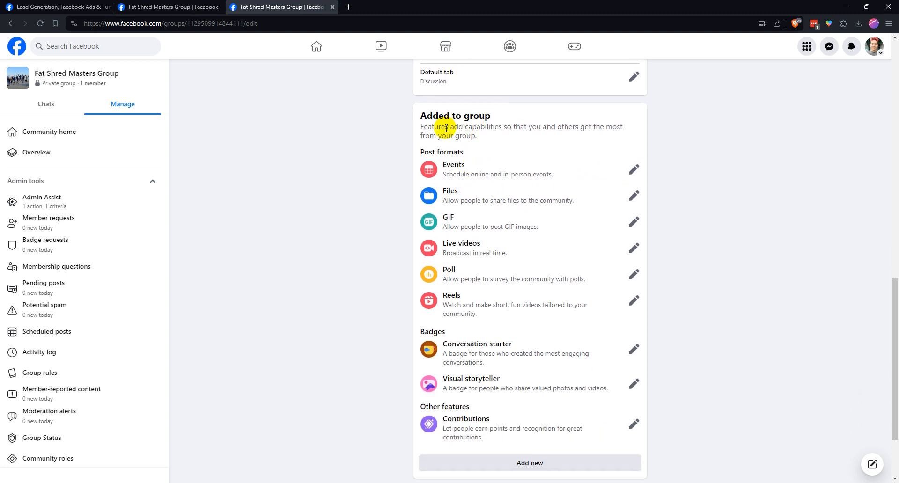
pyautogui.scroll(-1, 601, 175)
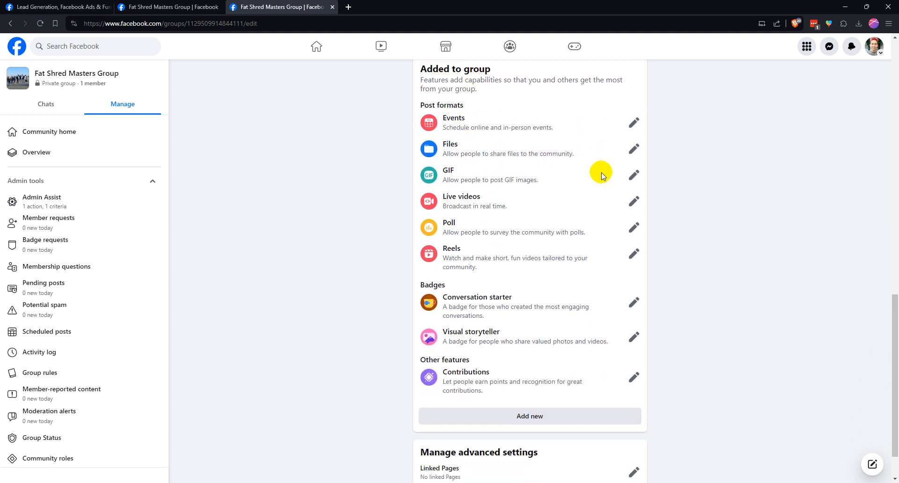
pyautogui.click(635, 124)
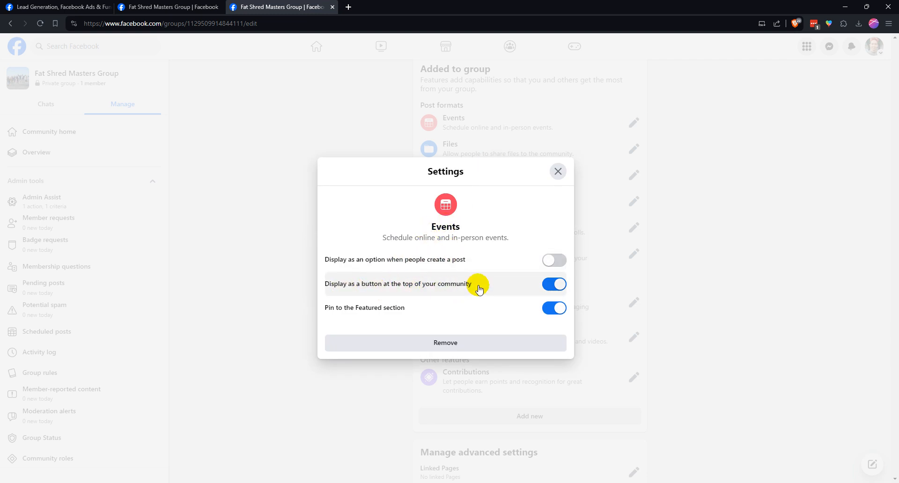
pyautogui.click(549, 289)
pyautogui.click(548, 307)
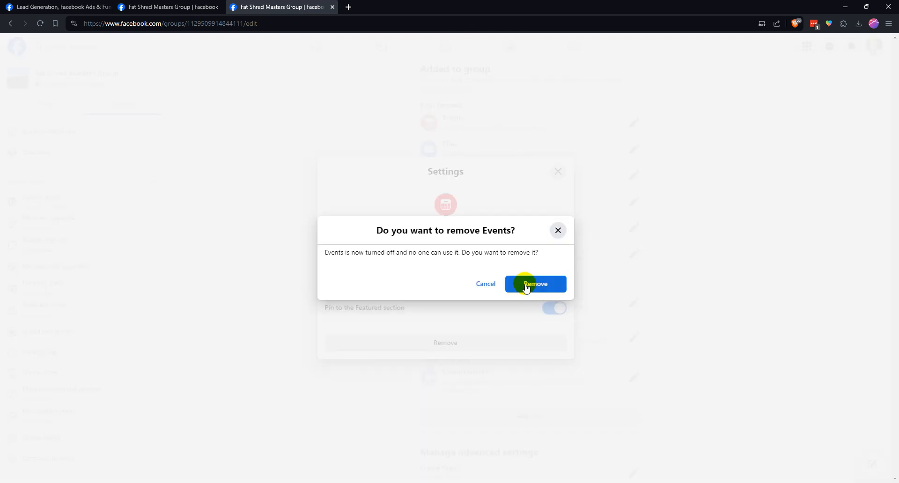
pyautogui.click(525, 286)
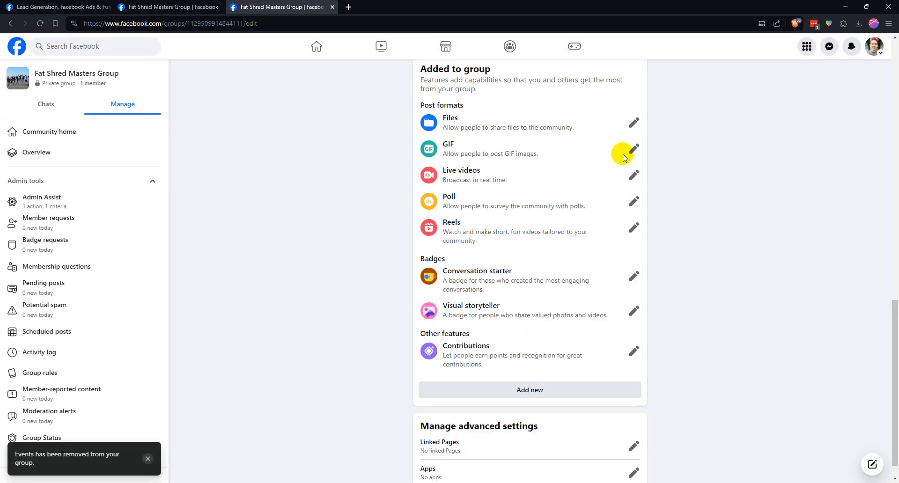
# Examine the Files and GIF feature settings under Added to group and close both without changes
pyautogui.click(633, 124)
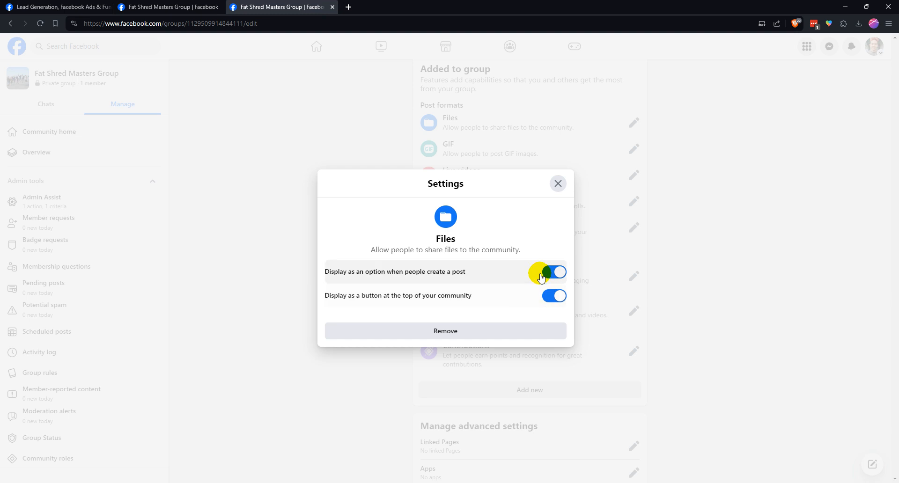
pyautogui.click(558, 183)
pyautogui.click(634, 149)
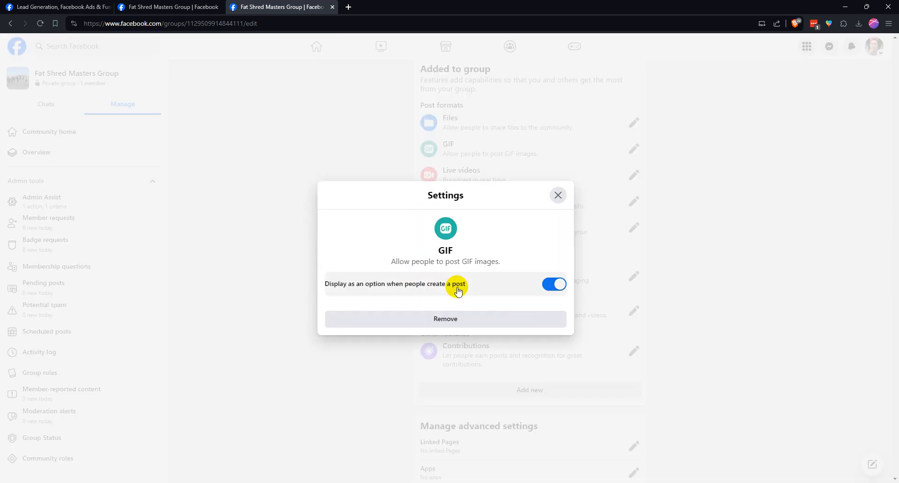
pyautogui.click(556, 197)
# Remove the Live videos feature from the group's added post formats
pyautogui.click(633, 176)
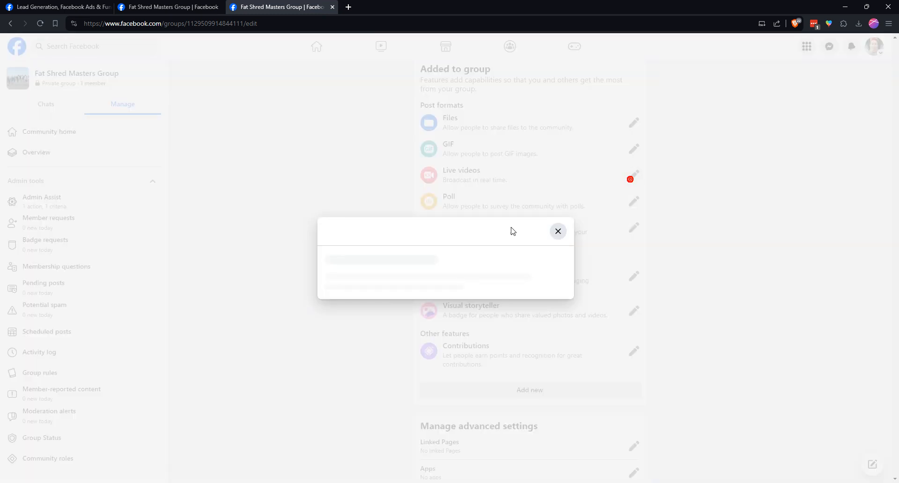
pyautogui.click(558, 196)
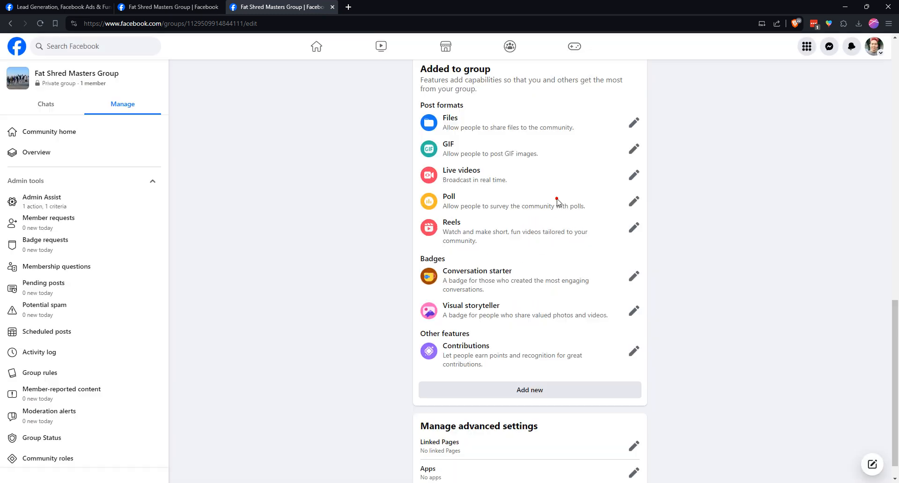
pyautogui.click(633, 175)
pyautogui.click(487, 315)
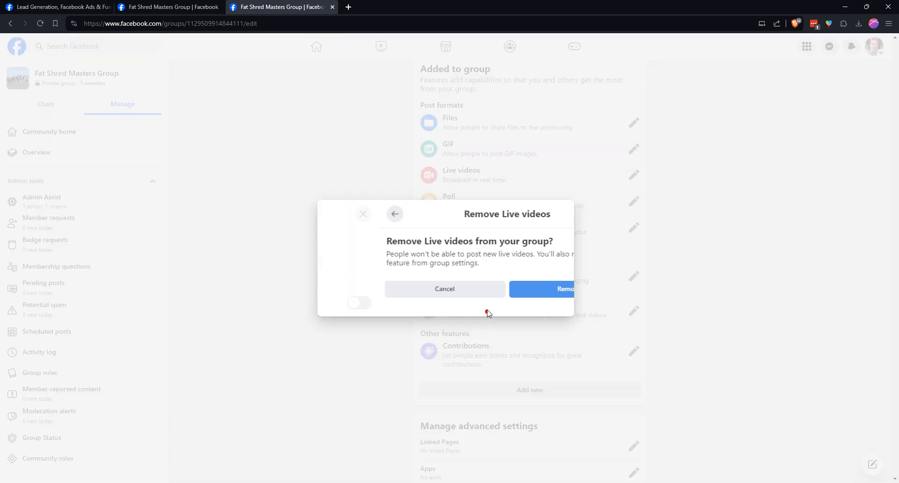
pyautogui.click(484, 294)
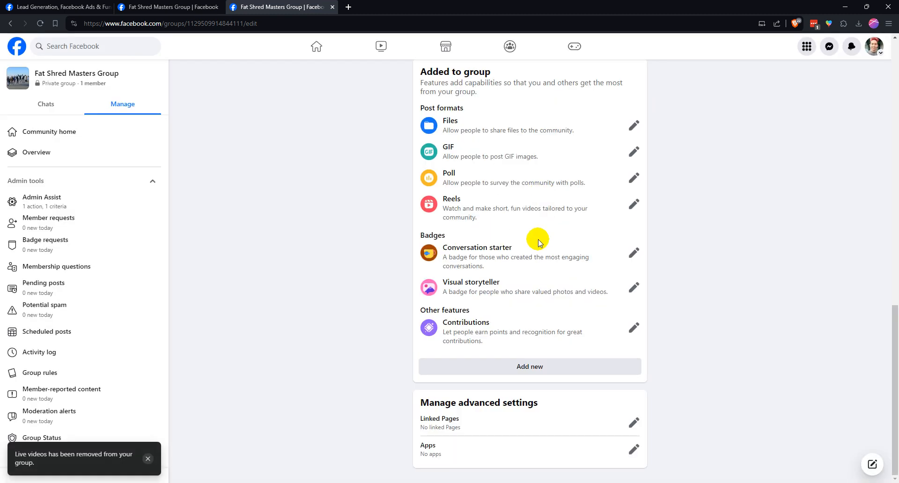
# Examine the Poll feature's settings and close them without changes
pyautogui.click(633, 177)
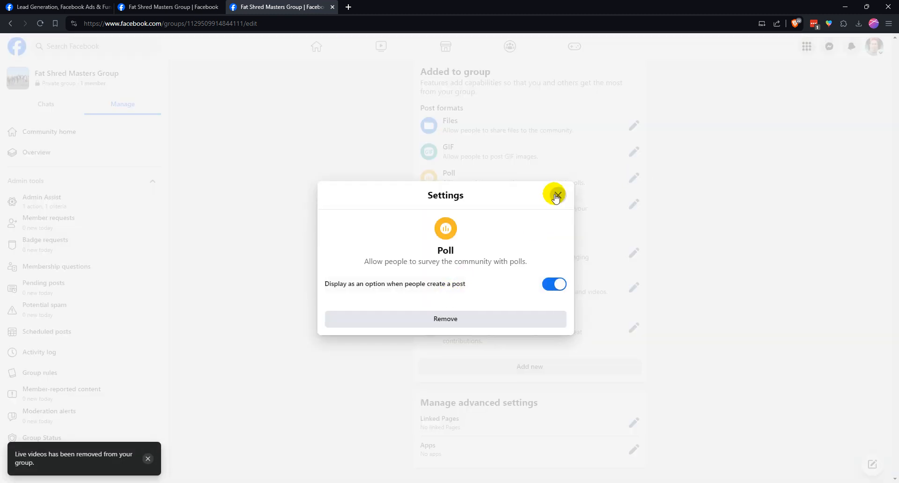
pyautogui.click(557, 196)
# Turn off letting people create reels in the group and remove the Reels feature
pyautogui.click(634, 204)
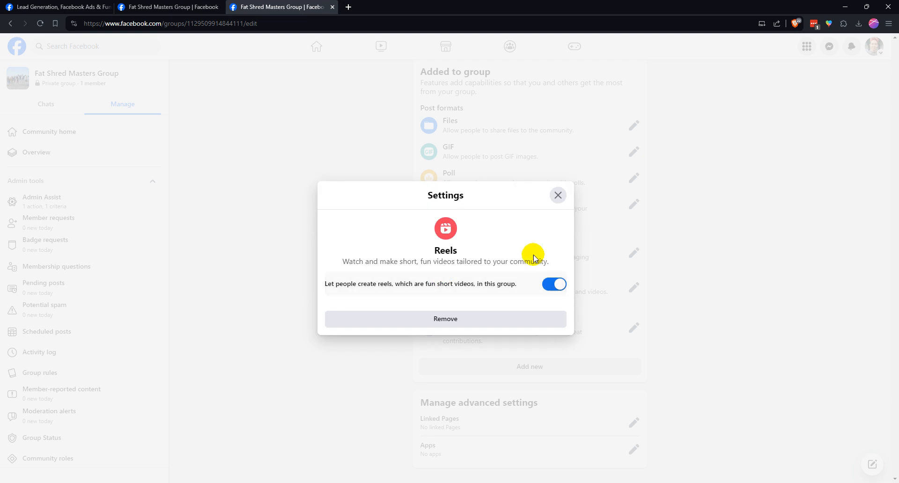
pyautogui.click(547, 286)
pyautogui.click(483, 326)
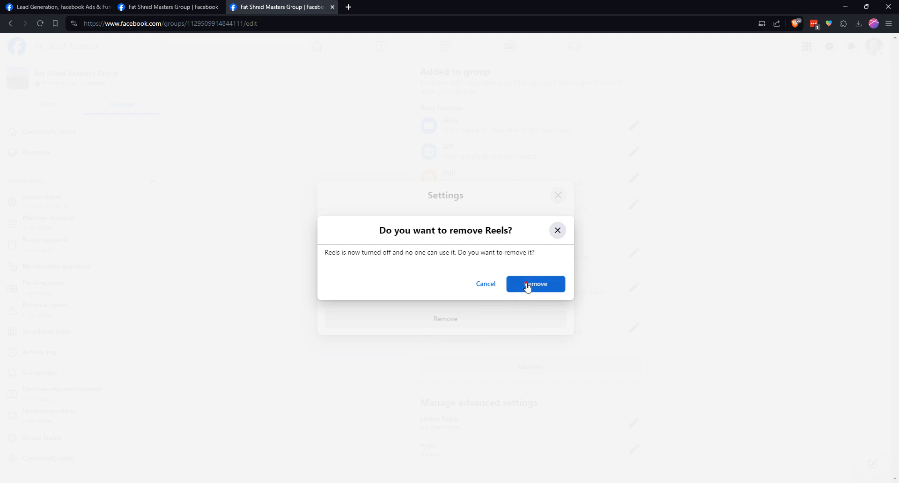
pyautogui.click(526, 284)
pyautogui.click(558, 195)
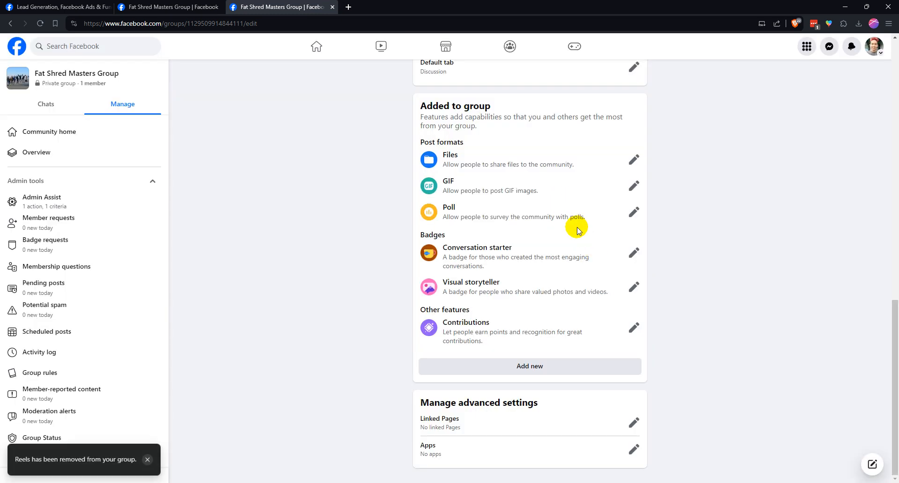
# Examine the Conversation starter and Visual storyteller badge settings and close both without changes
pyautogui.click(634, 253)
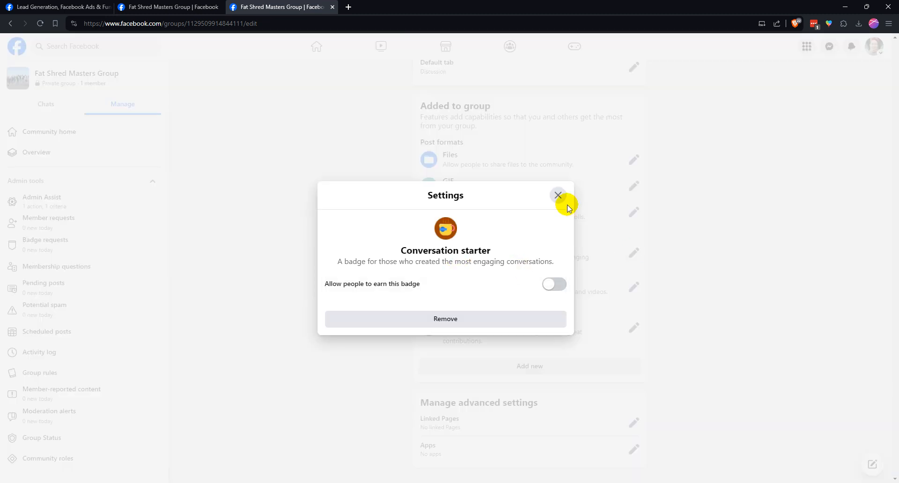
pyautogui.click(557, 196)
pyautogui.click(632, 285)
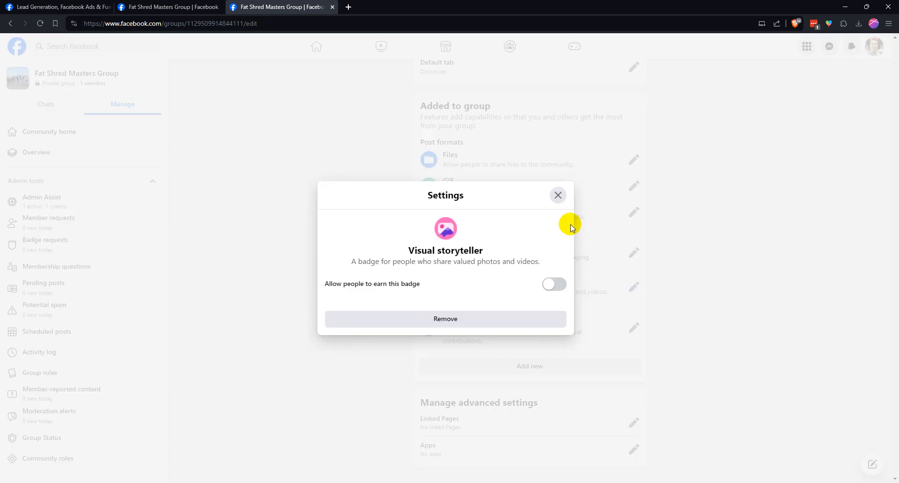
pyautogui.click(558, 195)
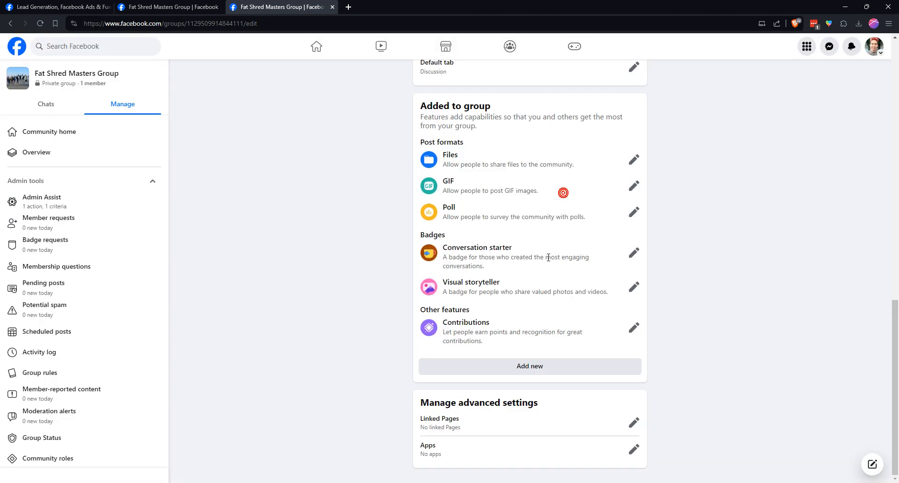
# Try allowing people to earn the Conversation starter badge, turn it back off, and keep the badge in the group
pyautogui.click(633, 262)
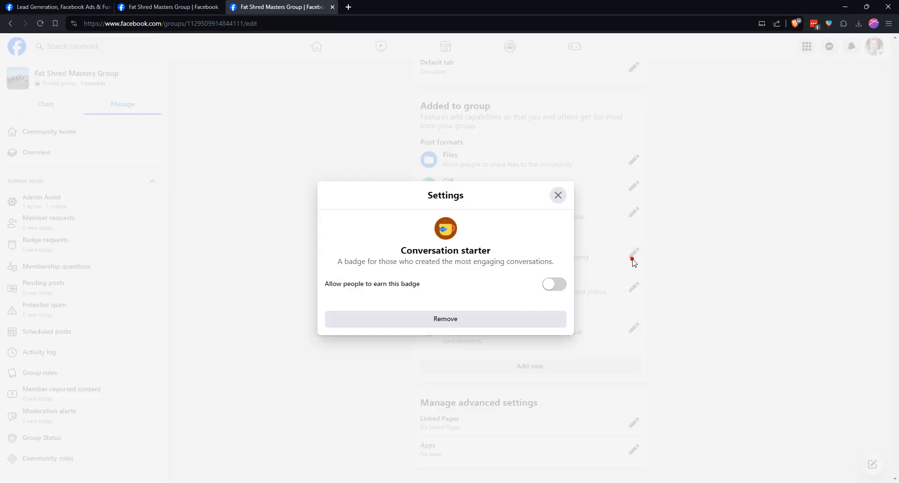
pyautogui.click(547, 284)
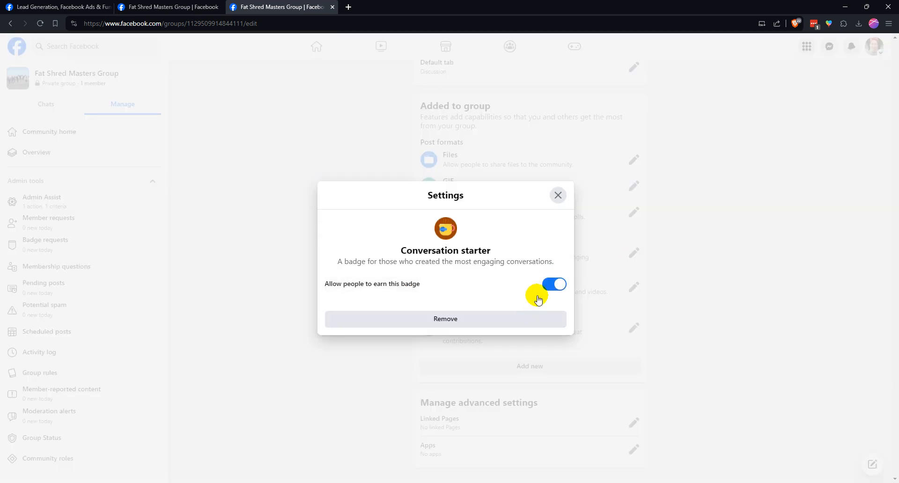
pyautogui.click(552, 283)
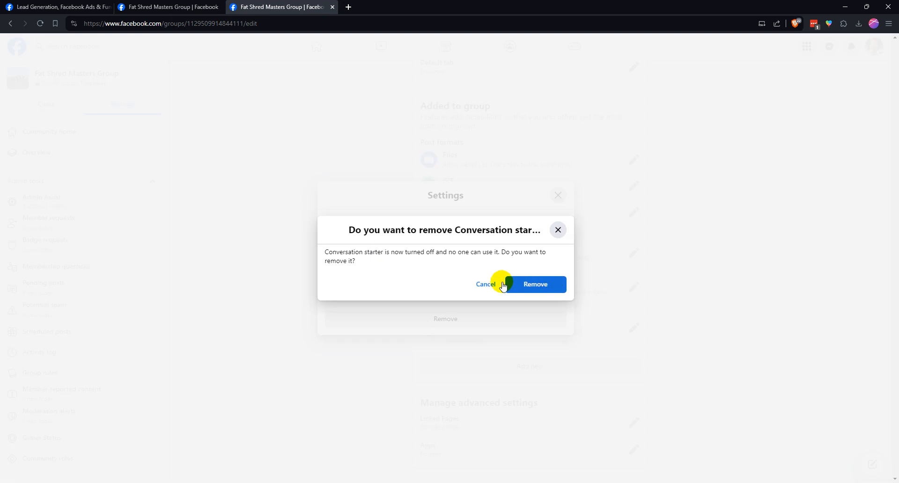
pyautogui.click(486, 284)
pyautogui.click(557, 194)
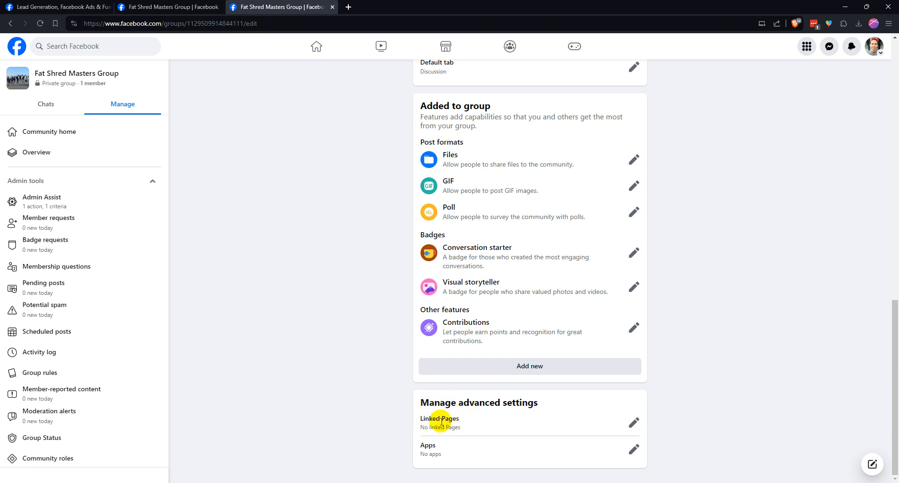
# Examine the Linked Pages option in the advanced settings and close it without linking a Page
pyautogui.click(634, 423)
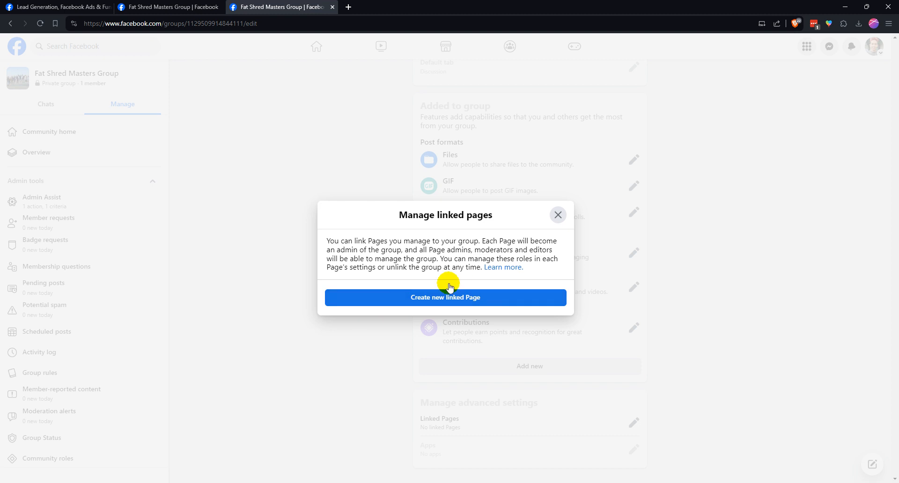
pyautogui.click(558, 215)
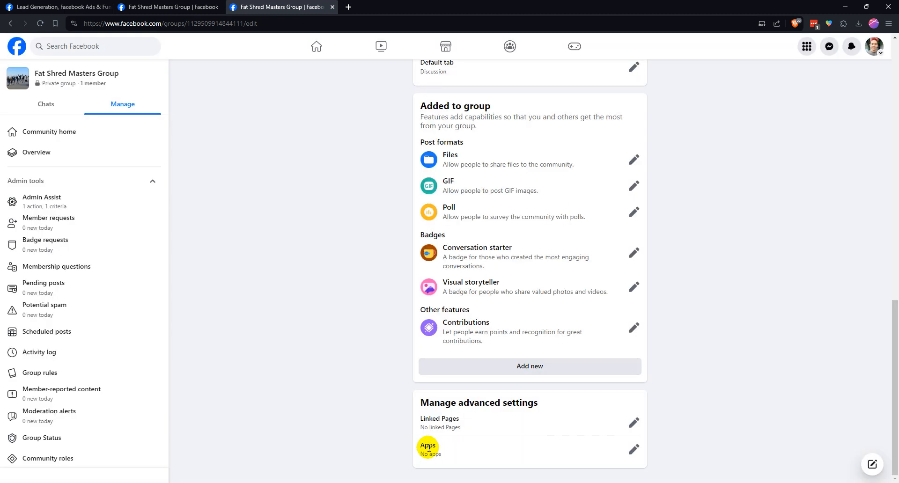
# Examine the post formats, feature sets, badges and other features offered on the group's Add features page
pyautogui.scroll(15, 451, 453)
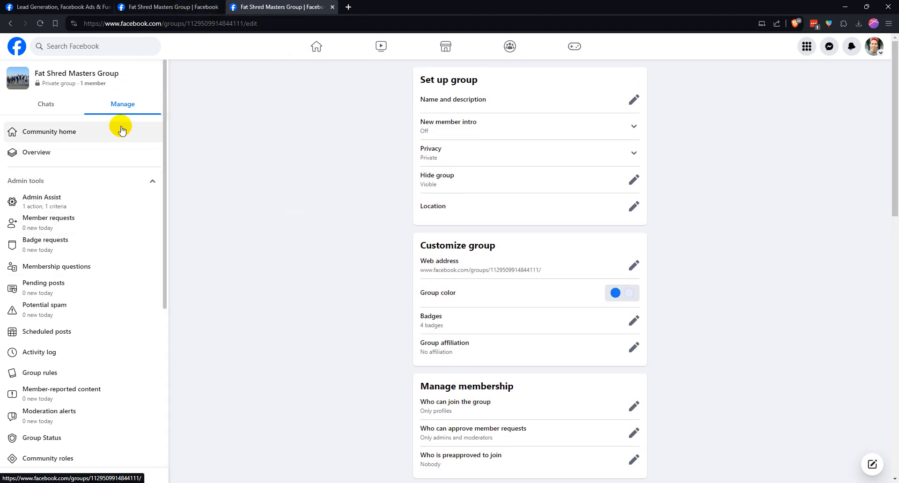
pyautogui.scroll(-5, 77, 275)
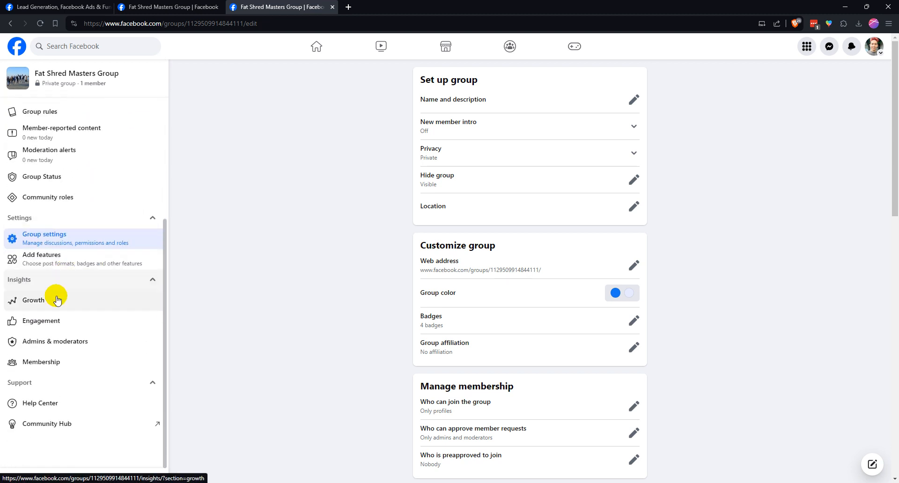
pyautogui.click(61, 264)
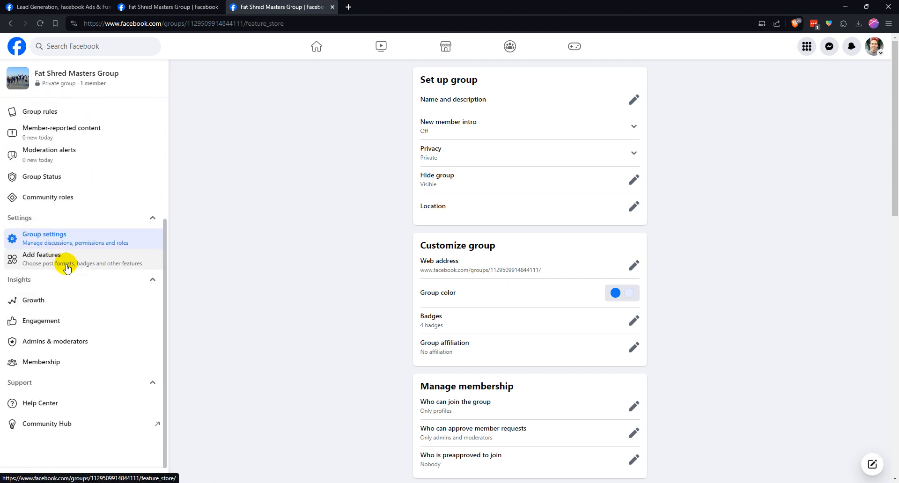
pyautogui.scroll(-3, 572, 281)
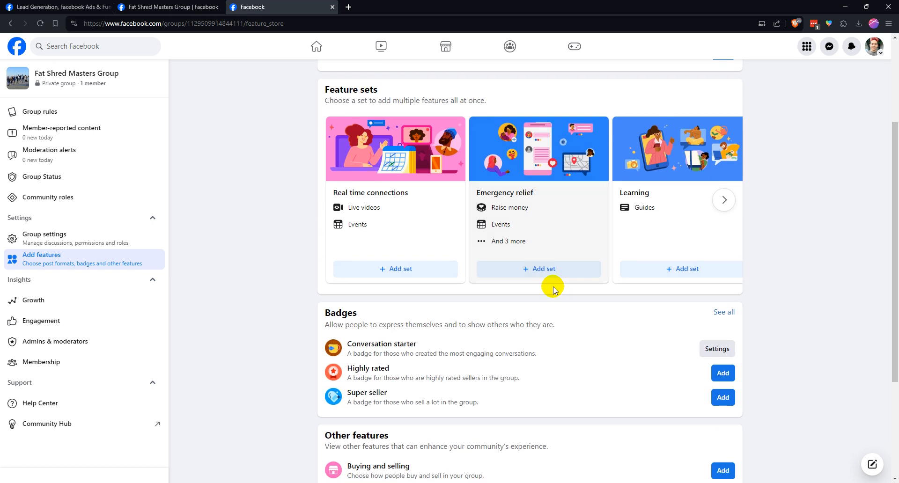
pyautogui.scroll(-3, 511, 280)
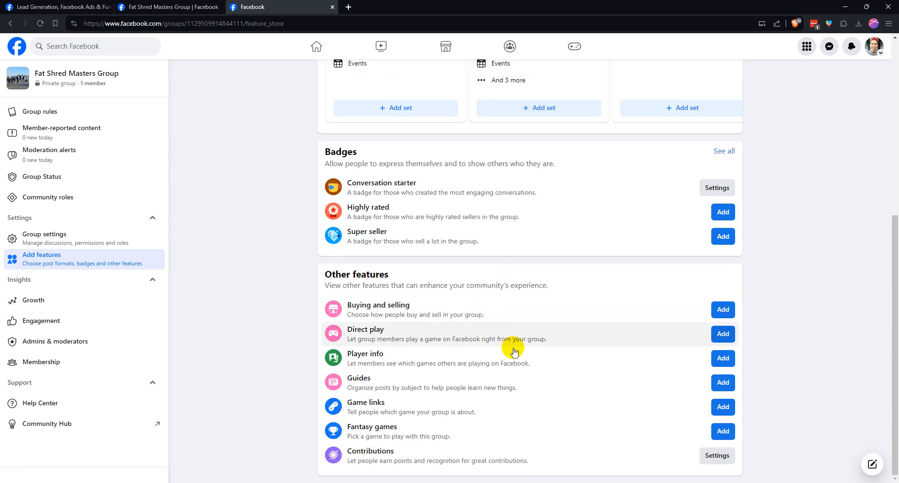
pyautogui.scroll(6, 543, 454)
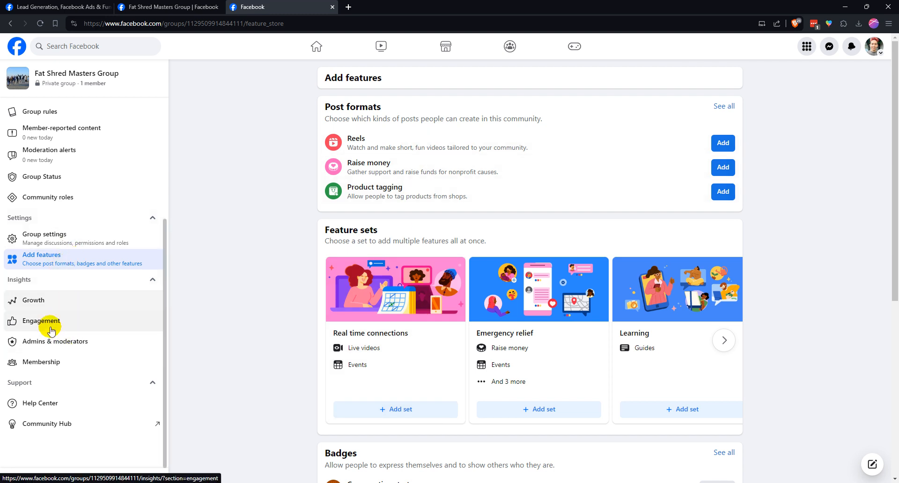
# View the group's Membership insights and its Engagement insights
pyautogui.scroll(5, 56, 284)
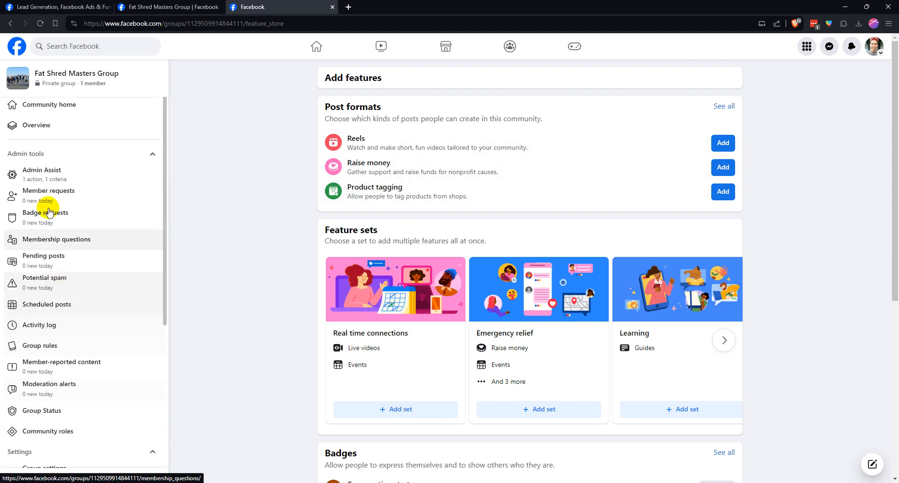
pyautogui.scroll(-5, 50, 227)
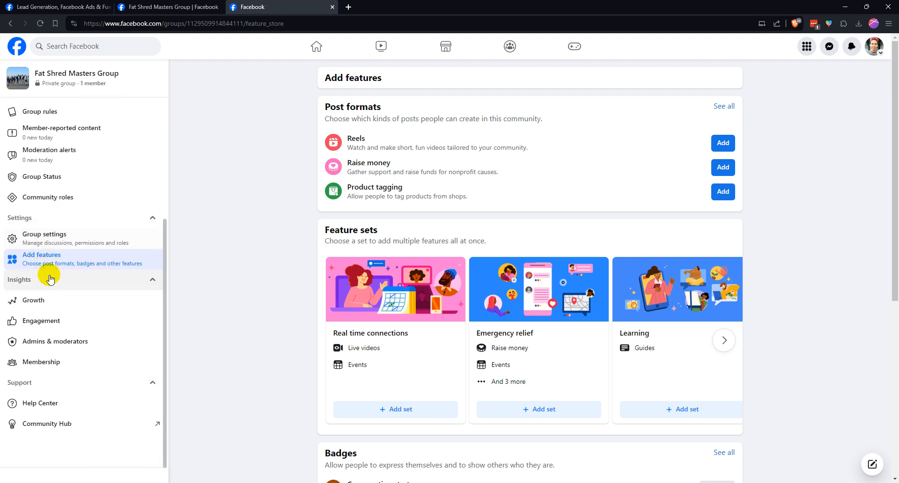
pyautogui.click(67, 369)
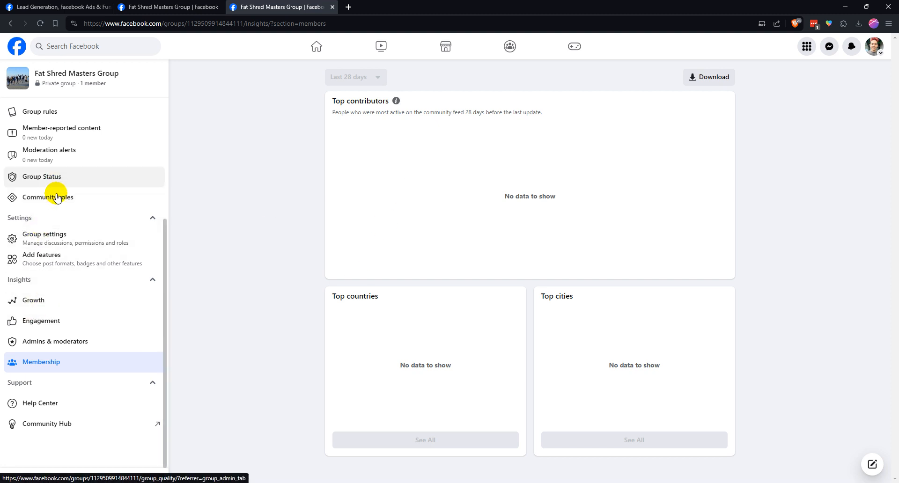
pyautogui.click(69, 322)
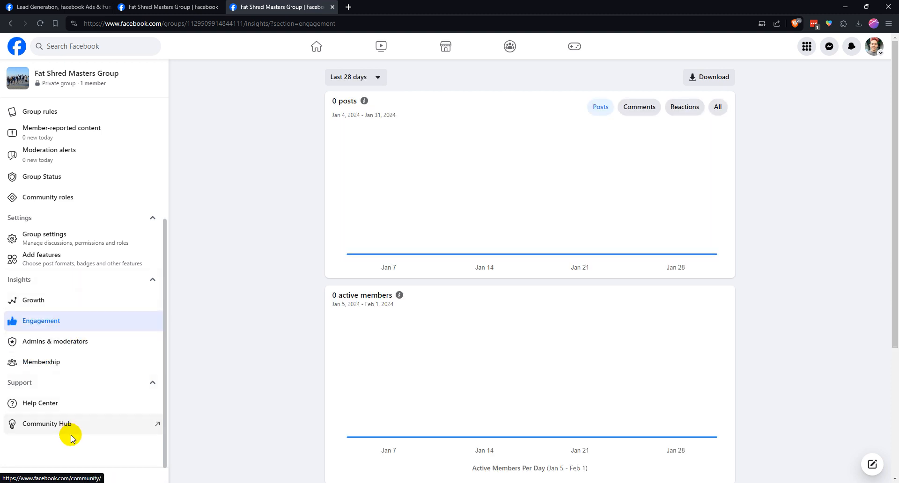
# Start a new membership question for pending members reading "How did you find out about this group?"
pyautogui.scroll(2, 51, 297)
pyautogui.scroll(2, 70, 271)
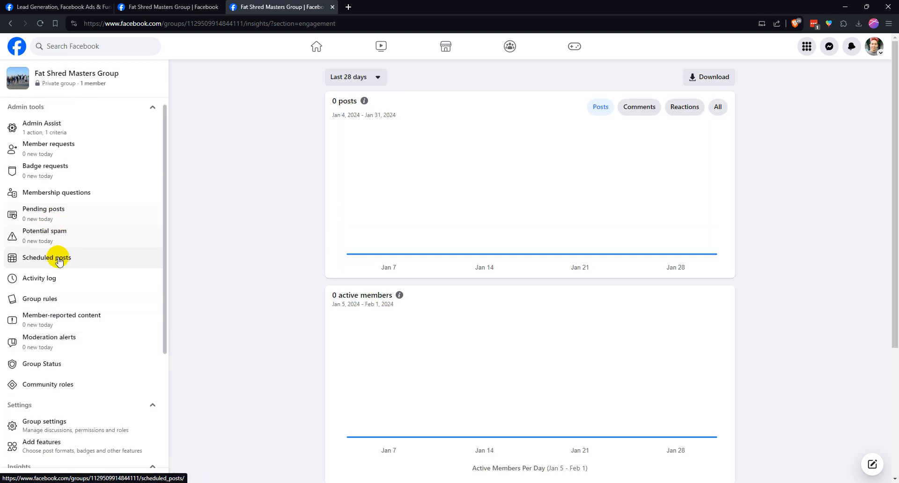
pyautogui.scroll(2, 91, 254)
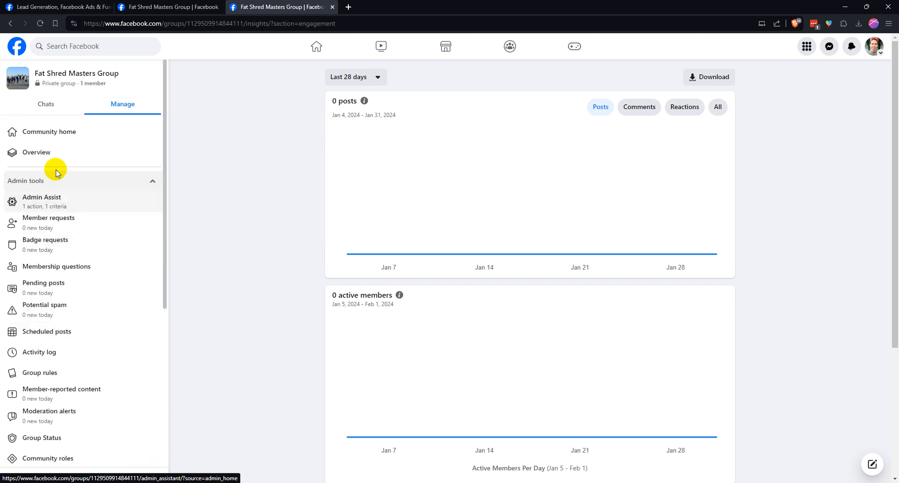
pyautogui.click(53, 273)
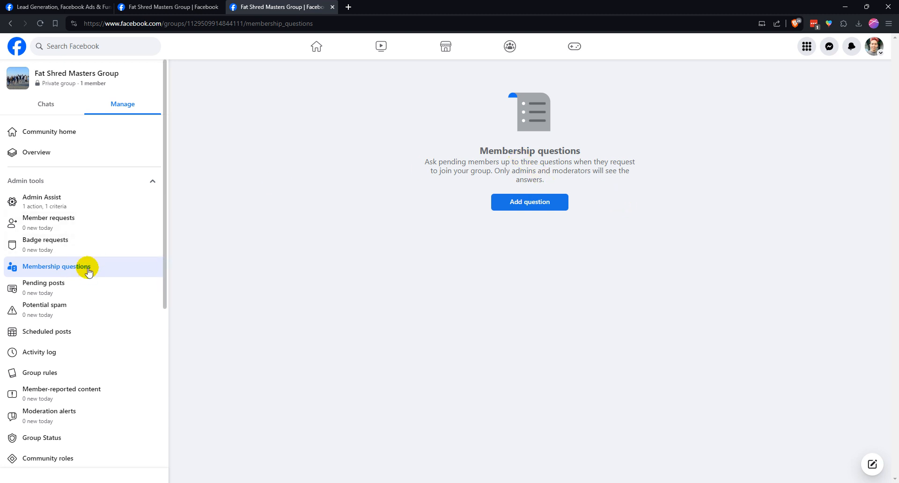
pyautogui.click(550, 206)
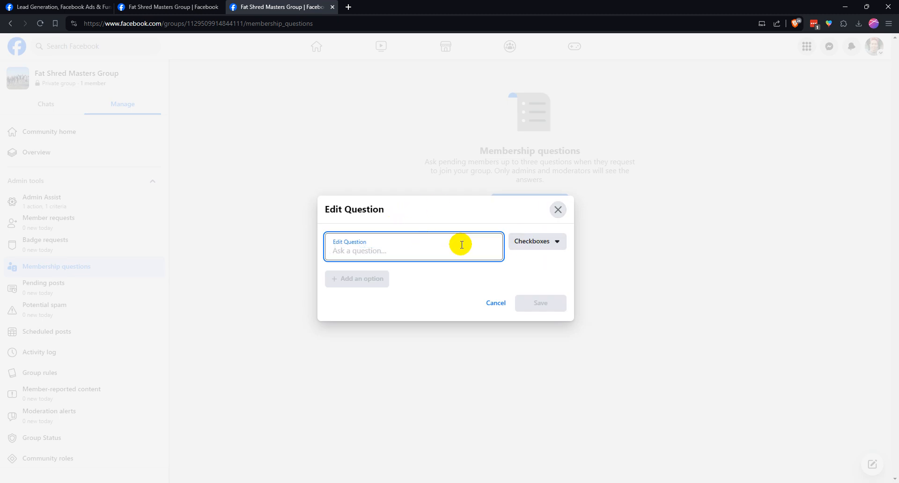
pyautogui.write('How did you find out about this group?')
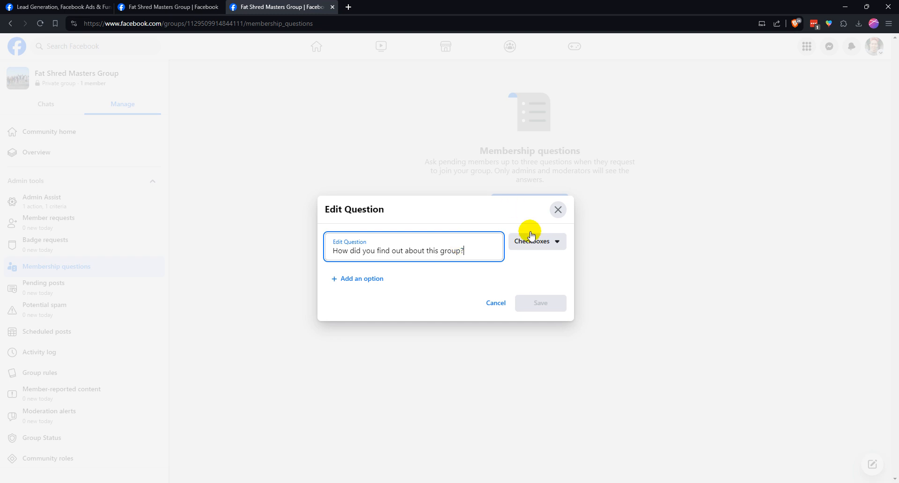
pyautogui.click(509, 273)
pyautogui.click(543, 243)
pyautogui.click(533, 286)
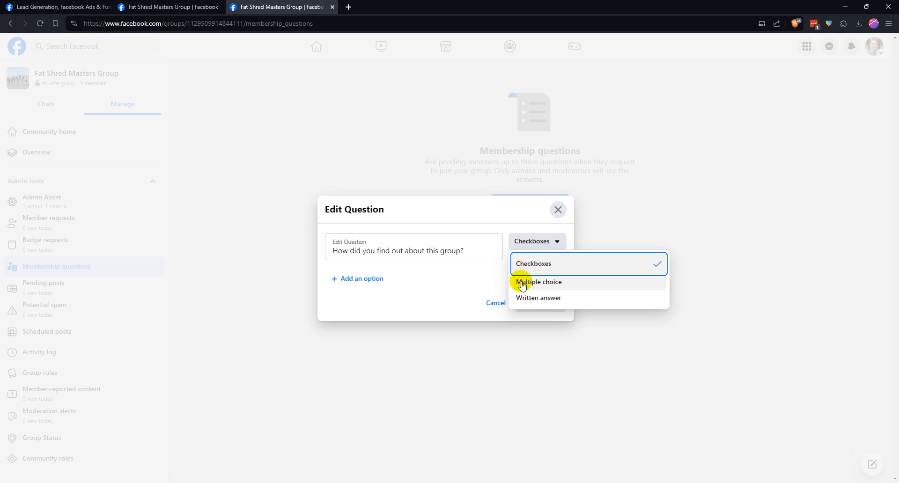
pyautogui.click(534, 265)
pyautogui.click(375, 276)
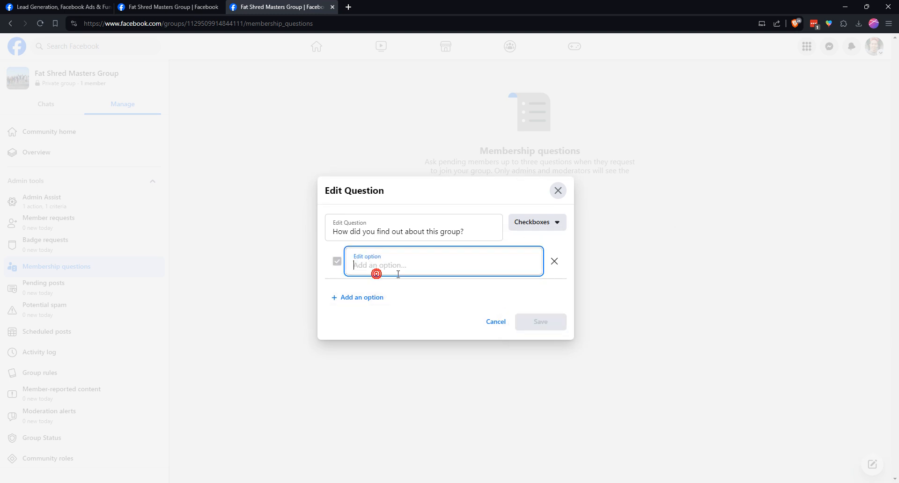
pyautogui.click(532, 224)
pyautogui.click(374, 278)
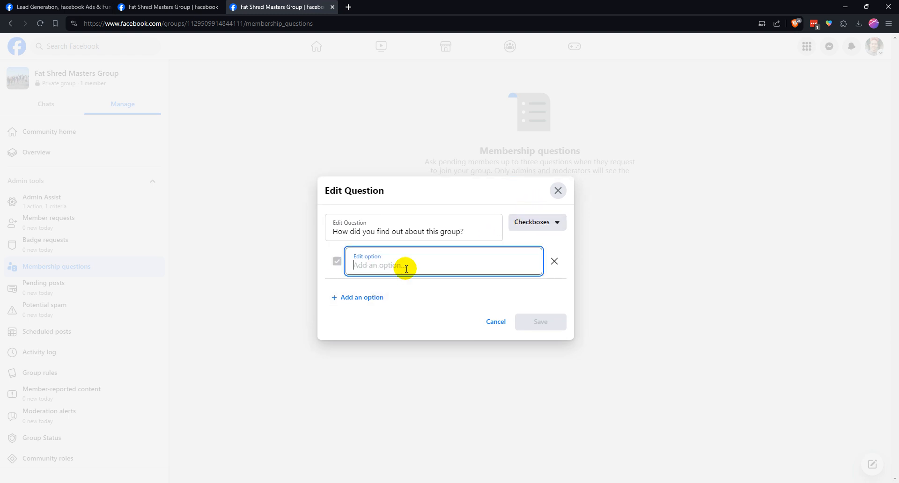
# Set the membership question's answer type to Multiple choice
pyautogui.click(520, 225)
pyautogui.click(541, 249)
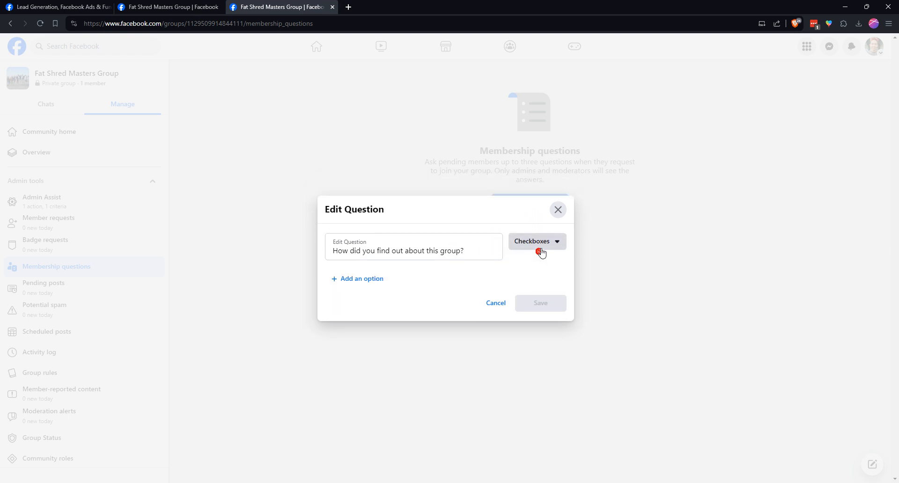
pyautogui.click(538, 281)
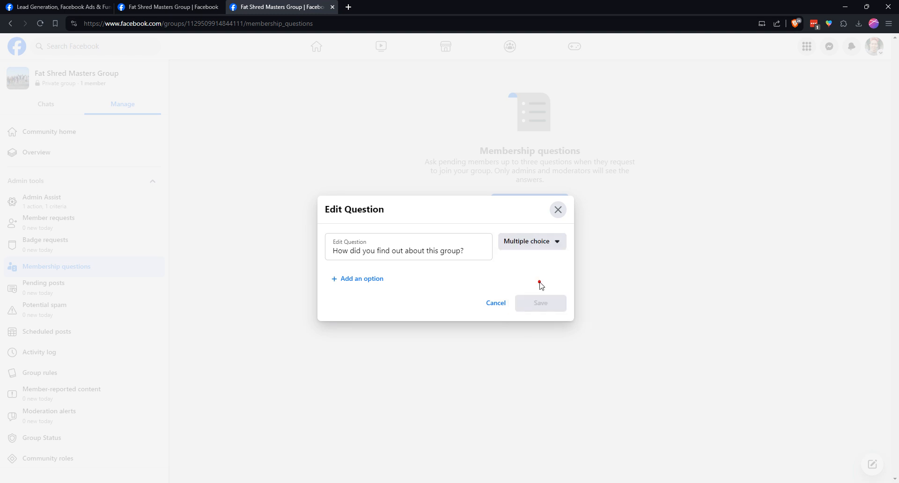
# Add the answer options Existing Customer, Referred by someone, Social media and Other, and save the membership question
pyautogui.click(371, 280)
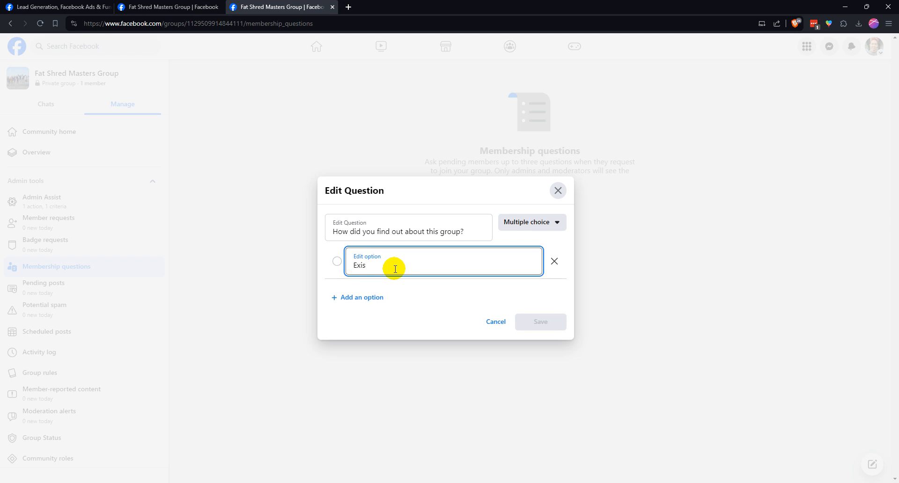
pyautogui.write('Existing Customer')
pyautogui.click(356, 293)
pyautogui.click(388, 267)
pyautogui.write('Referred by someone')
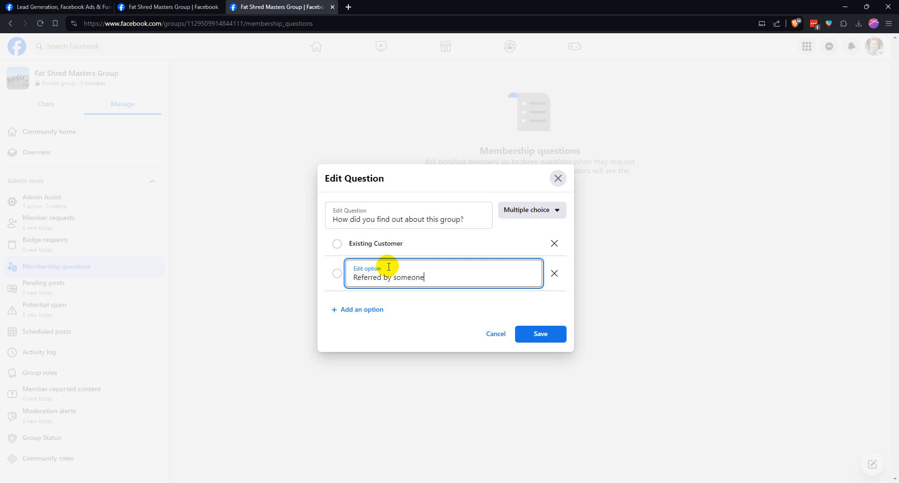
pyautogui.click(358, 308)
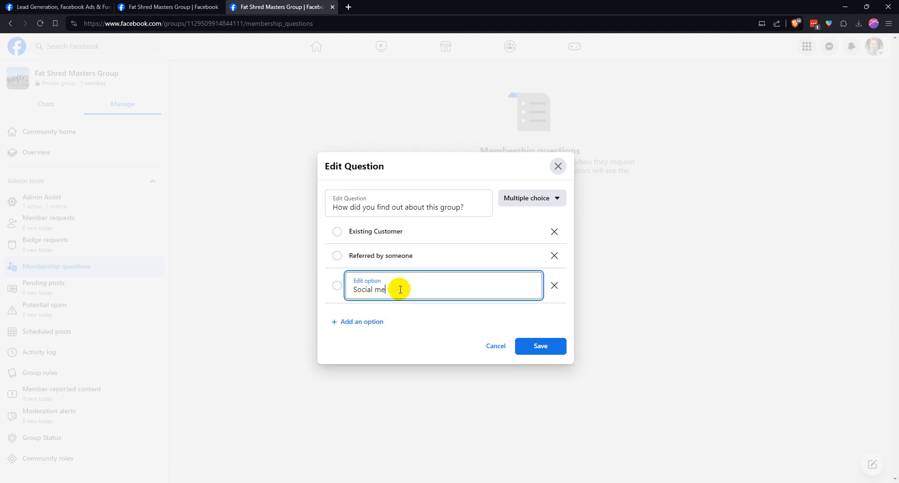
pyautogui.click(411, 313)
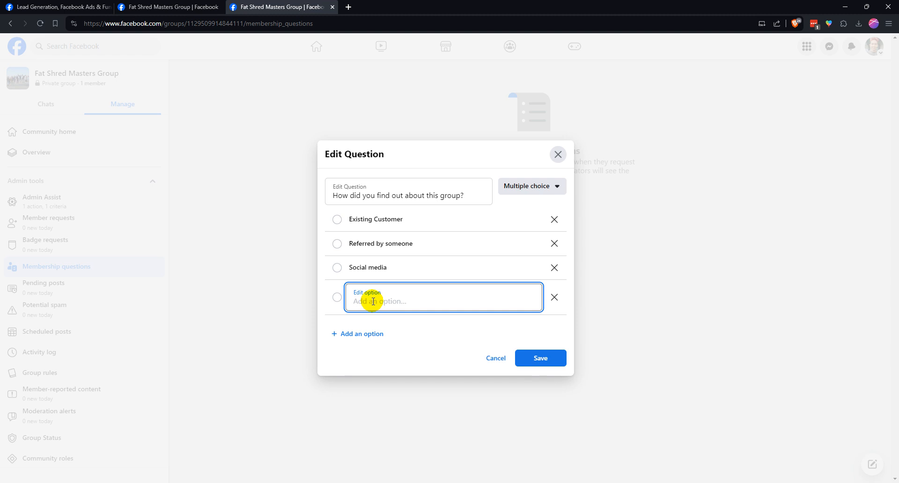
pyautogui.write('her')
pyautogui.click(394, 322)
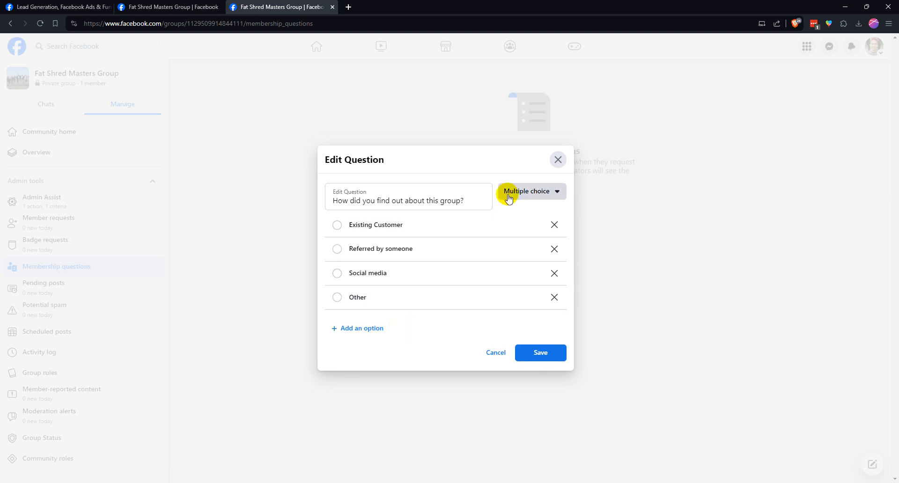
pyautogui.click(540, 353)
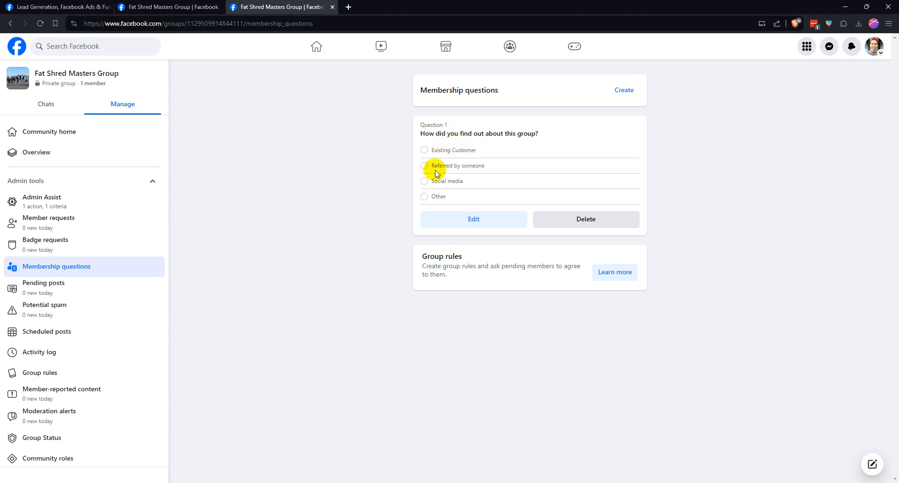
# Start a second membership question reading "State the email address you used when you purchased our product."
pyautogui.click(624, 90)
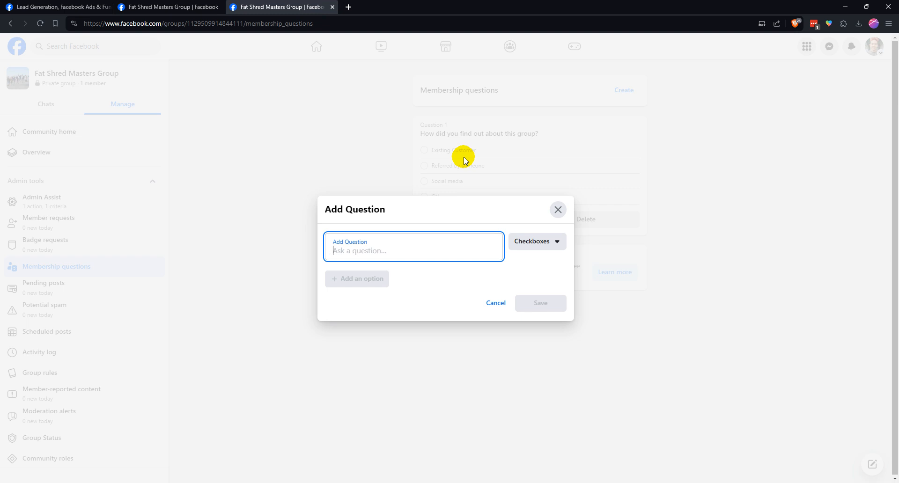
pyautogui.write('Stat te ')
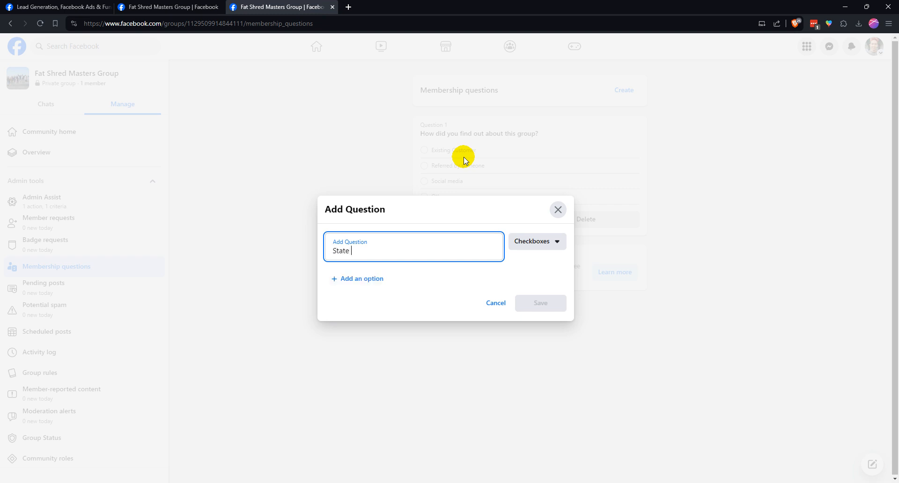
pyautogui.write('the email address you use')
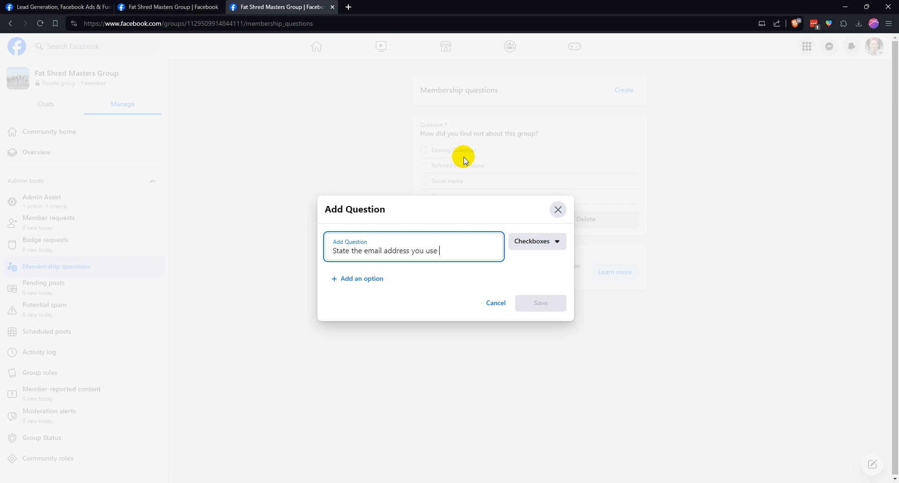
pyautogui.write('d when you purch')
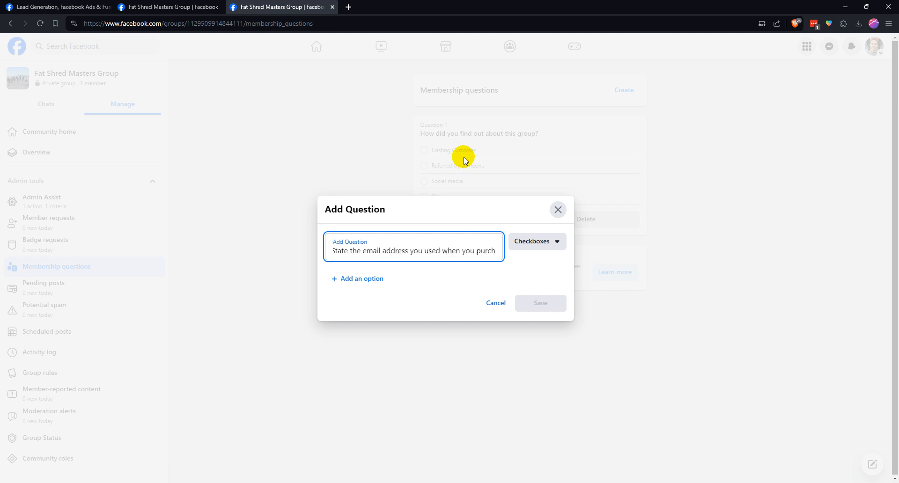
pyautogui.write('ase')
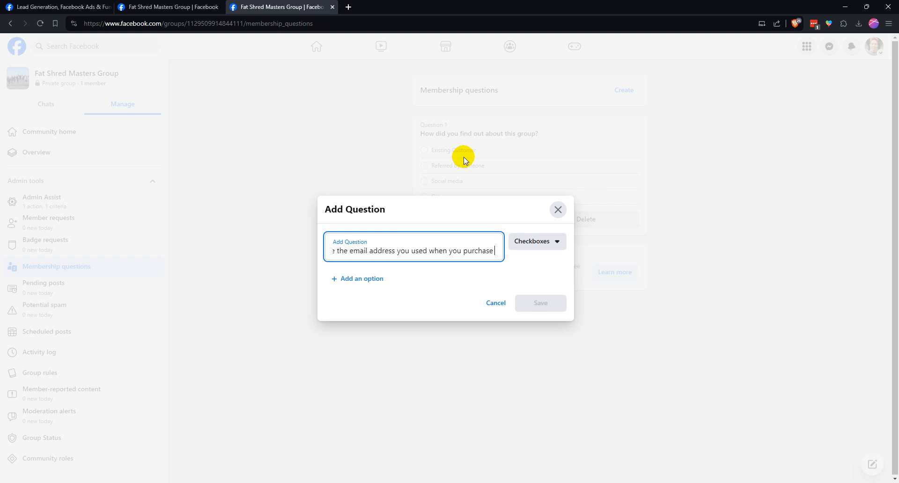
pyautogui.write('d our product.')
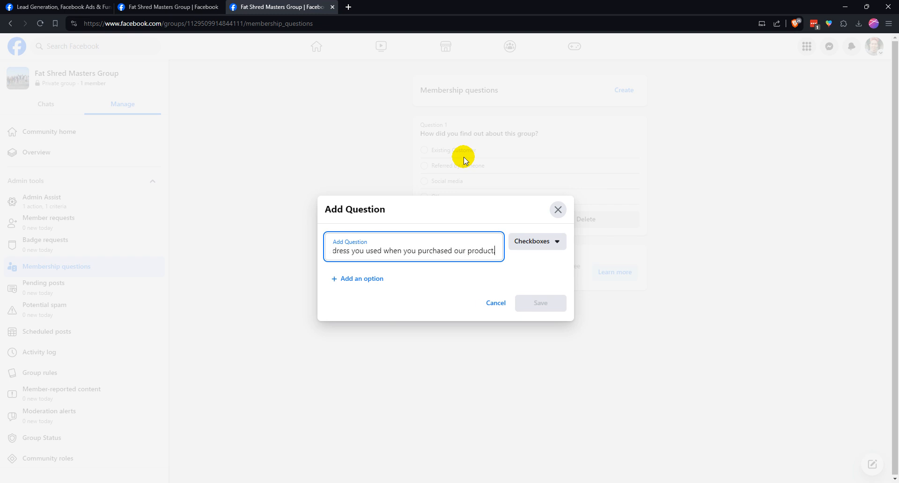
# Set the purchase email question's answer type to Written answer and save the question
pyautogui.click(537, 239)
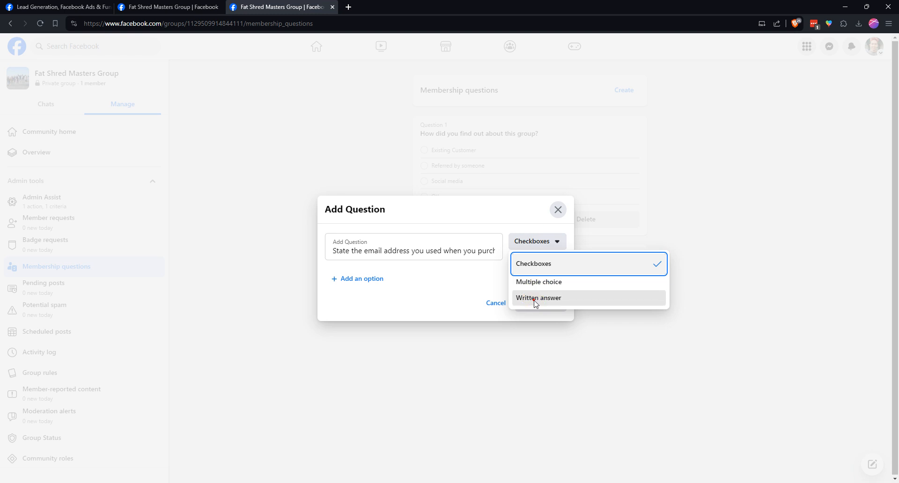
pyautogui.click(539, 299)
pyautogui.click(399, 265)
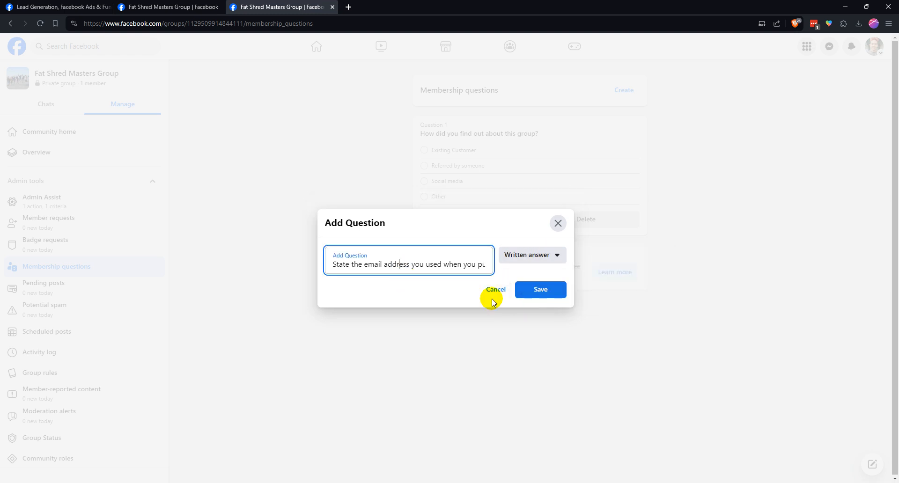
pyautogui.click(538, 290)
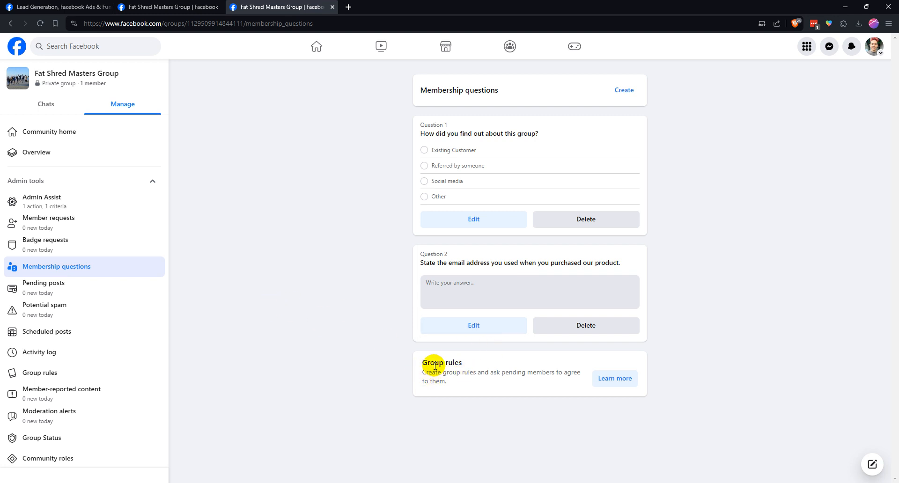
# Create group rules from the example rules "Be kind and courteous" and "No hate speech or bullying"
pyautogui.click(615, 378)
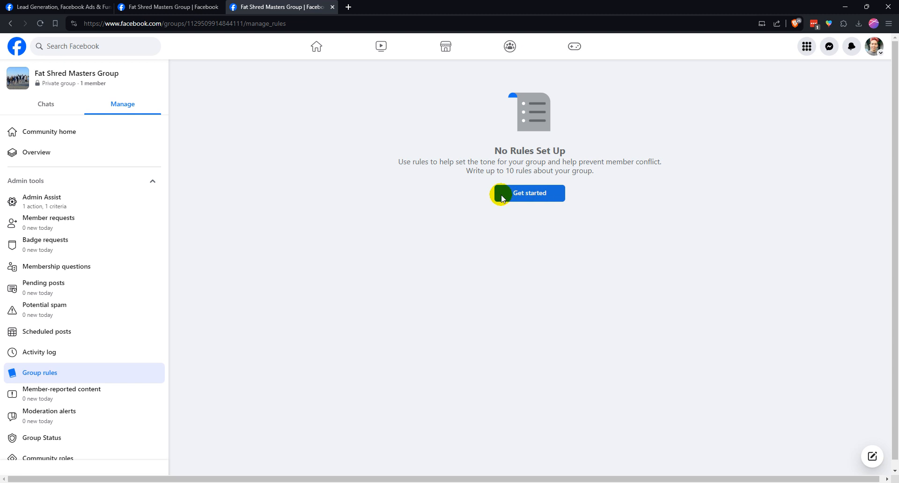
pyautogui.click(535, 197)
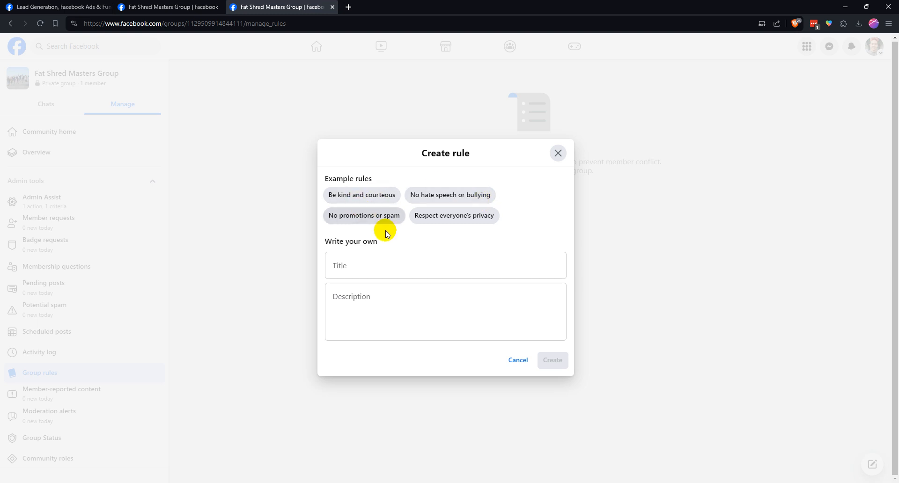
pyautogui.click(358, 197)
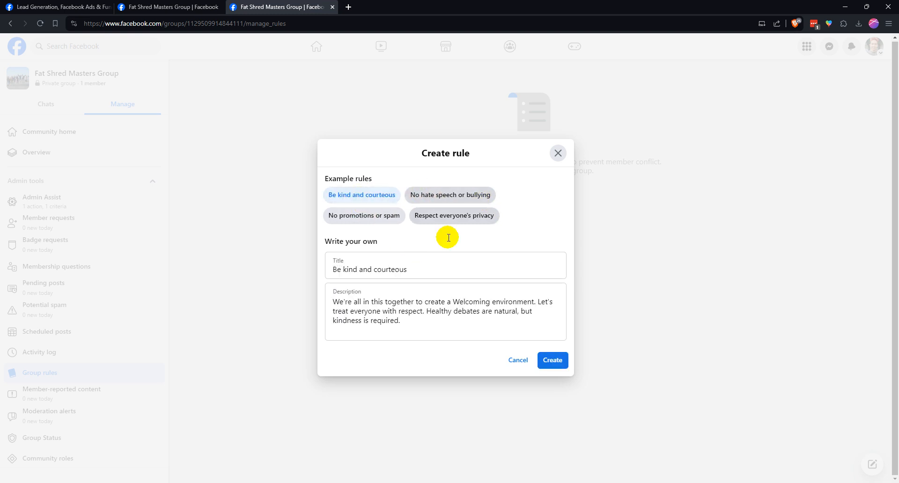
pyautogui.click(546, 361)
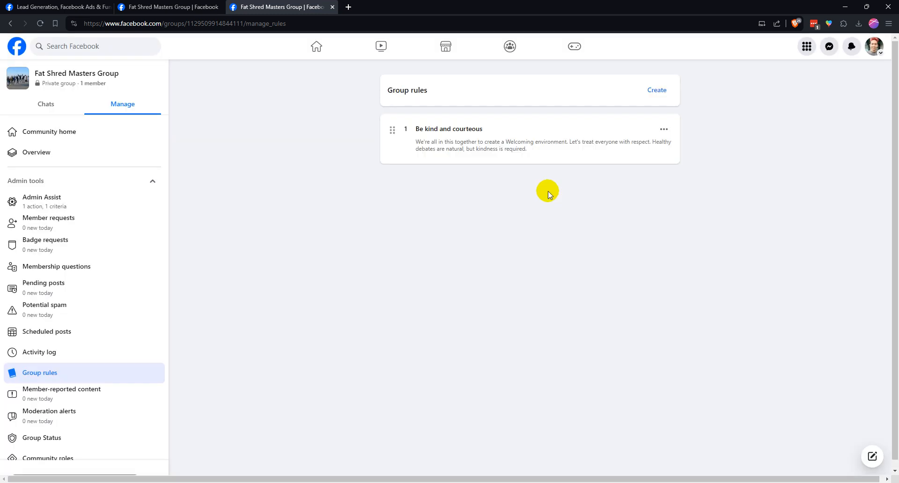
pyautogui.click(658, 89)
pyautogui.click(453, 196)
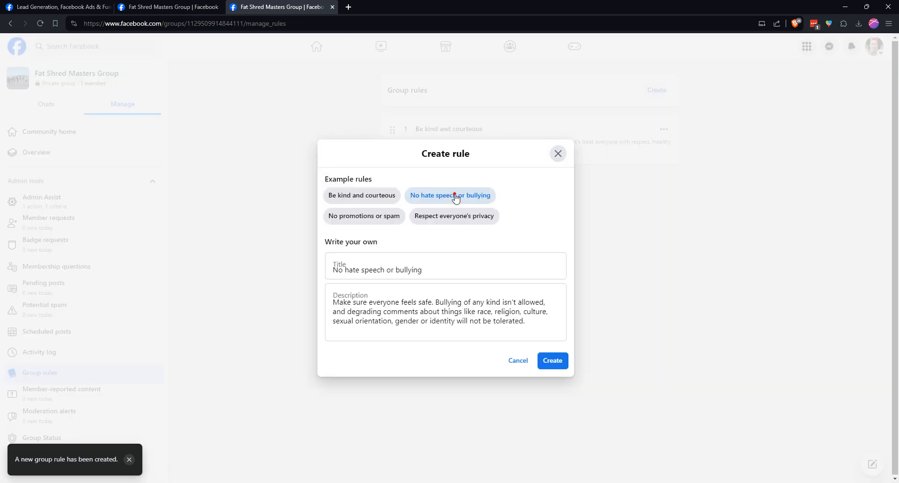
pyautogui.click(552, 359)
# Create group rules from the example rules "No promotions or spam" and "Respect everyone's privacy"
pyautogui.click(655, 90)
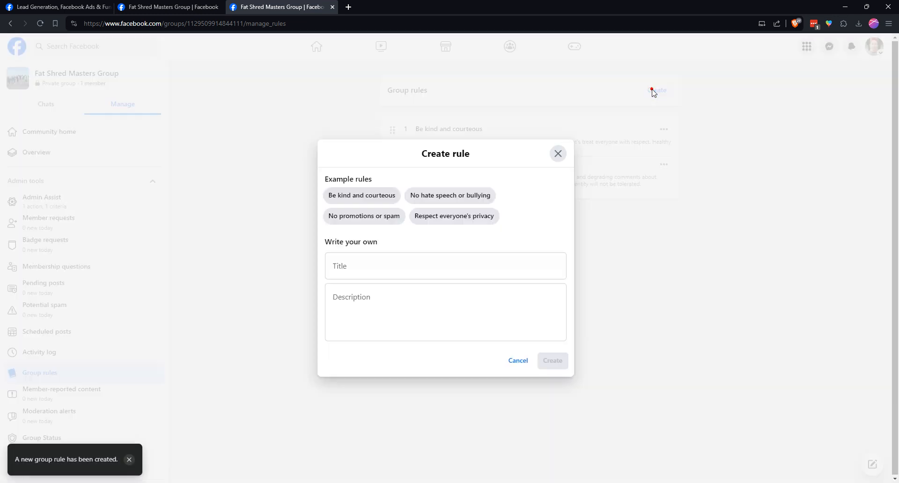
pyautogui.click(359, 216)
pyautogui.click(561, 360)
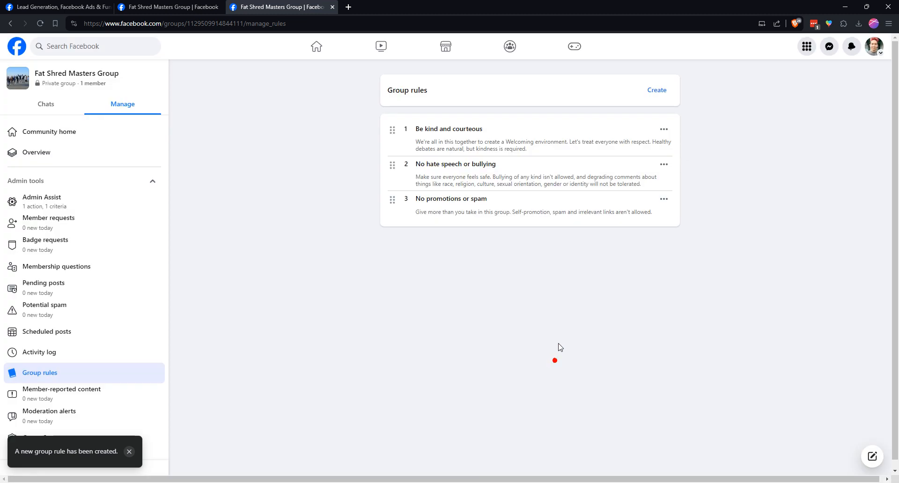
pyautogui.click(656, 91)
pyautogui.click(449, 219)
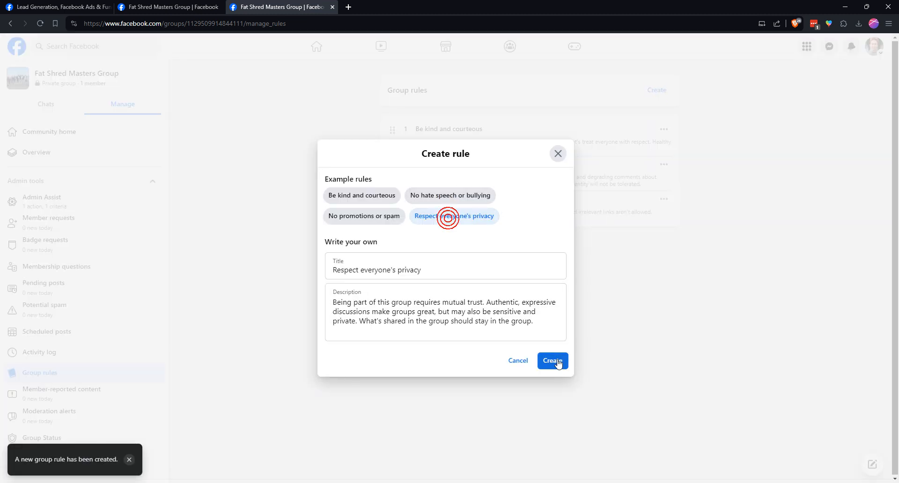
pyautogui.click(552, 361)
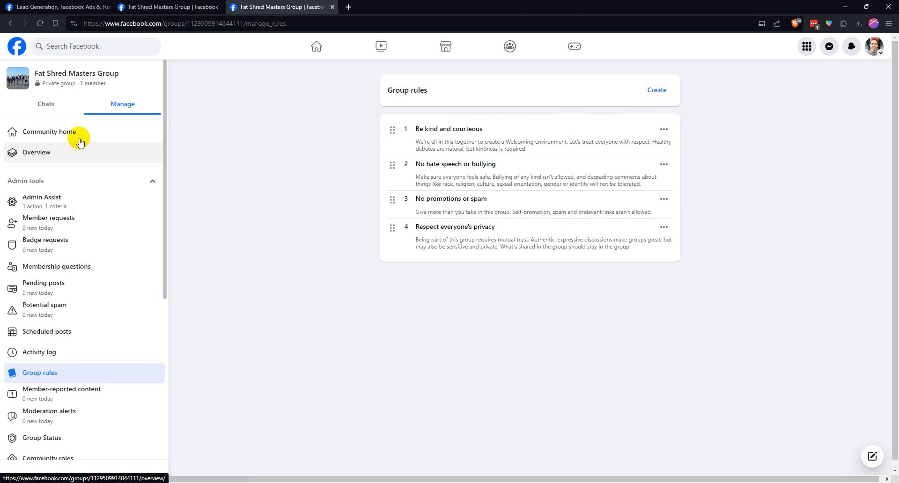
# Return to the group's Community home and copy the group's web address
pyautogui.click(59, 112)
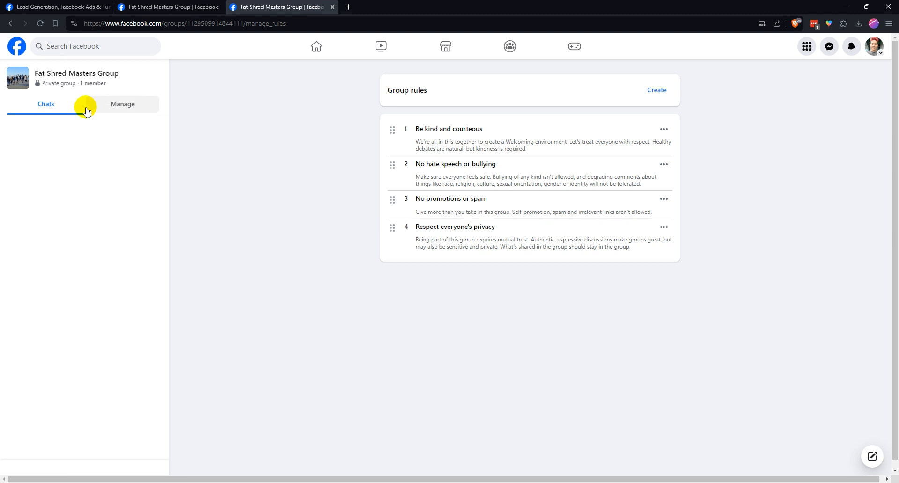
pyautogui.click(108, 109)
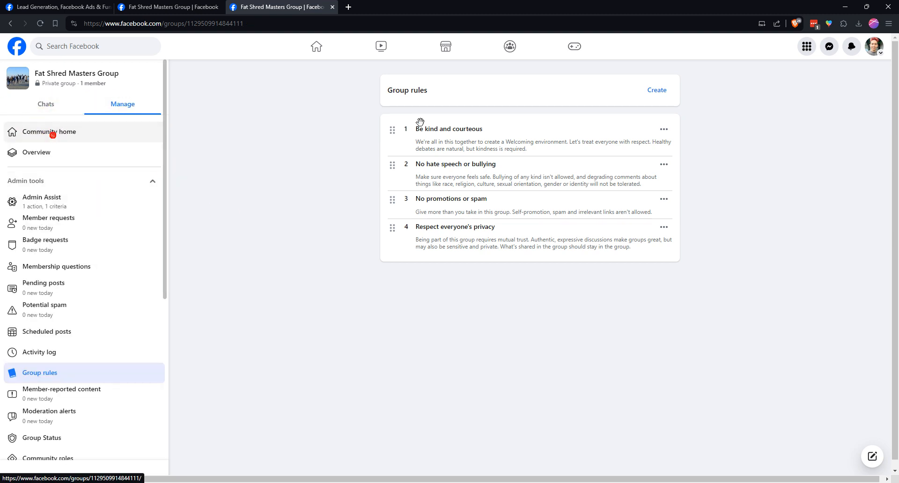
pyautogui.click(48, 131)
pyautogui.click(262, 22)
pyautogui.hotkey('ctrl', 'c')
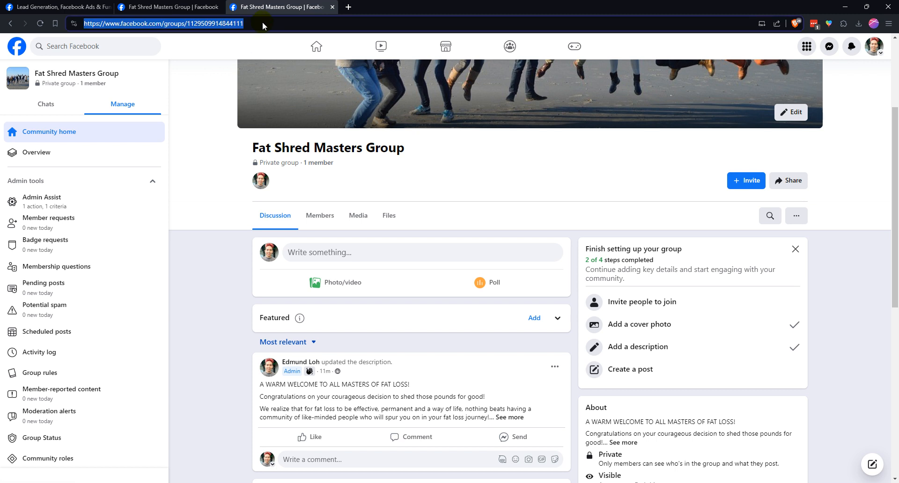
pyautogui.scroll(3, 504, 185)
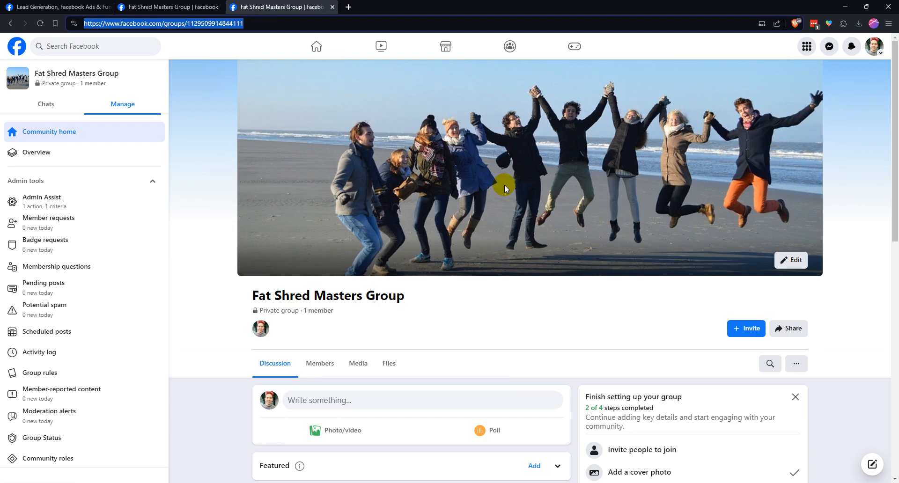
# Switch to the Musemancer browser profile and load the copied Facebook group address there
pyautogui.click(873, 25)
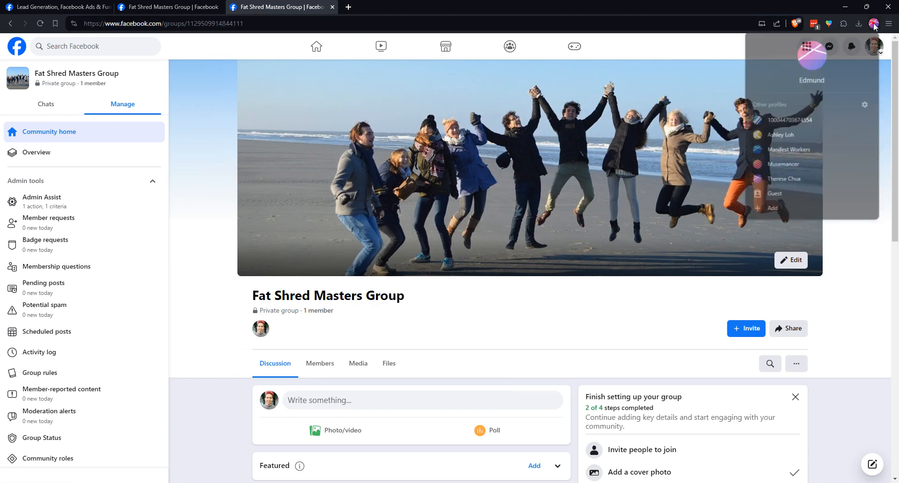
pyautogui.click(788, 167)
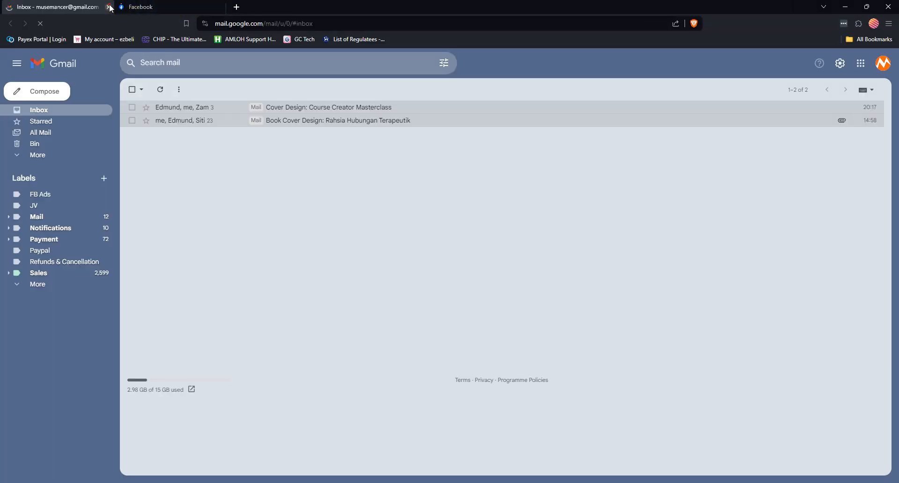
pyautogui.click(110, 7)
pyautogui.click(269, 22)
pyautogui.hotkey('ctrl', 'v')
pyautogui.press('Return')
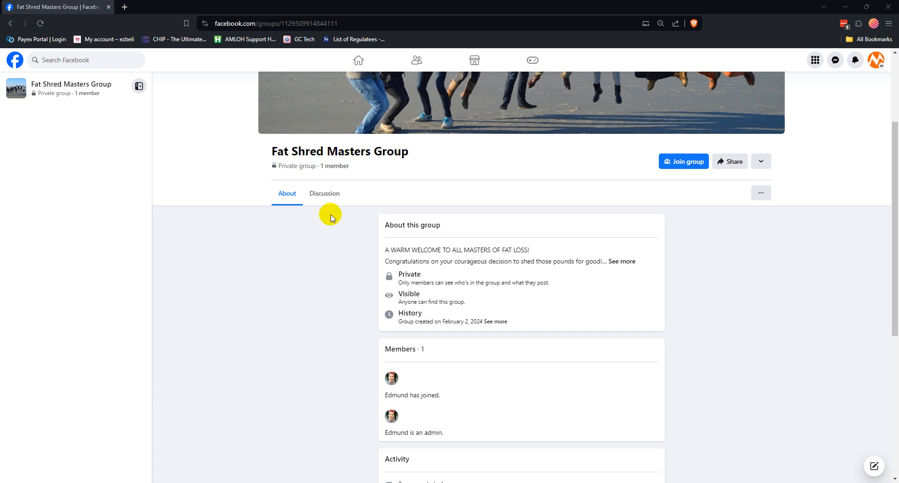
# Review the group's page as a non-member and request to join the group
pyautogui.scroll(3, 505, 141)
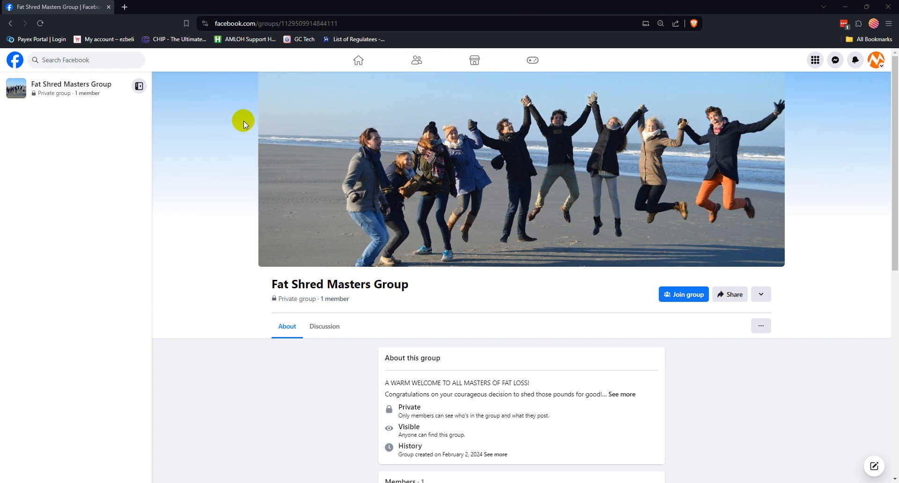
pyautogui.scroll(-1, 208, 175)
pyautogui.scroll(1, 208, 178)
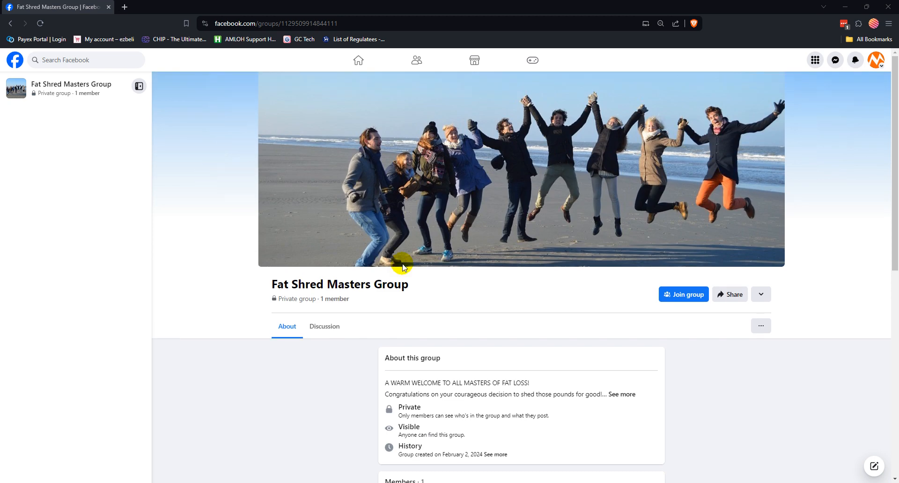
pyautogui.click(356, 24)
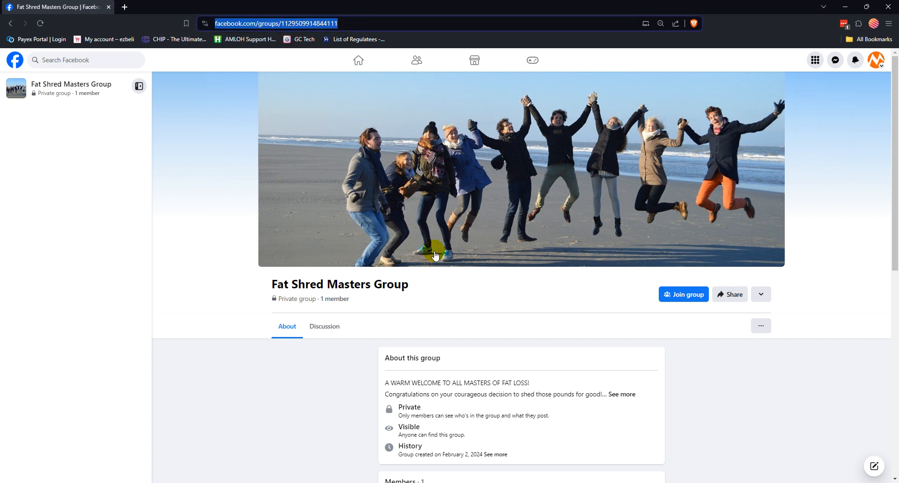
pyautogui.scroll(-1, 431, 249)
pyautogui.scroll(1, 432, 257)
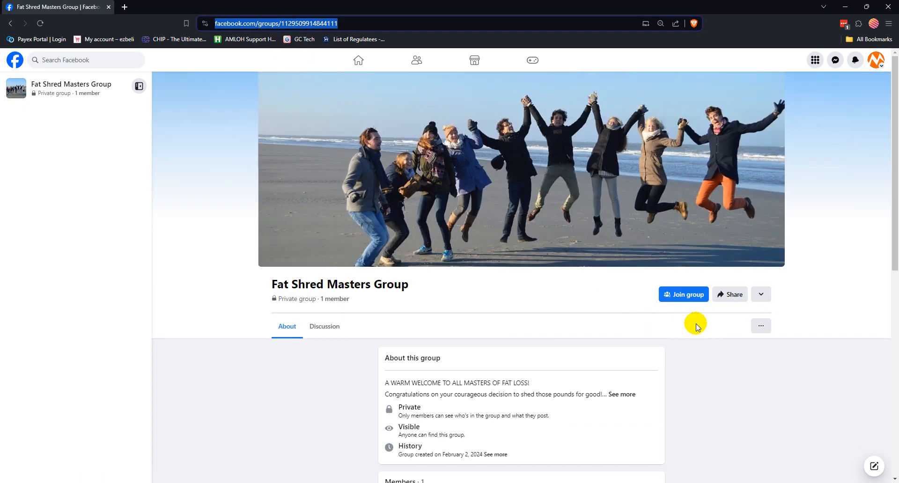
pyautogui.click(687, 295)
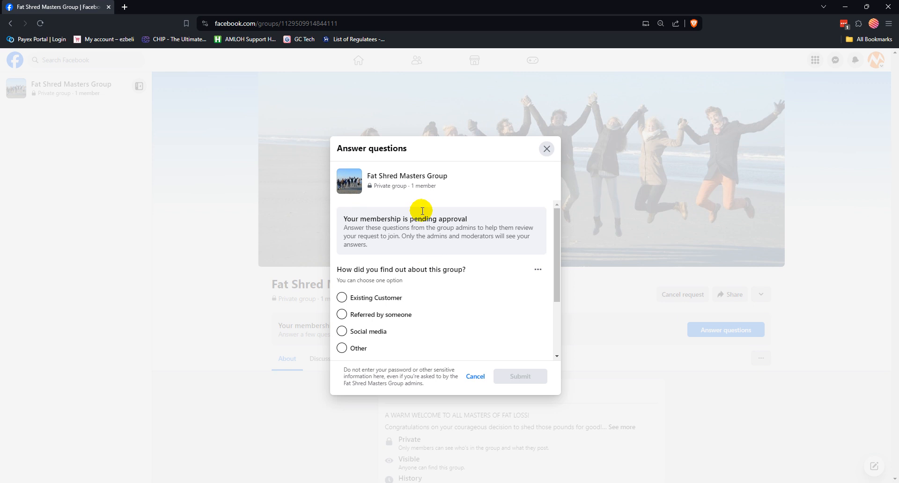
# Answer the membership questions with Existing Customer and the purchase email address, and submit the answers
pyautogui.scroll(-1, 405, 278)
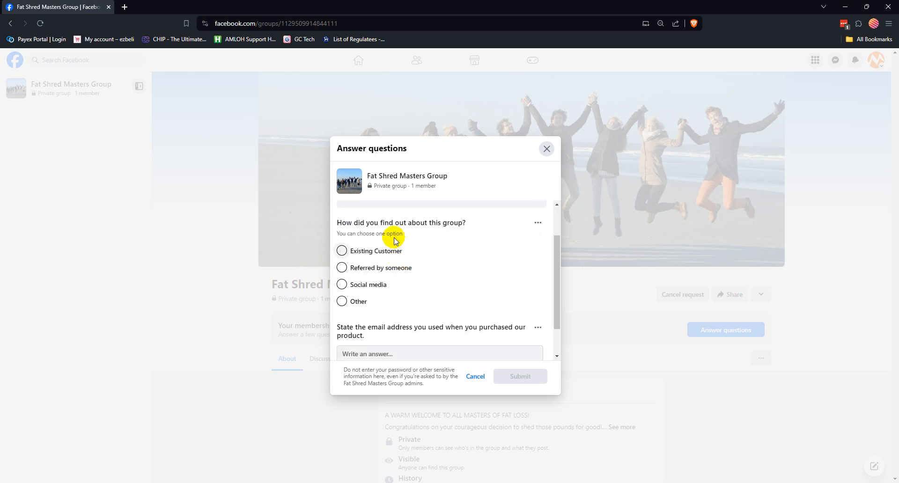
pyautogui.click(382, 251)
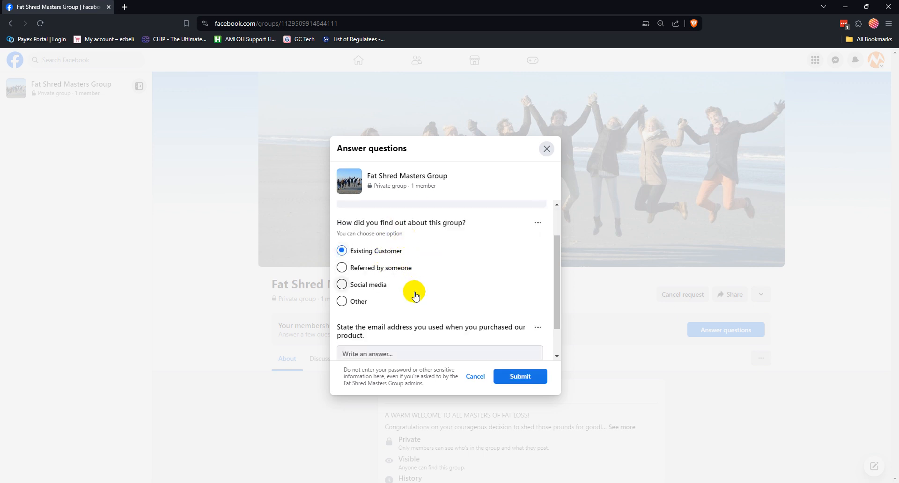
pyautogui.scroll(-1, 416, 295)
pyautogui.click(405, 315)
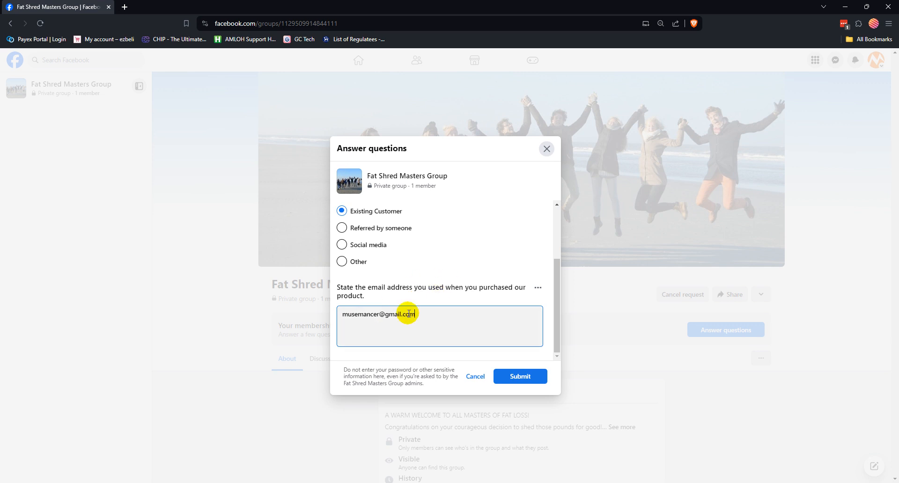
pyautogui.click(519, 378)
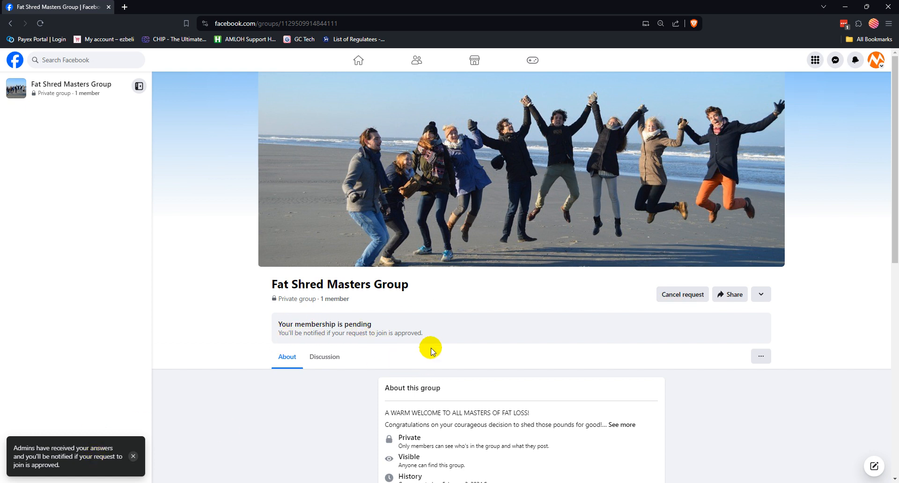
pyautogui.scroll(-2, 427, 351)
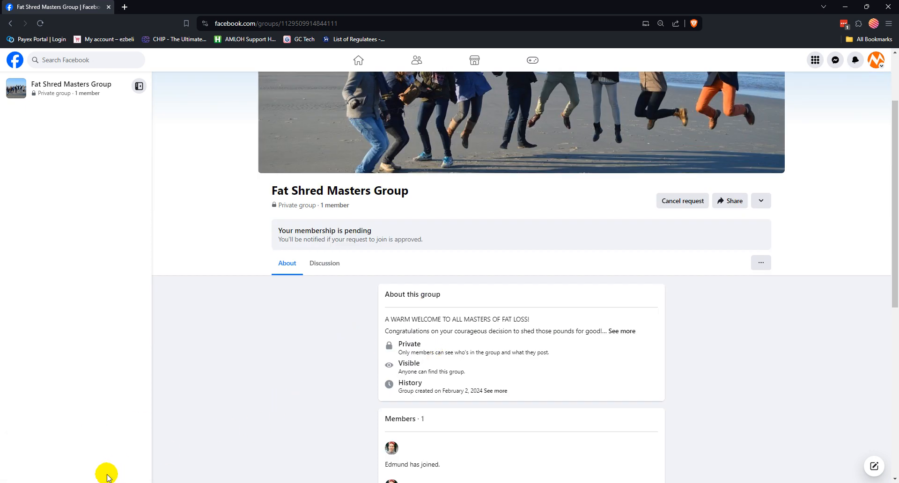
# Switch back to the group admin's browser window, open the new join request from the notifications, and approve the Musemancer profile's membership
pyautogui.click(106, 444)
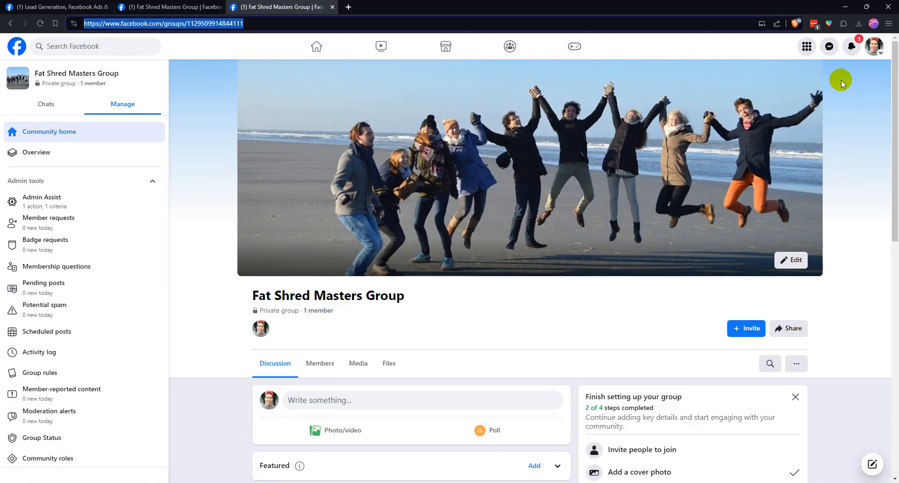
pyautogui.click(851, 46)
pyautogui.click(814, 130)
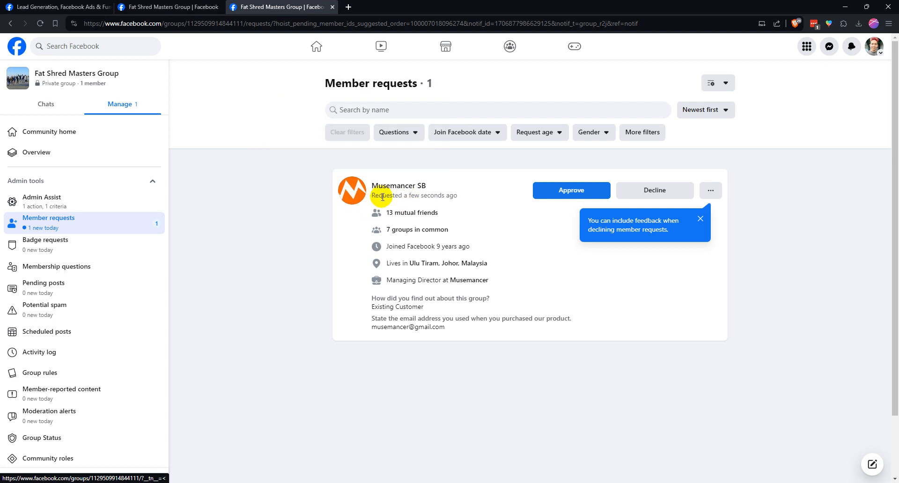
pyautogui.click(554, 283)
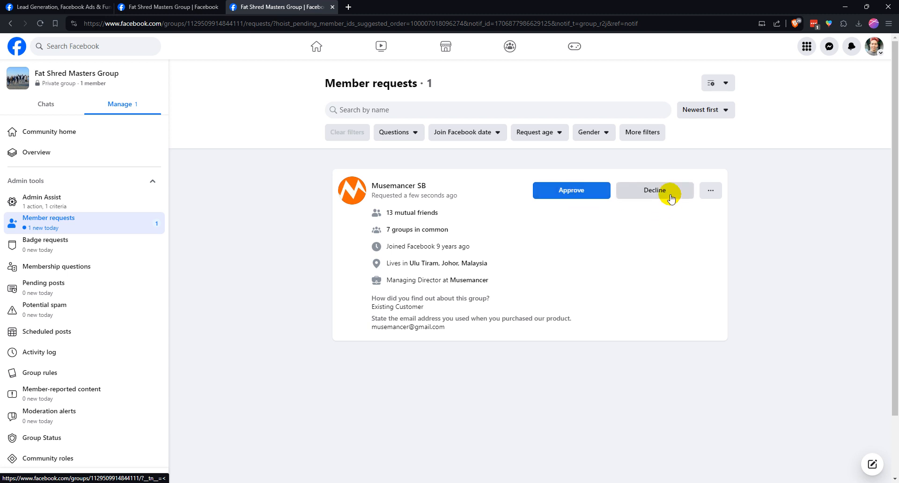
pyautogui.click(547, 189)
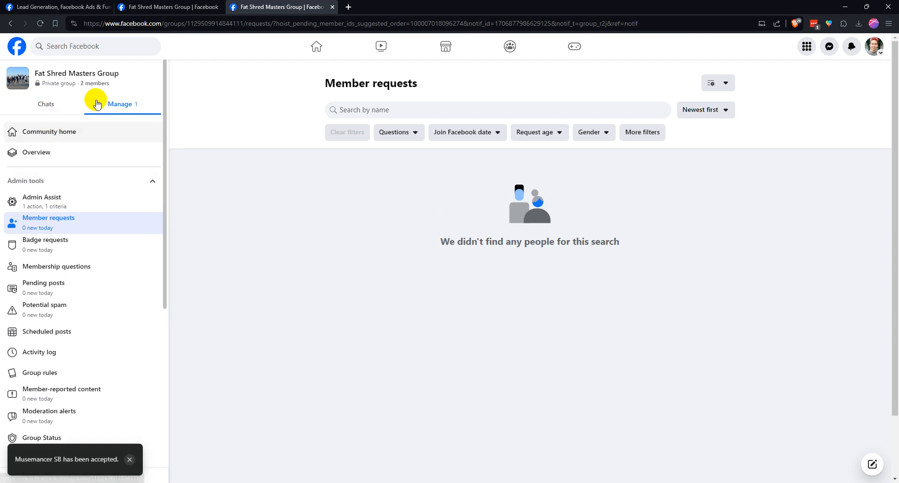
# Return to the group's Community home, look over the discussion feed, and view the blank post composer without publishing anything
pyautogui.click(108, 134)
pyautogui.scroll(3, 550, 255)
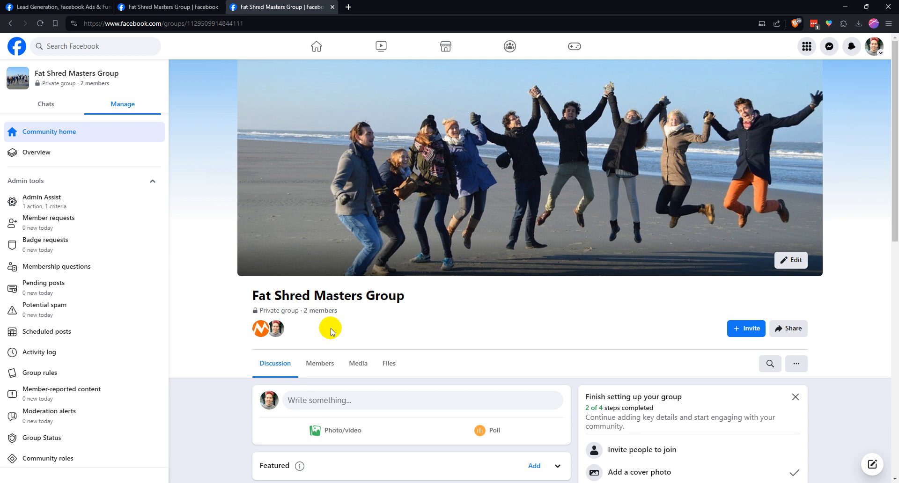
pyautogui.scroll(-2, 331, 327)
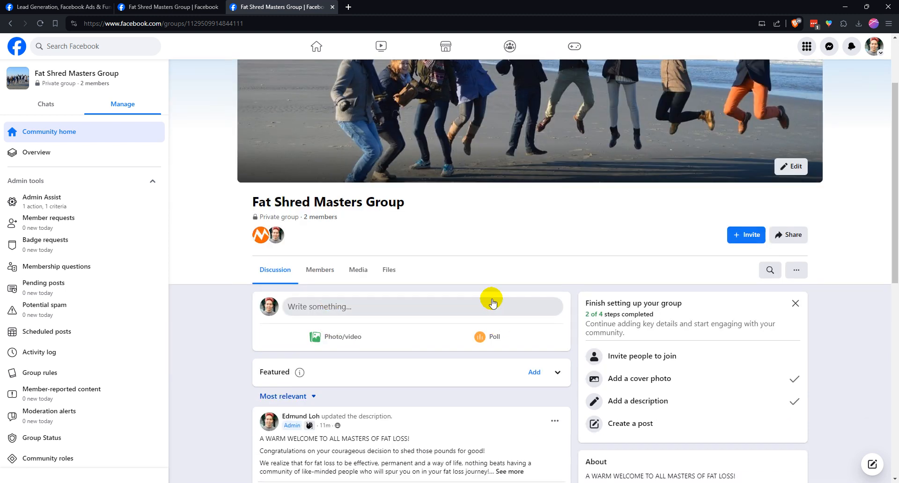
pyautogui.scroll(-1, 494, 307)
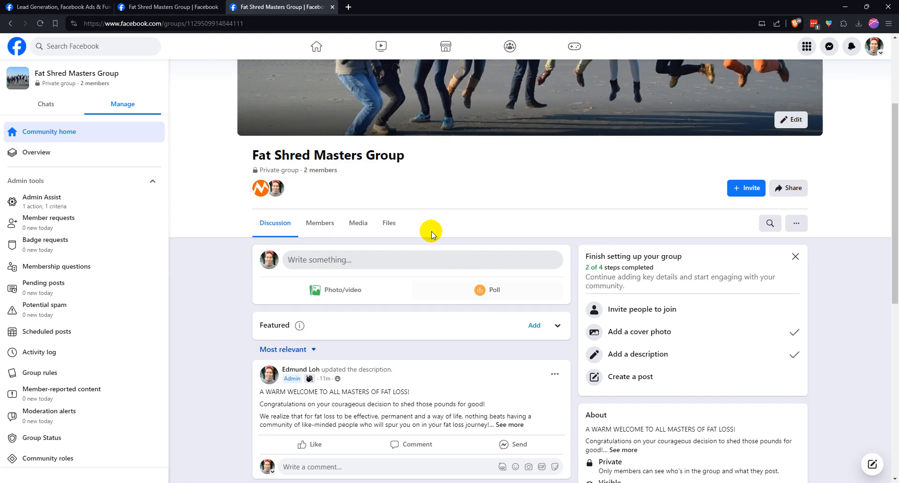
pyautogui.click(372, 265)
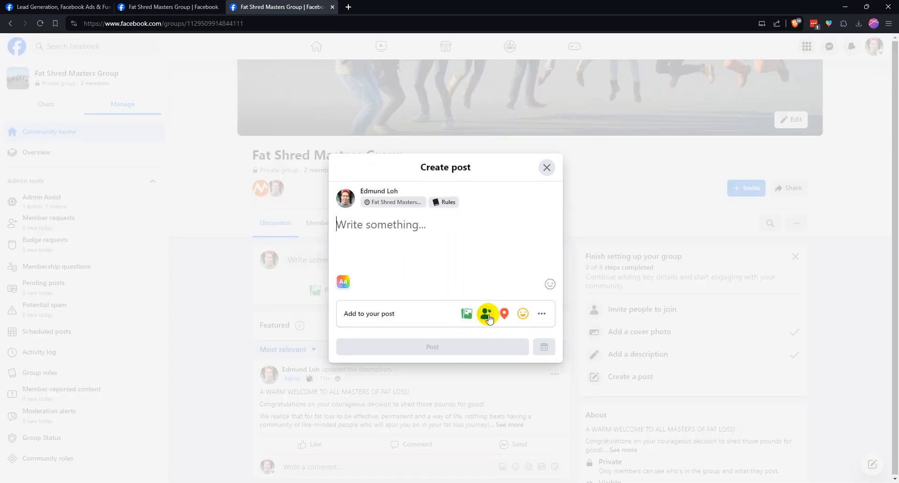
pyautogui.click(546, 167)
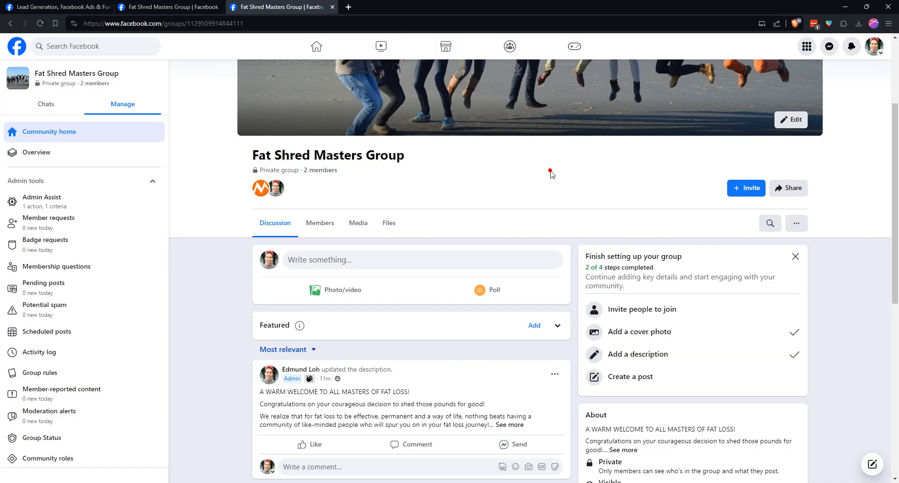
pyautogui.scroll(3, 591, 258)
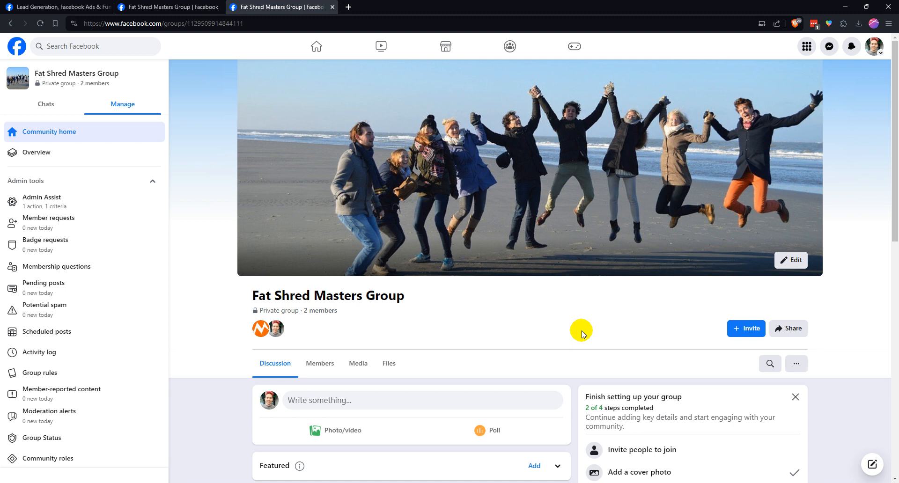
pyautogui.scroll(-1, 581, 331)
pyautogui.scroll(1, 582, 330)
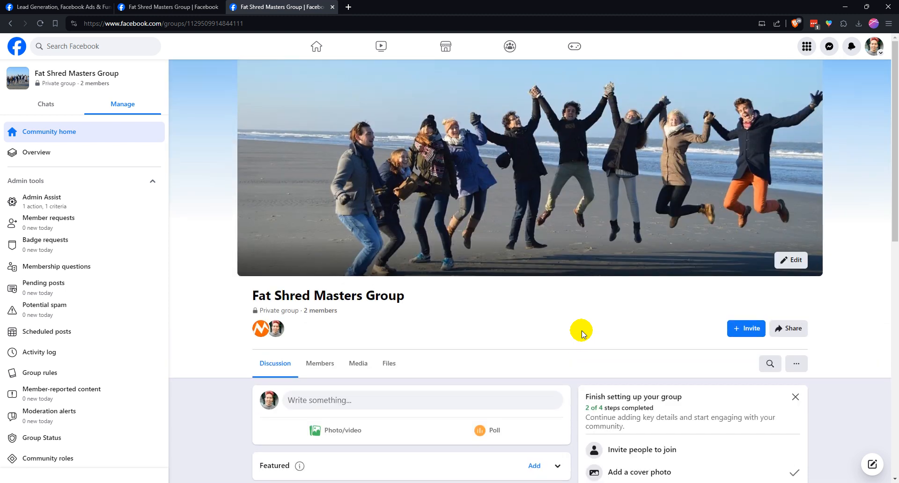